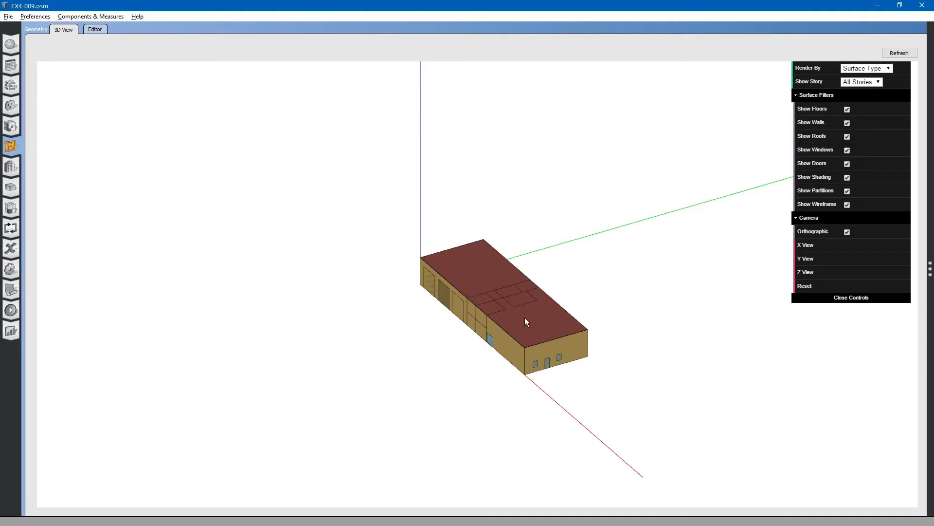
Zoom and orbit around the building model to examine its geometry
scroll(525, 319, "up", 6)
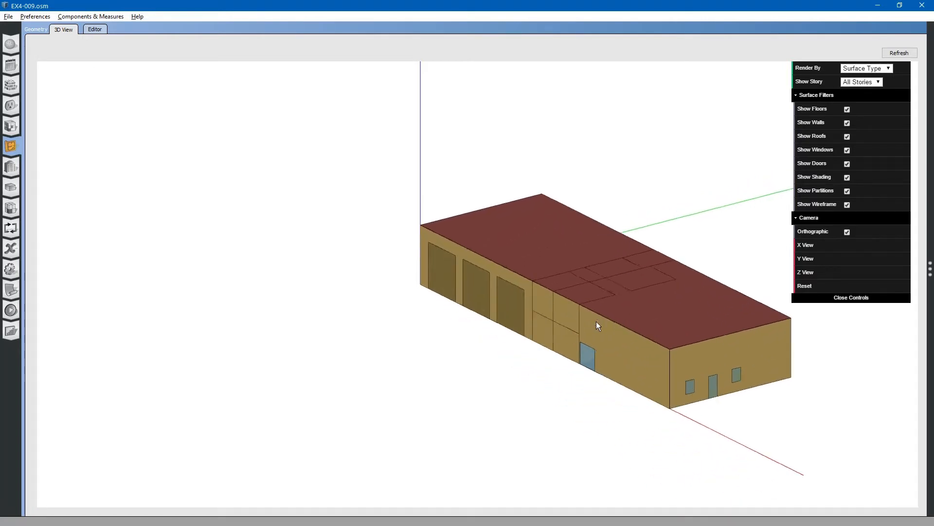
left_click_drag(597, 322, 603, 317)
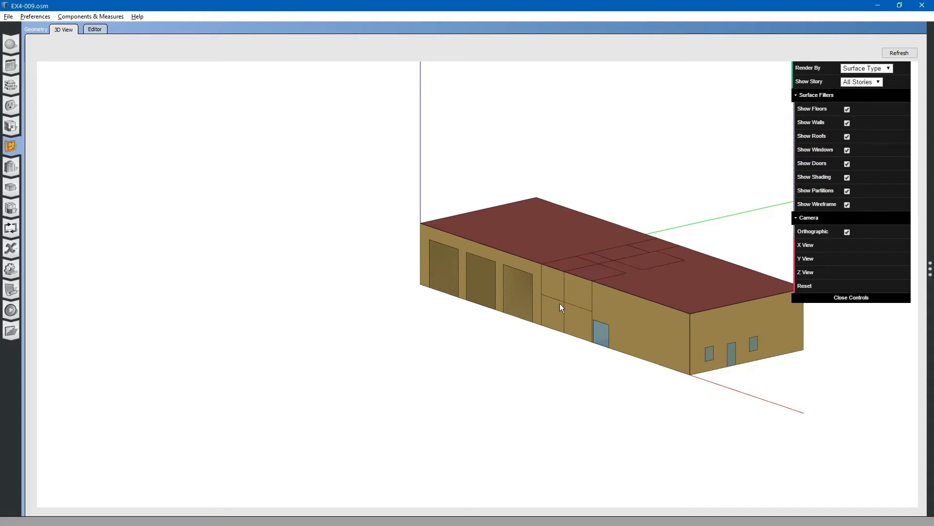
right_click_drag(574, 305, 517, 310)
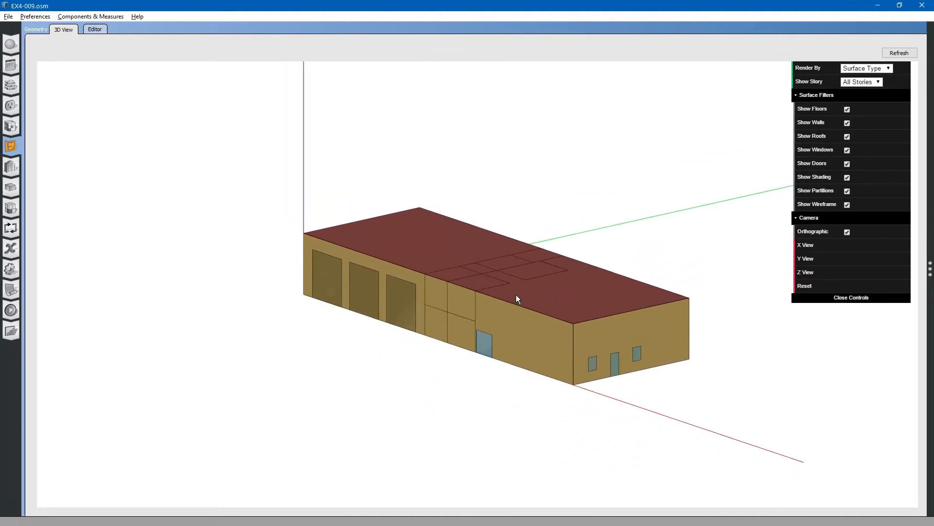
scroll(516, 294, "down", 5)
scroll(513, 309, "up", 4)
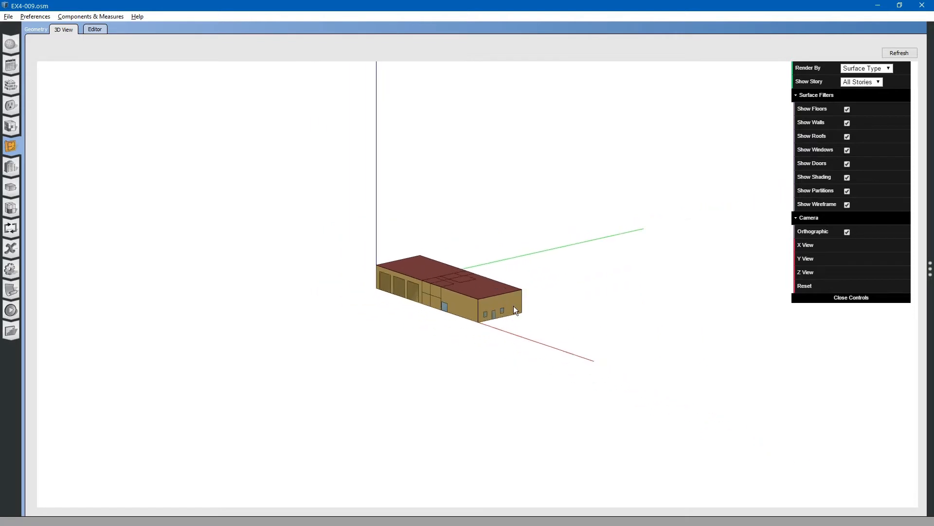
scroll(515, 297, "up", 2)
scroll(515, 290, "down", 4)
scroll(513, 297, "up", 3)
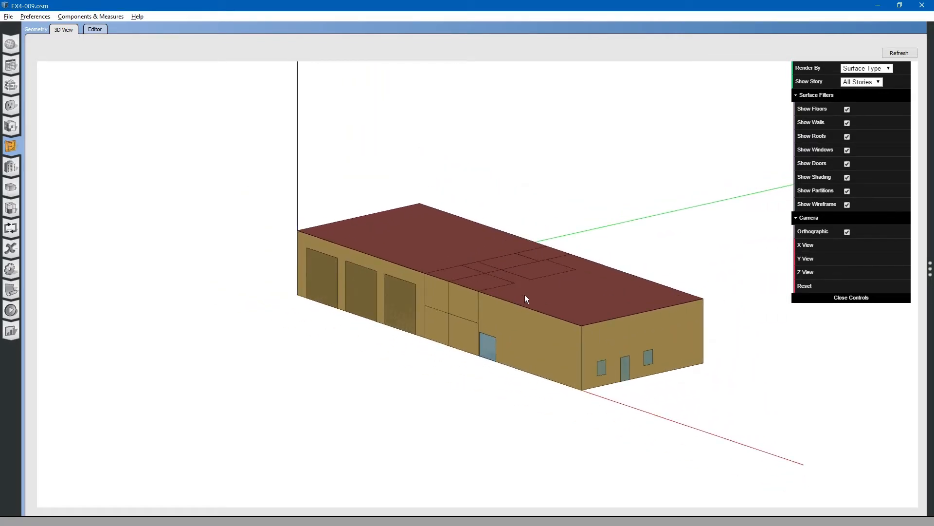
mouse_move(526, 299)
left_mouse_down()
mouse_move(639, 279)
mouse_move(627, 228)
mouse_move(590, 307)
mouse_move(360, 290)
mouse_move(544, 297)
mouse_move(543, 304)
left_mouse_up()
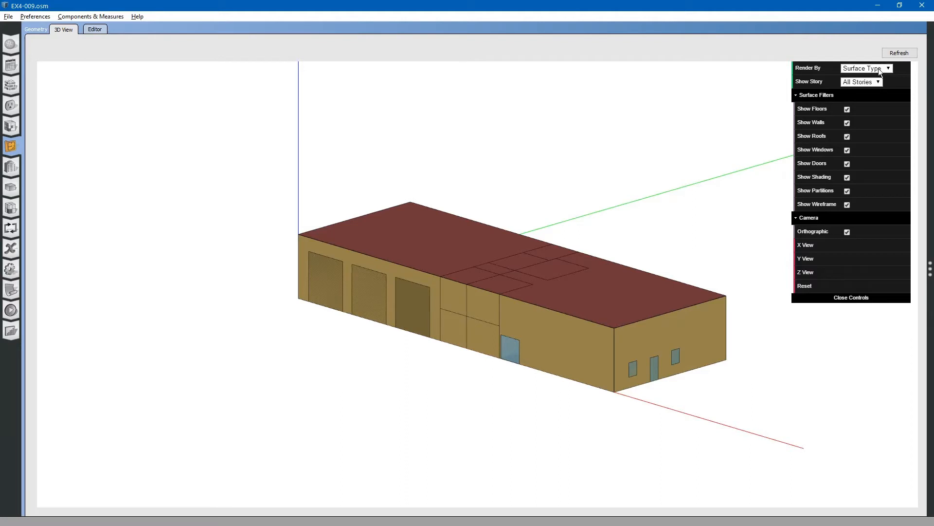
Turn off the orthographic camera and view the building in perspective
left_click(847, 232)
scroll(460, 276, "down", 2)
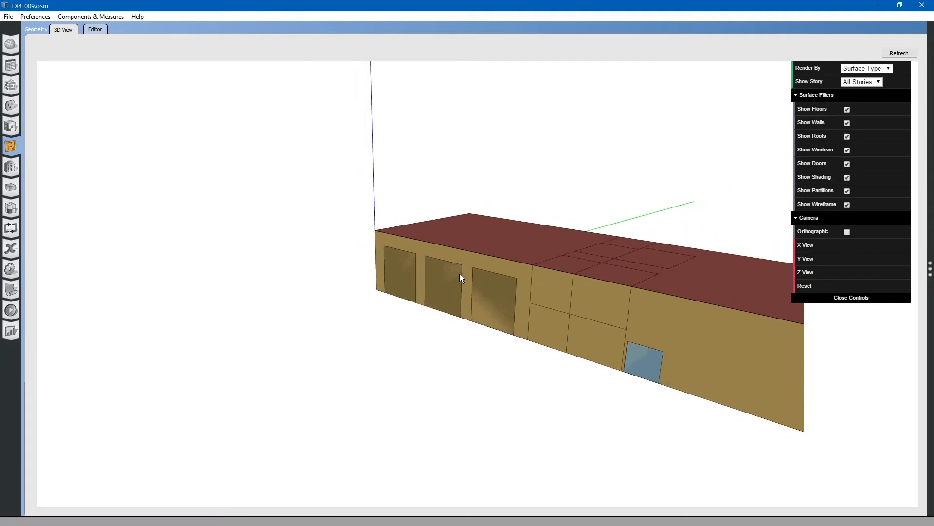
scroll(460, 274, "down", 6)
scroll(559, 297, "up", 4)
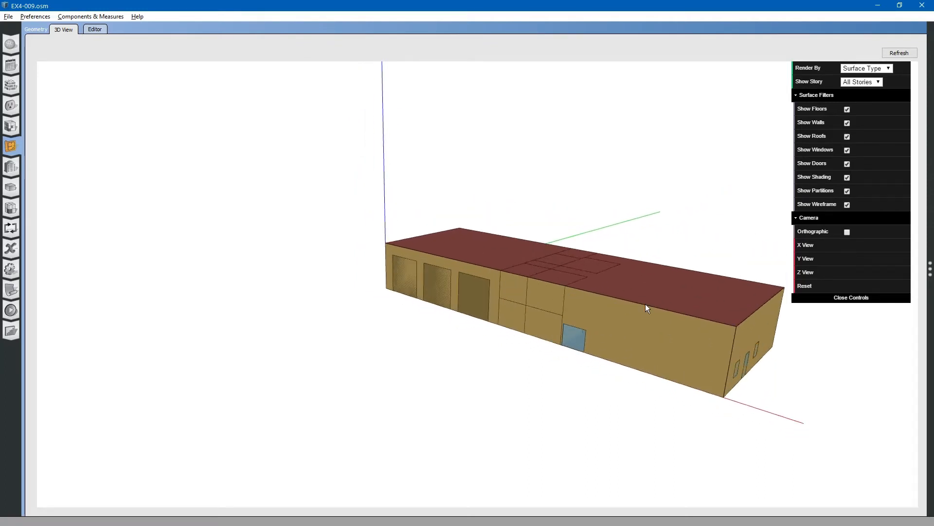
mouse_move(642, 321)
left_mouse_down()
mouse_move(638, 313)
mouse_move(539, 313)
mouse_move(638, 320)
left_mouse_up()
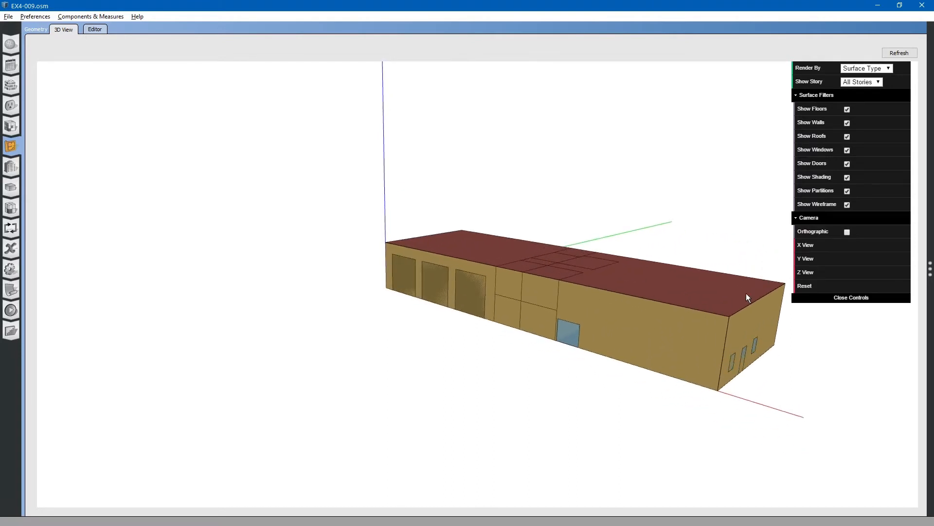
Switch to the X view and orbit the building from that side
left_click(810, 249)
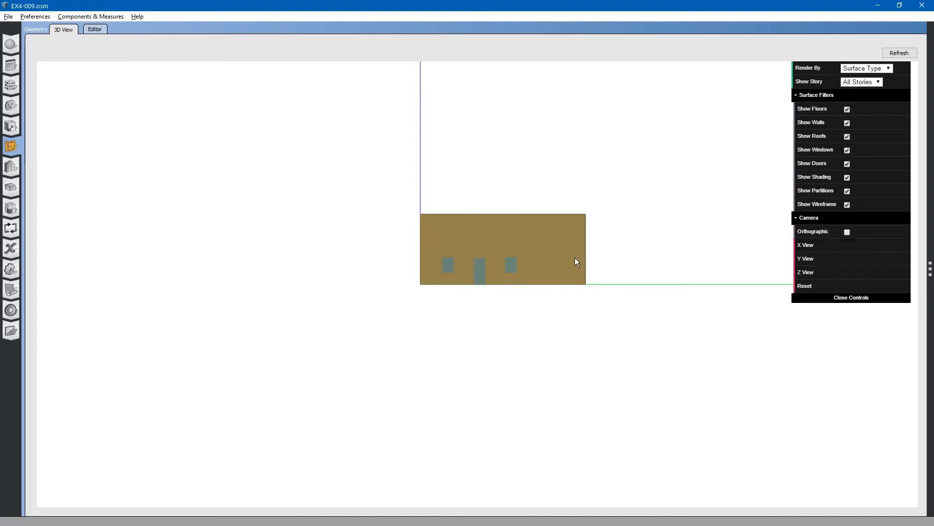
left_click_drag(460, 253, 499, 256)
scroll(553, 264, "up", 2)
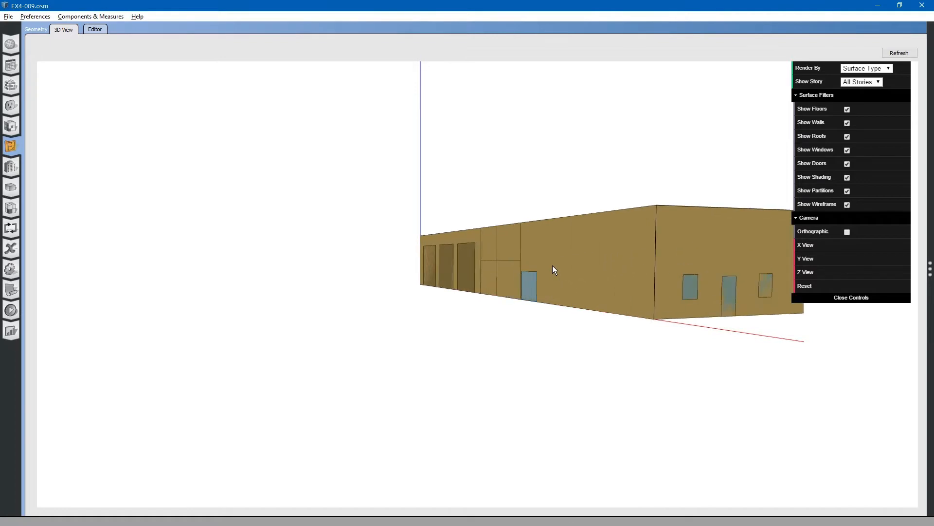
left_click_drag(582, 267, 528, 270)
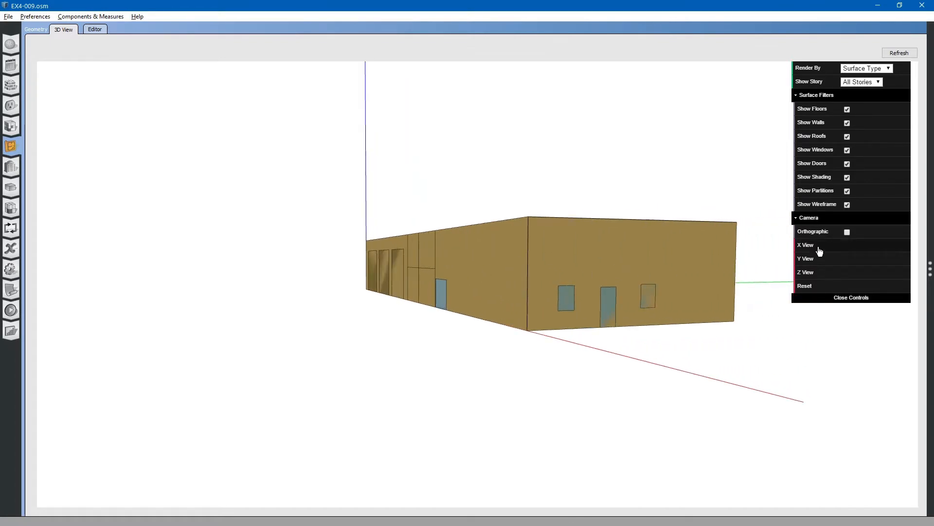
Re-enable the orthographic camera and view the building along the Y axis
left_click(847, 232)
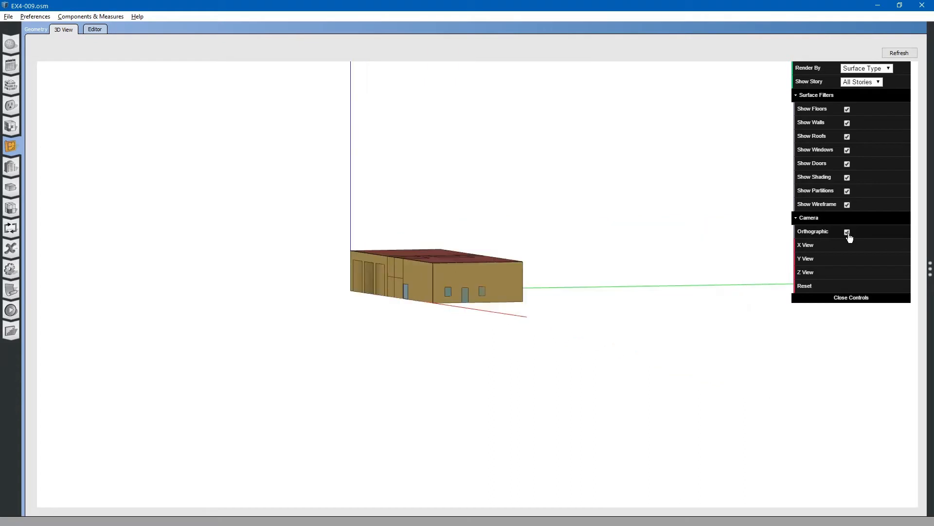
scroll(398, 280, "up", 3)
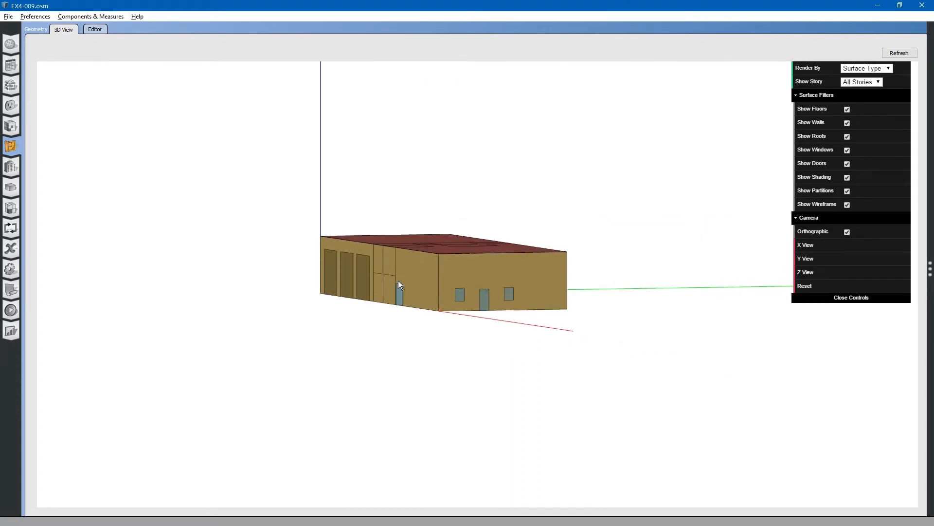
left_click(804, 258)
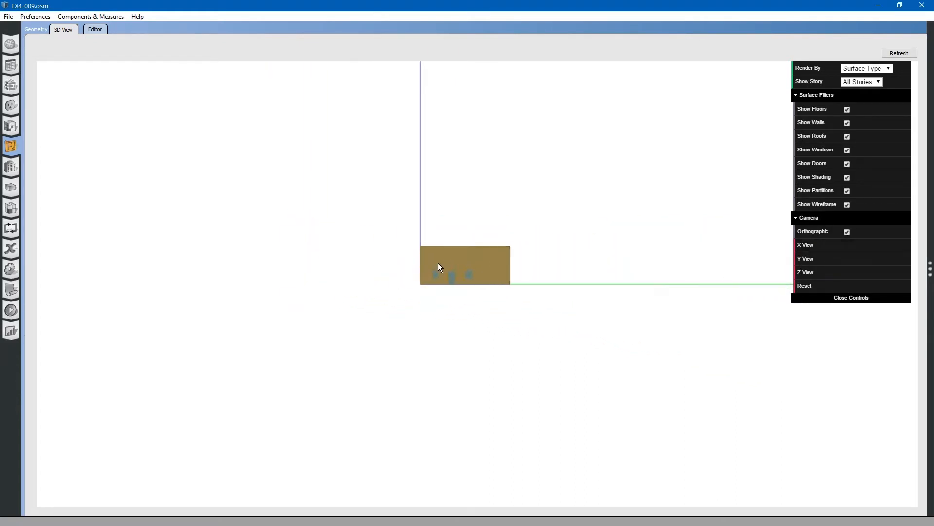
scroll(438, 265, "up", 5)
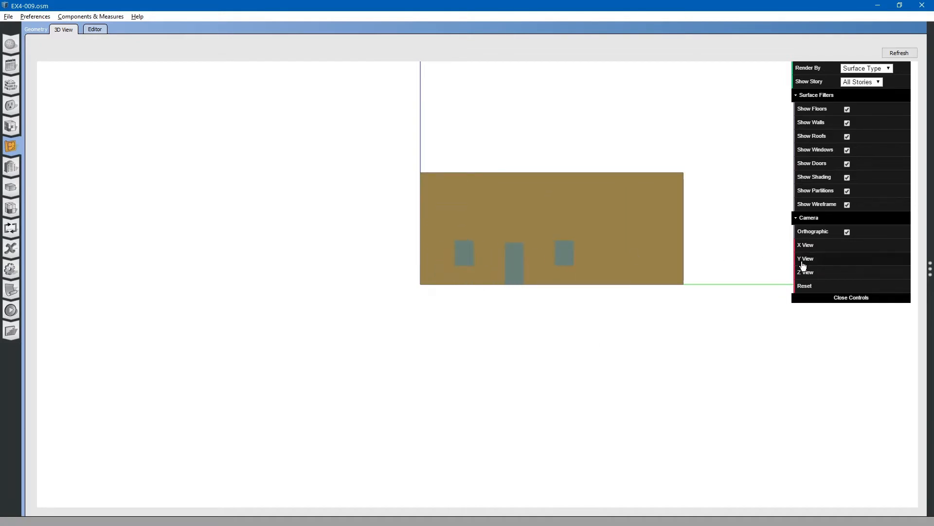
Reset the camera and orbit around the building, including from below, to inspect its surfaces
left_click(804, 286)
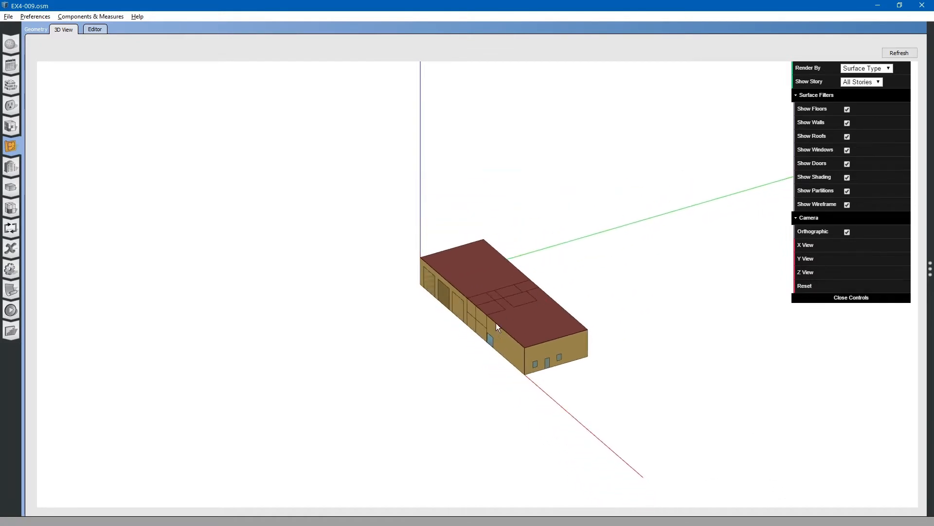
scroll(501, 325, "up", 3)
scroll(579, 321, "up", 3)
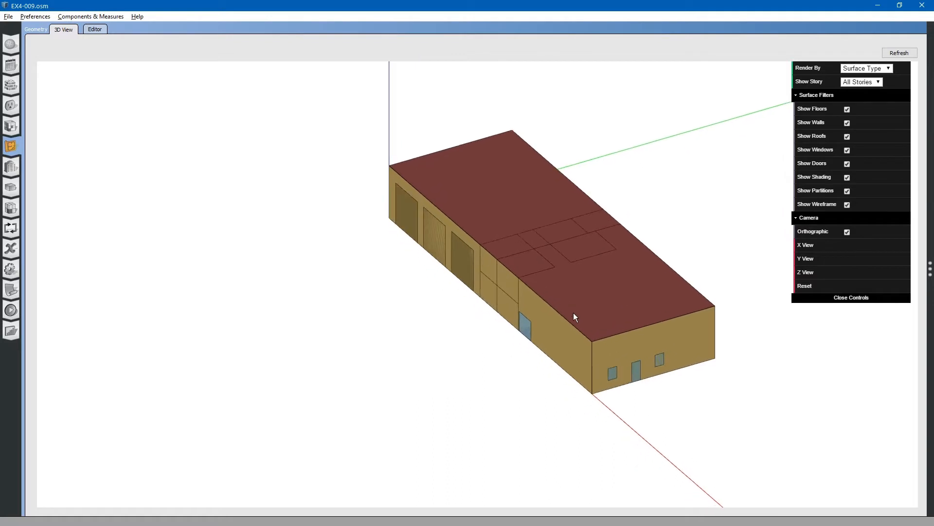
left_click_drag(573, 315, 500, 282)
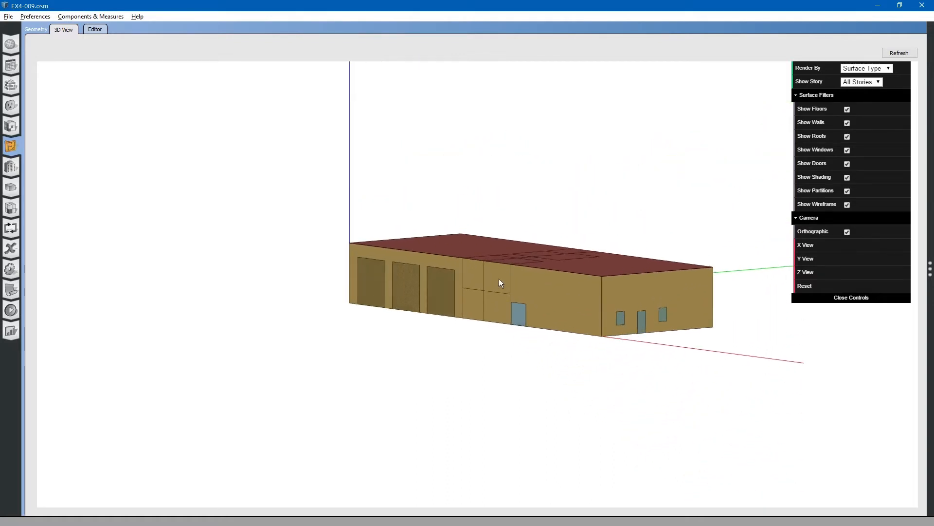
scroll(501, 284, "up", 2)
scroll(535, 289, "up", 2)
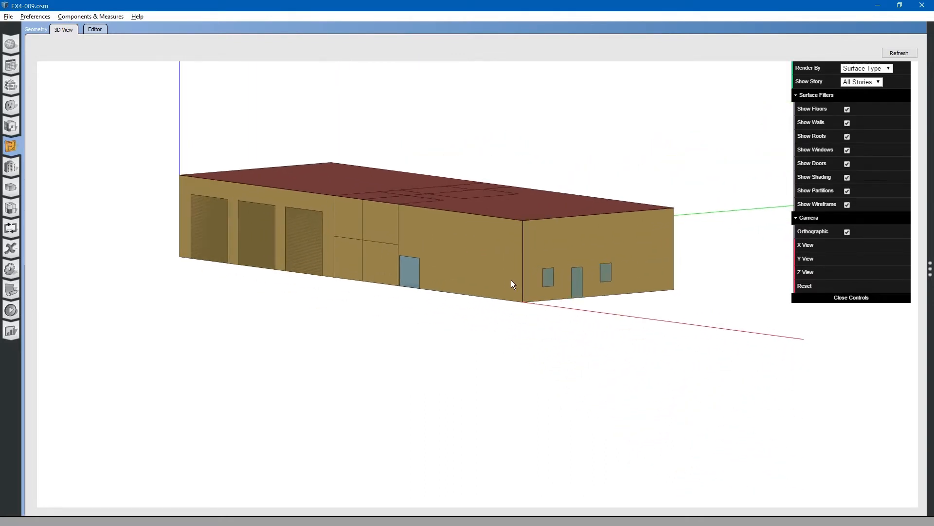
scroll(496, 265, "down", 3)
scroll(492, 268, "up", 4)
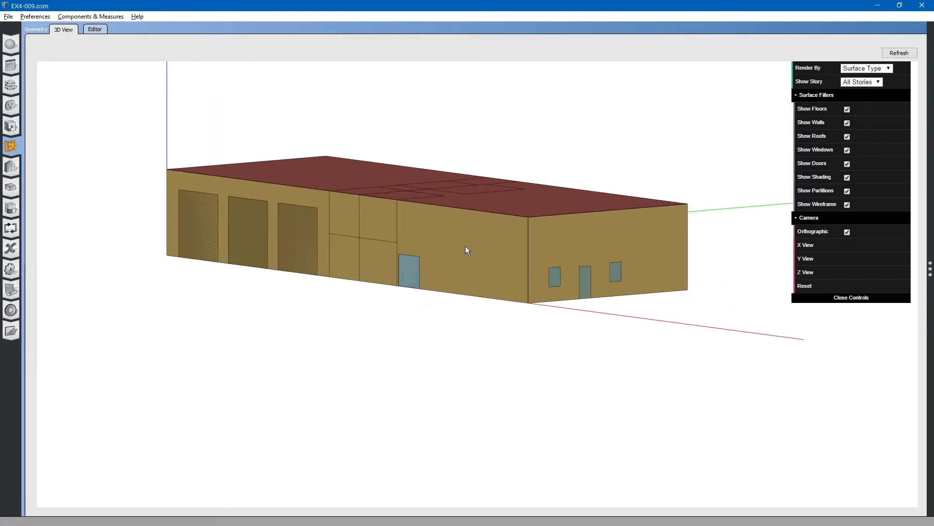
left_click_drag(465, 246, 469, 261)
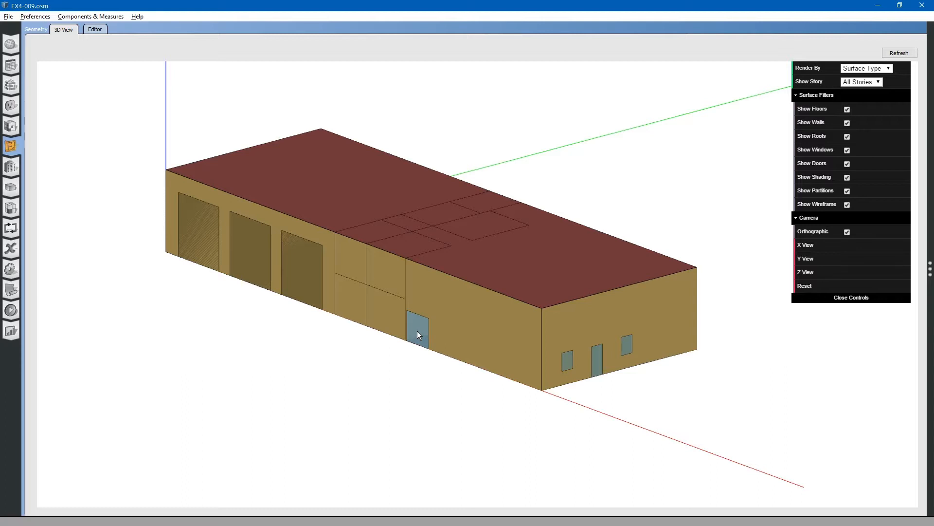
scroll(416, 339, "up", 3)
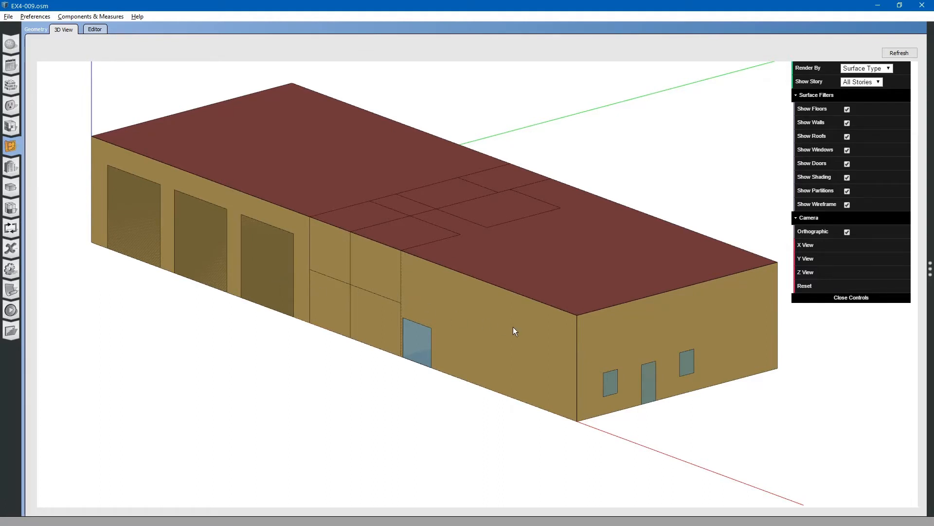
left_click_drag(527, 329, 533, 278)
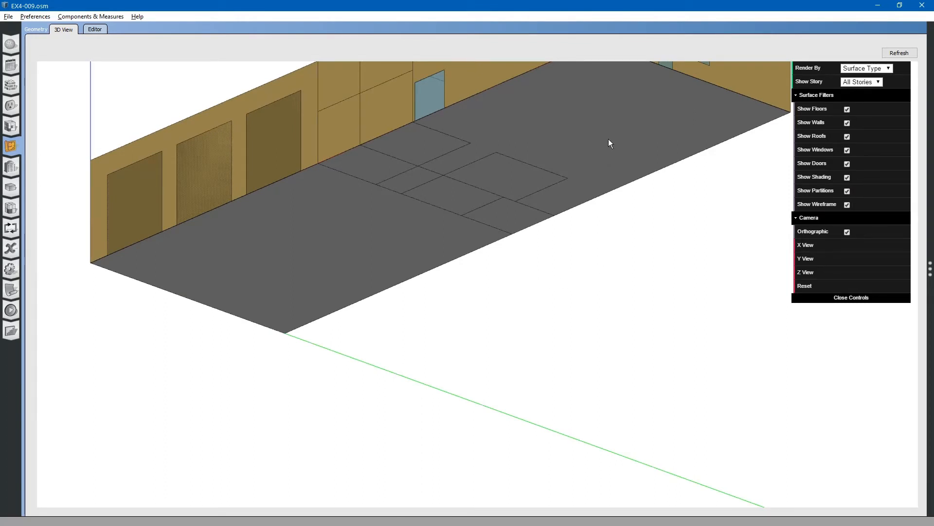
left_click_drag(594, 129, 590, 181)
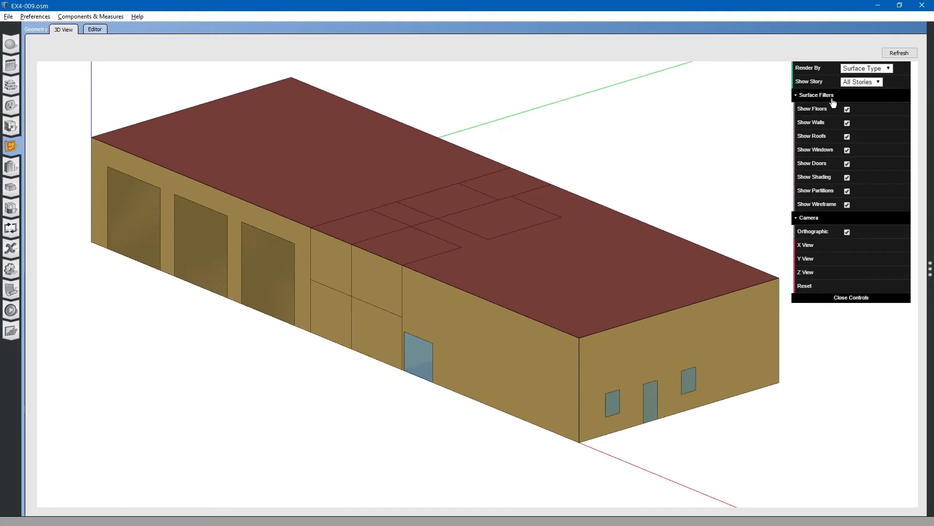
Render the model by Normal instead of Surface Type
left_click(873, 69)
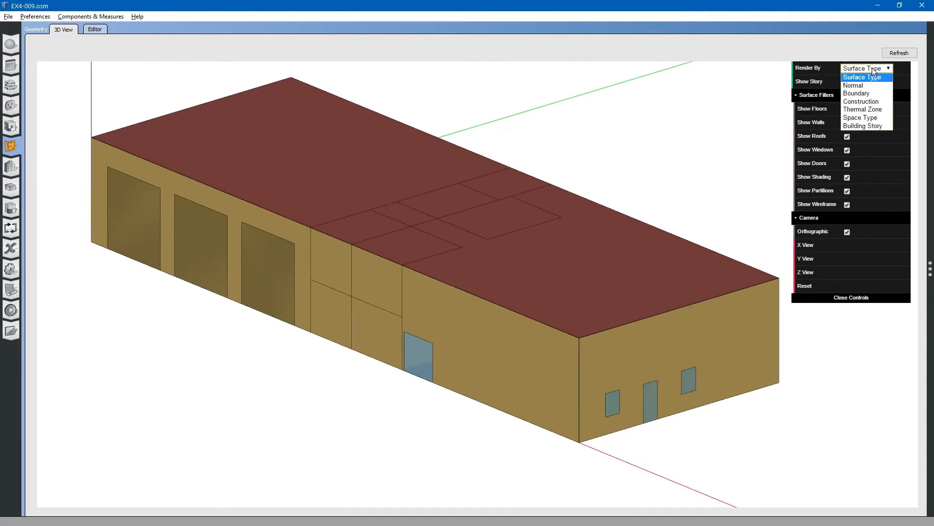
left_click(861, 84)
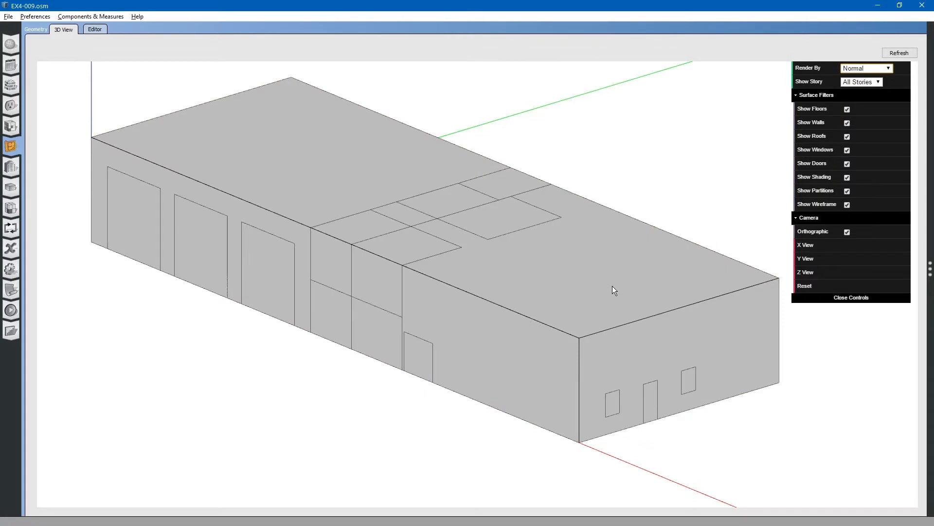
mouse_move(613, 285)
left_mouse_down()
mouse_move(459, 276)
mouse_move(502, 225)
mouse_move(511, 246)
mouse_move(620, 284)
left_mouse_up()
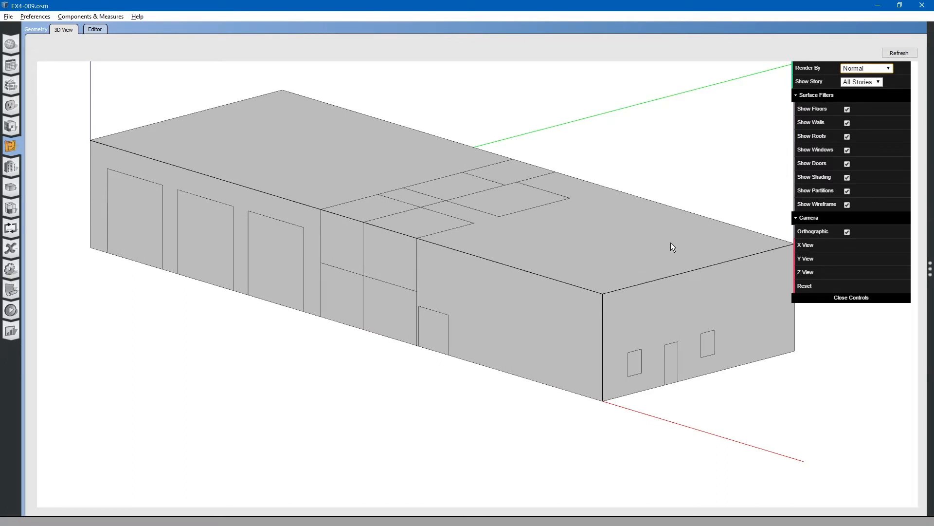
Temporarily hide the walls to look inside the building, then show them again
left_click(847, 124)
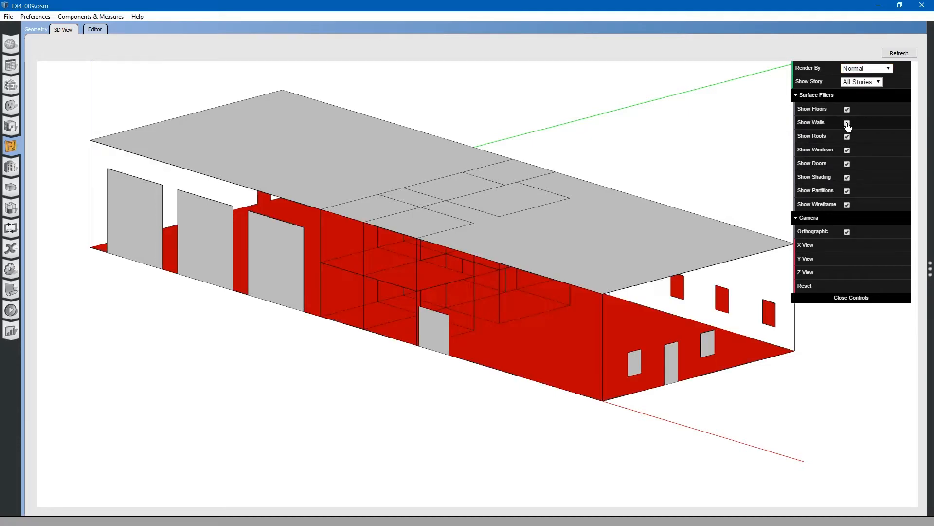
mouse_move(687, 288)
left_mouse_down()
mouse_move(688, 255)
mouse_move(674, 268)
mouse_move(633, 261)
mouse_move(559, 280)
mouse_move(684, 289)
left_mouse_up()
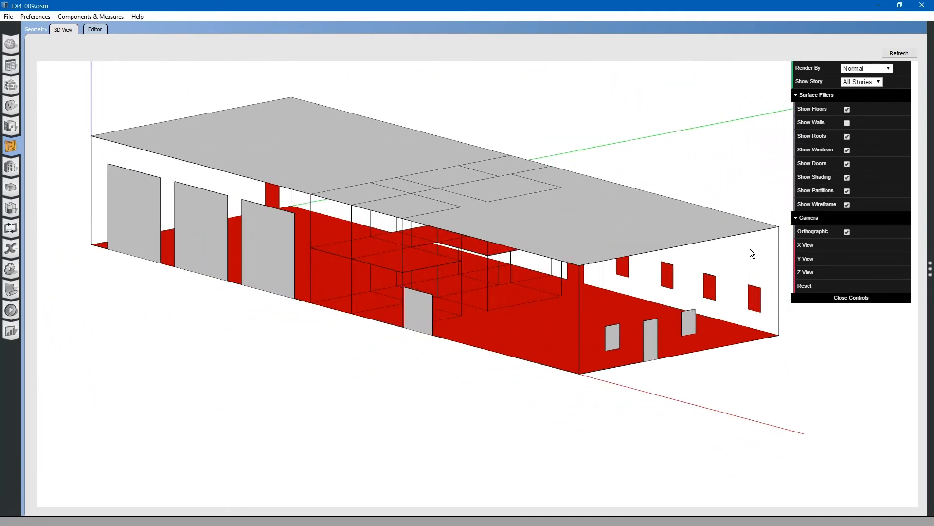
left_click(848, 124)
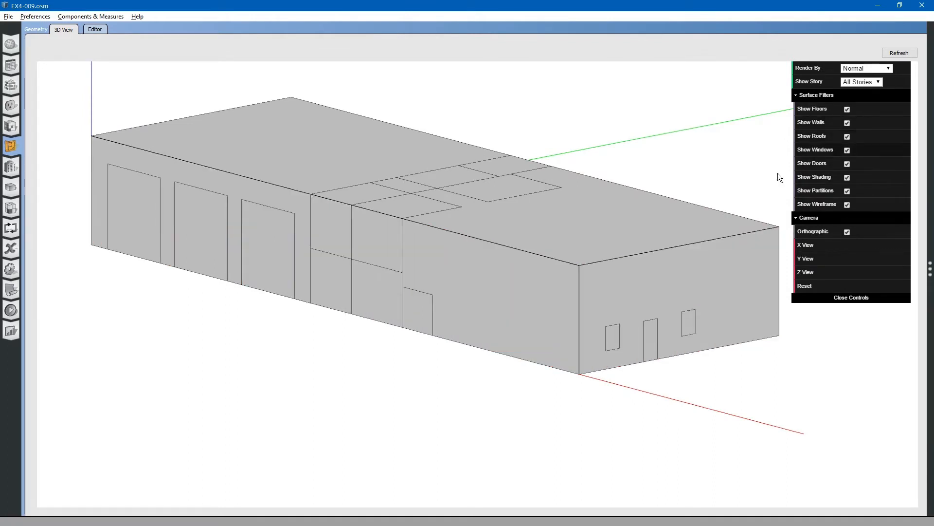
left_click_drag(580, 219, 580, 227)
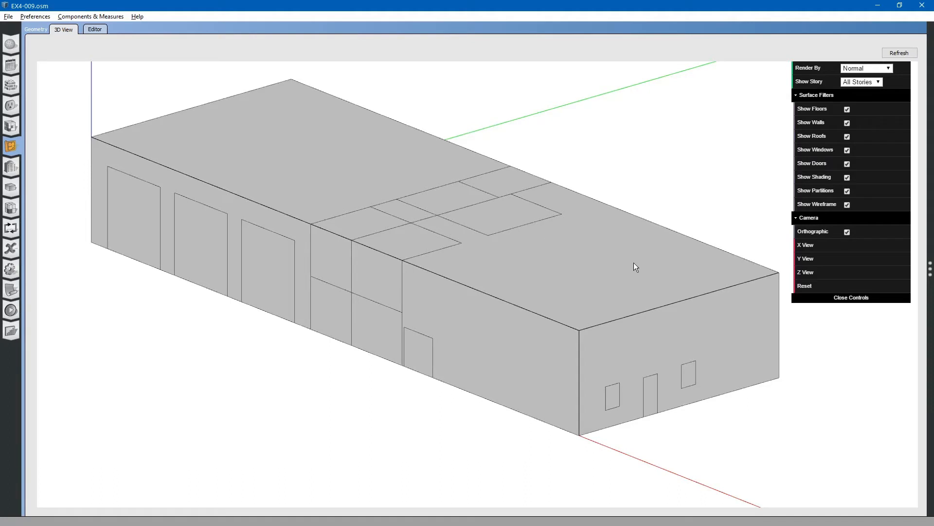
Render the model by Boundary and inspect the result
left_click(883, 68)
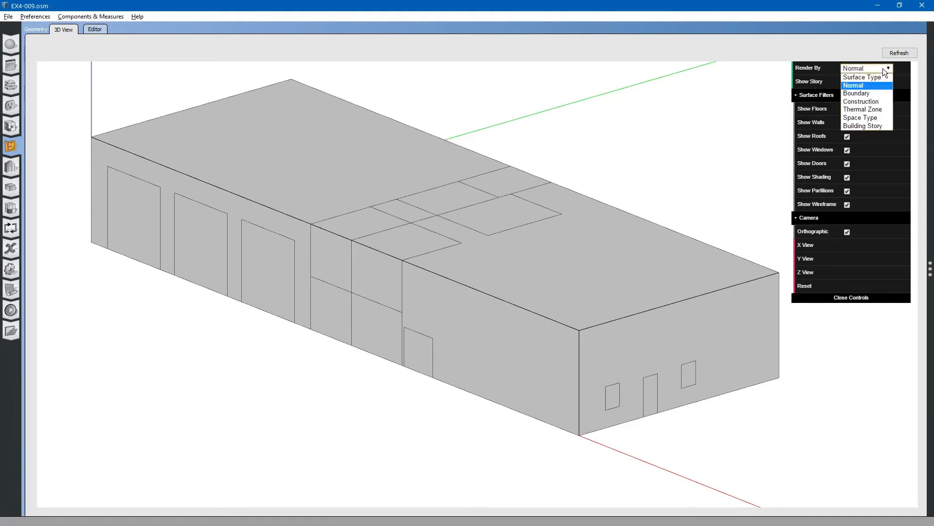
left_click(872, 92)
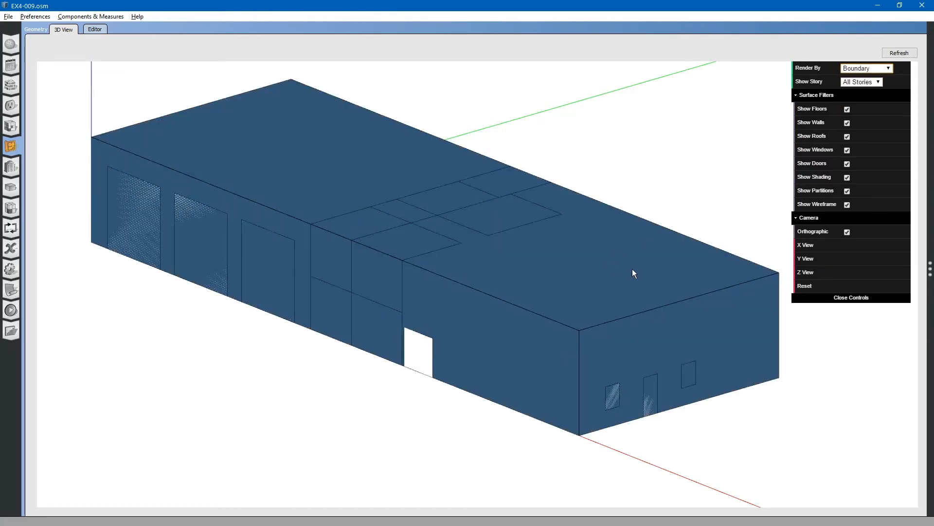
mouse_move(632, 269)
left_mouse_down()
mouse_move(488, 256)
mouse_move(499, 232)
mouse_move(506, 243)
mouse_move(542, 250)
mouse_move(605, 250)
mouse_move(631, 271)
left_mouse_up()
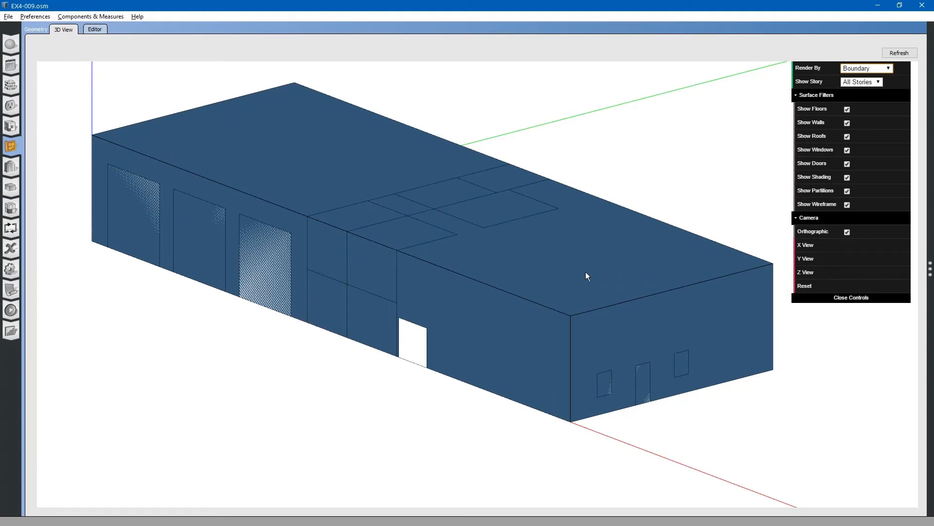
Hide the walls in the Boundary rendering to inspect the interior, then show them again
left_click_drag(582, 277, 597, 264)
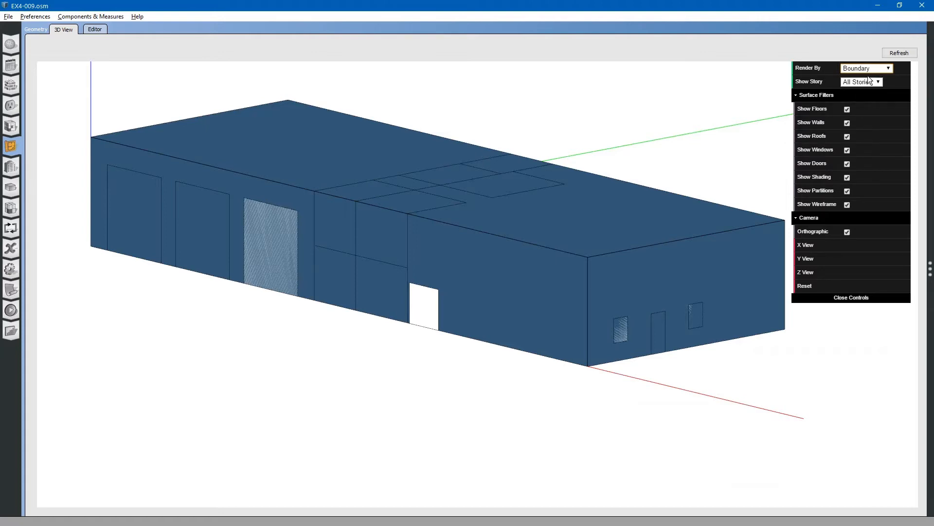
left_click(848, 123)
mouse_move(664, 276)
left_mouse_down()
mouse_move(666, 259)
mouse_move(667, 279)
left_mouse_up()
left_click_drag(498, 272, 452, 264)
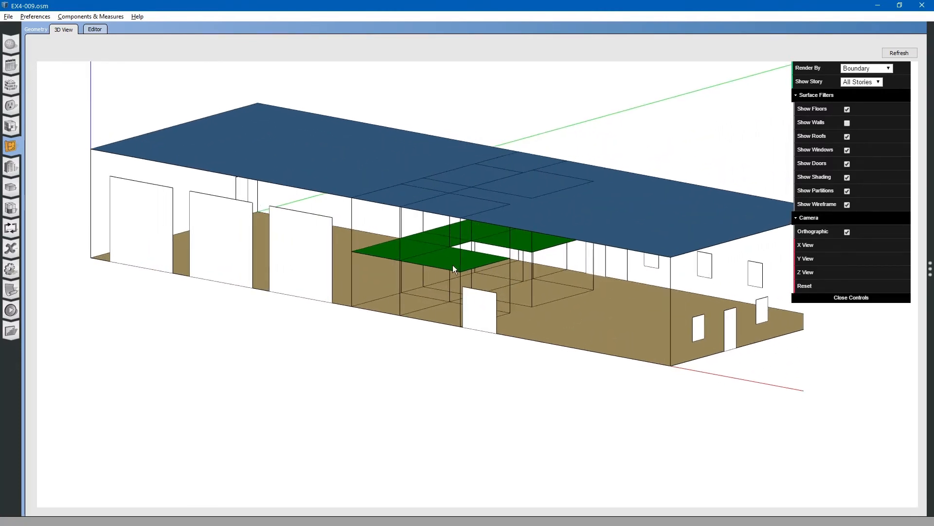
left_click(847, 125)
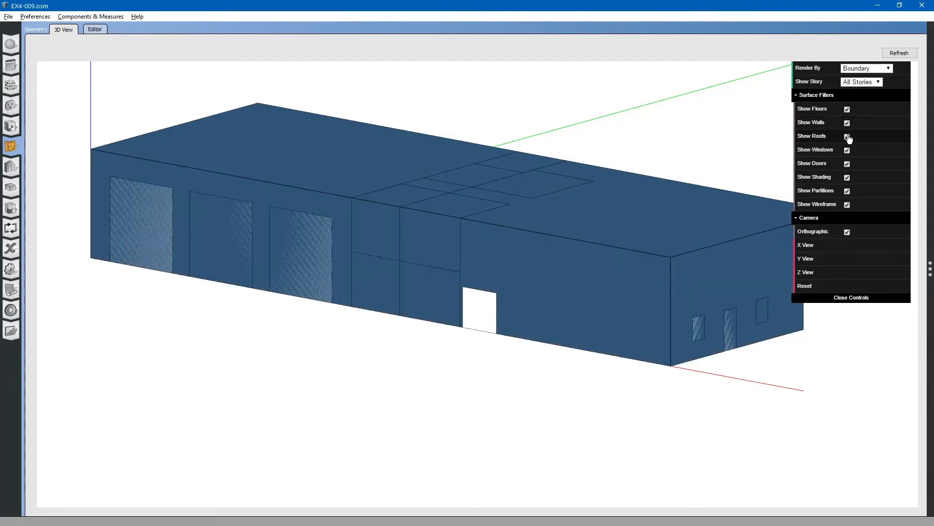
Hide the roofs and orbit and zoom to inspect the interior spaces, then show the roofs again
left_click(847, 138)
left_click_drag(593, 176, 596, 214)
left_click_drag(605, 291, 557, 288)
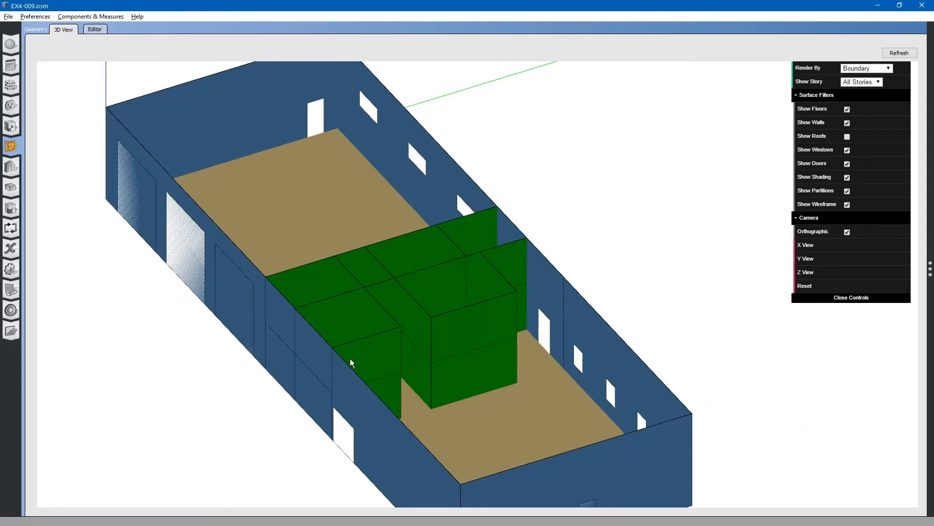
scroll(350, 358, "up", 5)
right_click_drag(477, 322, 474, 323)
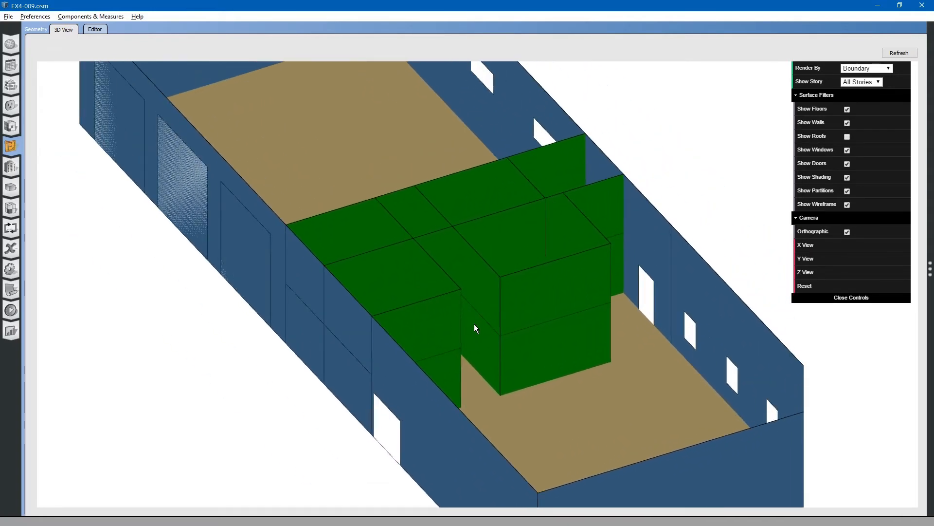
scroll(530, 333, "down", 3)
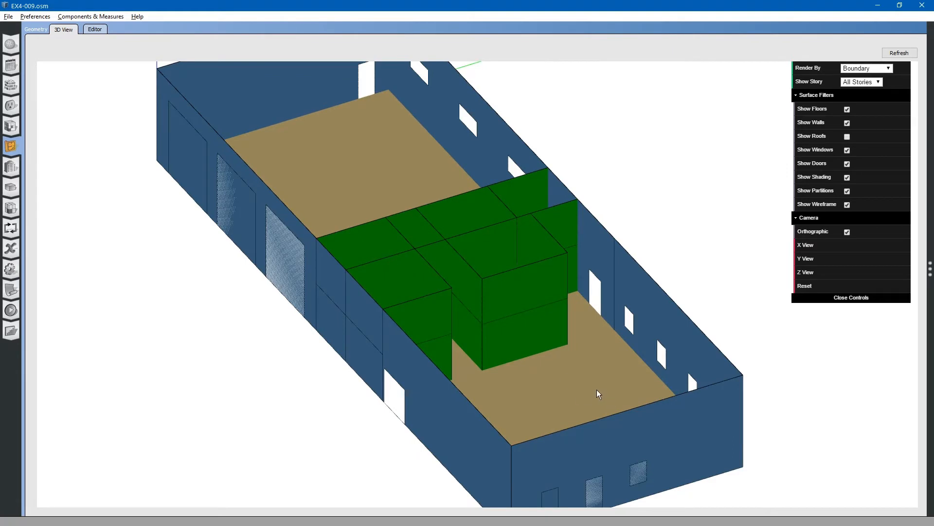
mouse_move(597, 390)
left_mouse_down()
mouse_move(600, 322)
mouse_move(603, 376)
left_mouse_up()
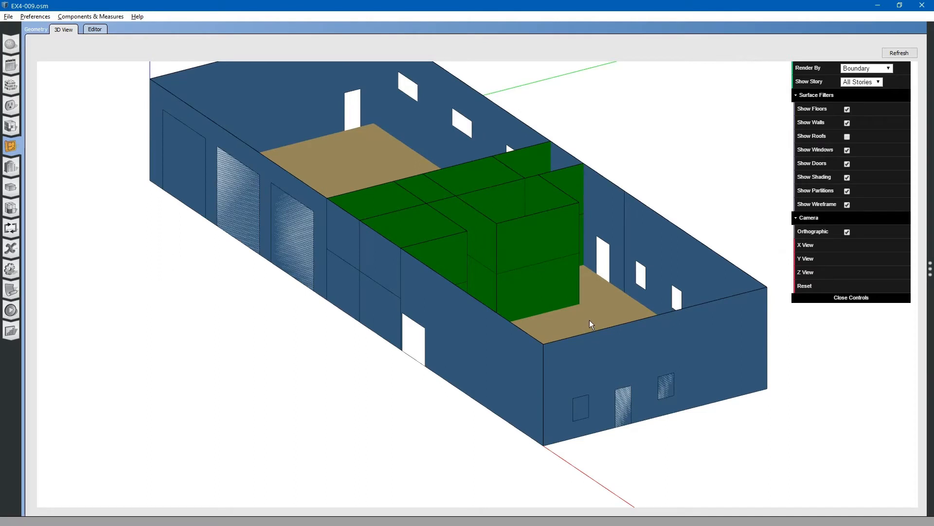
left_click_drag(589, 320, 570, 321)
scroll(569, 337, "down", 2)
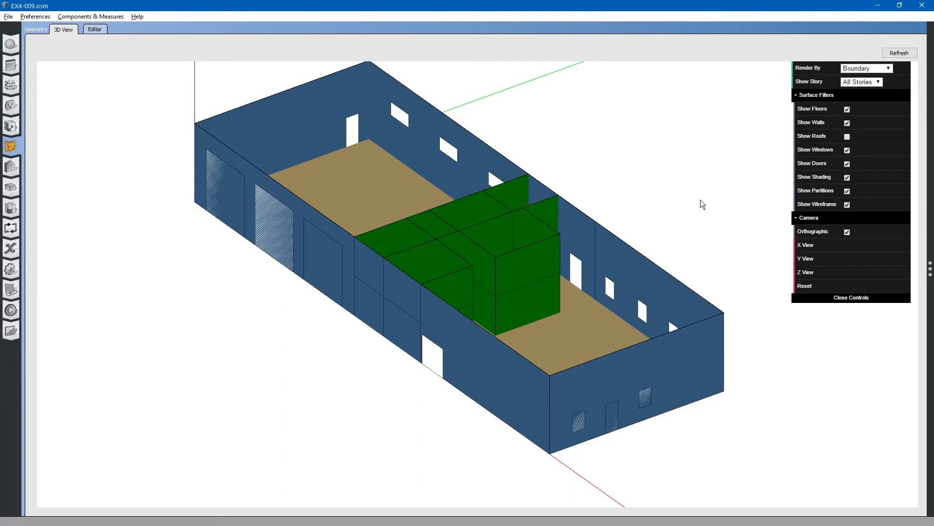
left_click(846, 137)
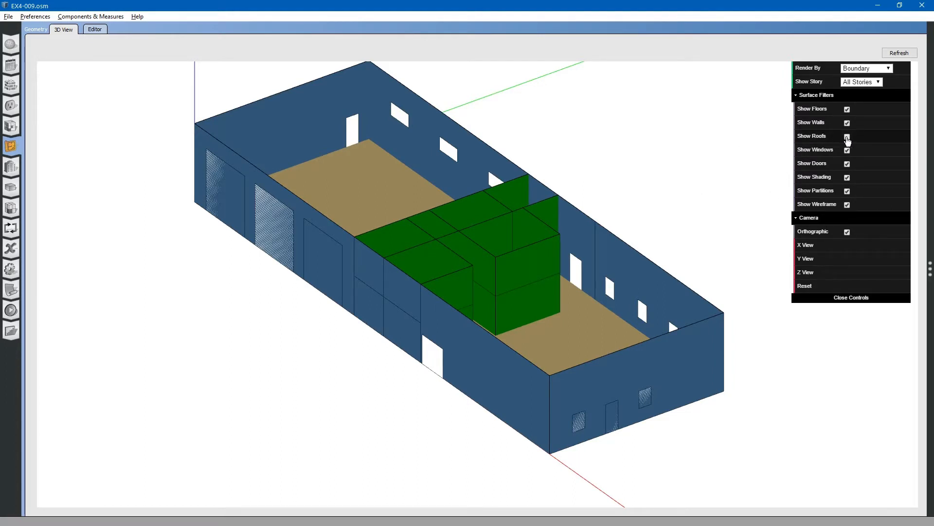
left_click_drag(678, 288, 694, 272)
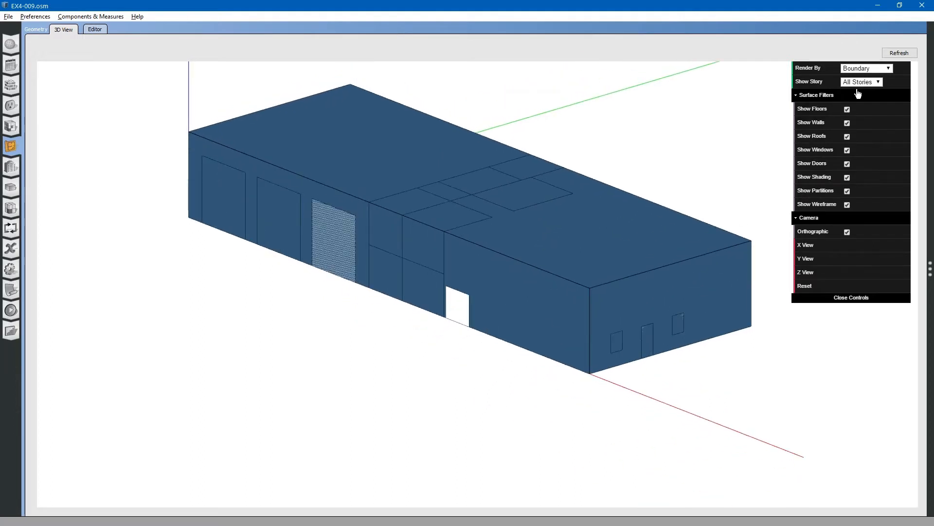
Render the model by Construction and orbit around the building
left_click(889, 68)
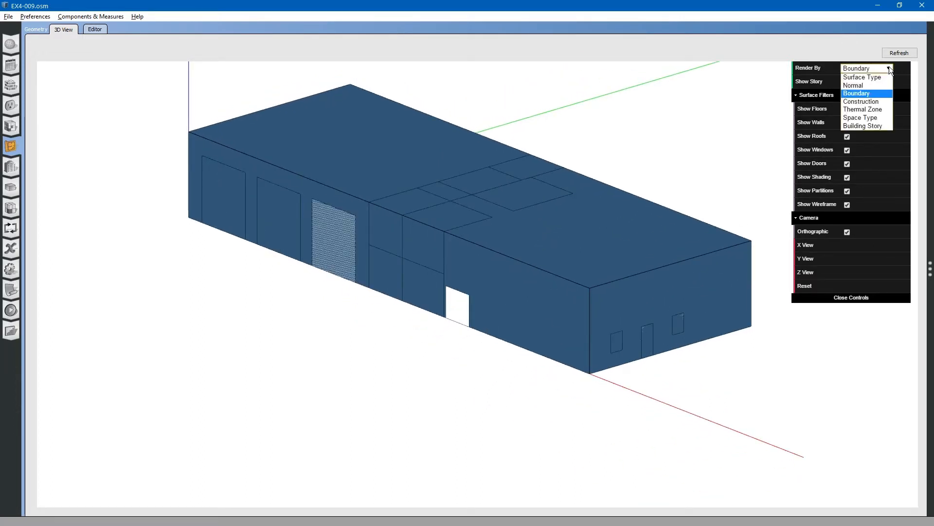
left_click(861, 102)
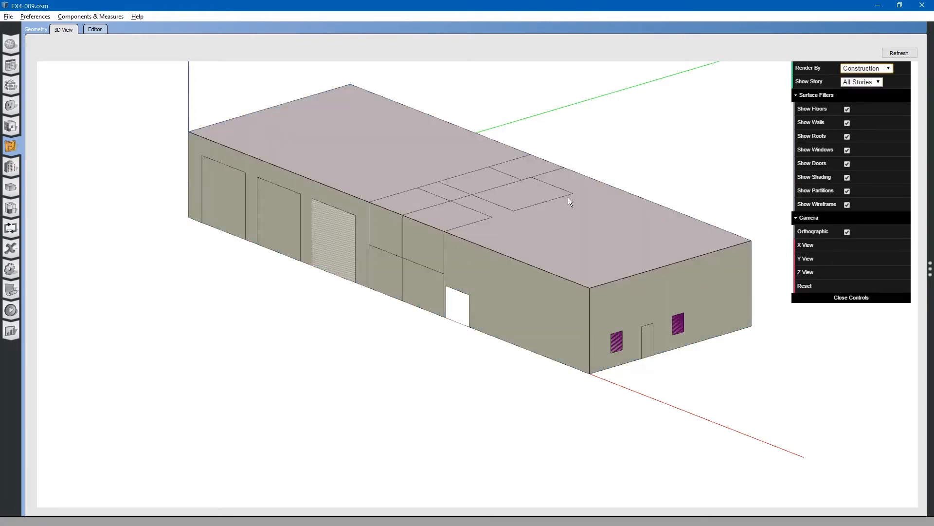
left_click_drag(600, 228, 432, 227)
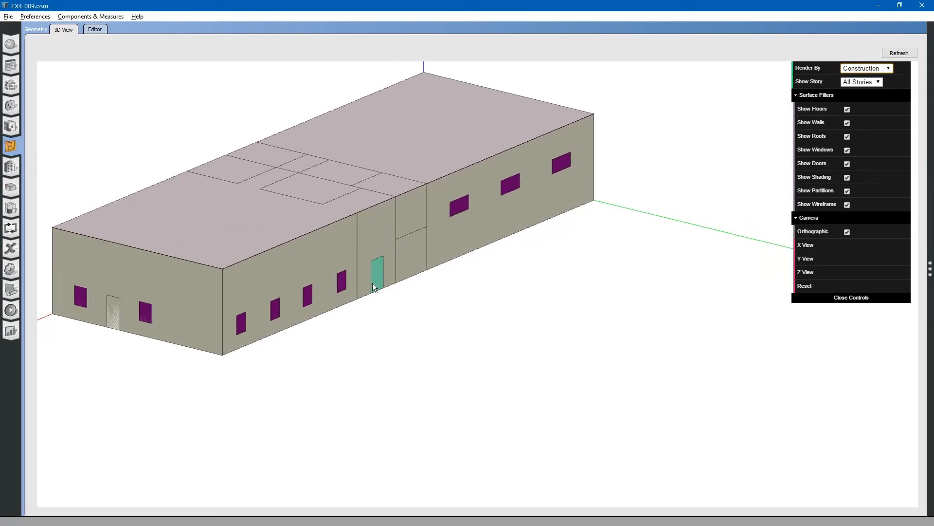
Select individual doors and walls to inspect their names and constructions
scroll(372, 282, "up", 4)
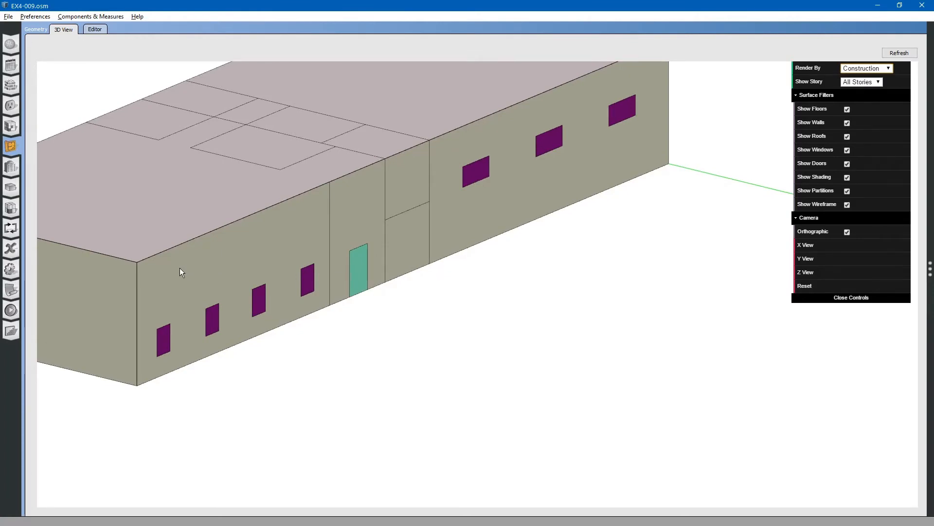
left_click_drag(179, 271, 388, 263)
left_click(415, 268)
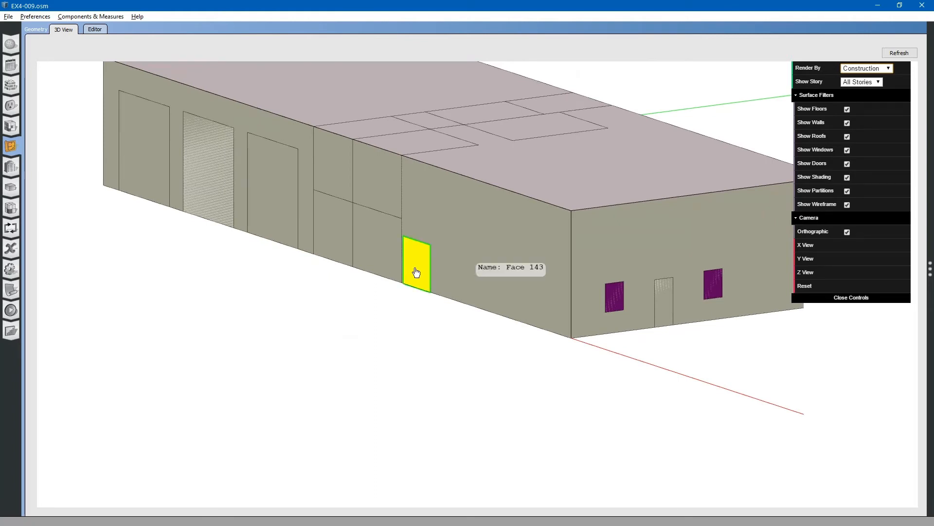
left_click(662, 301)
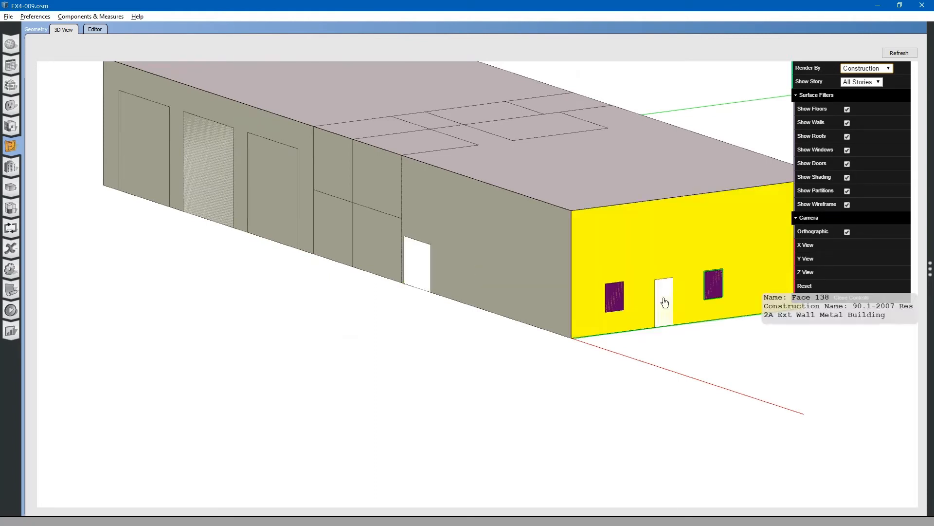
left_click(483, 335)
left_click_drag(484, 335, 468, 296)
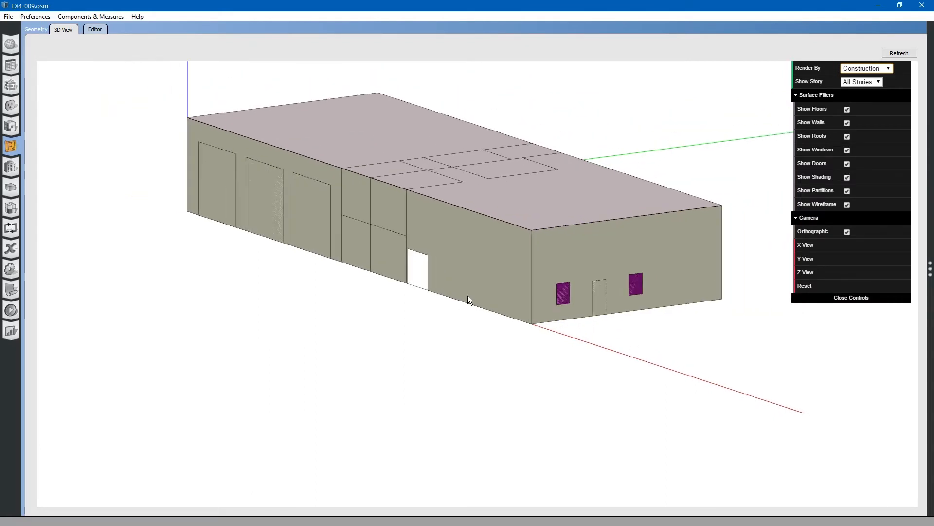
left_click(305, 212)
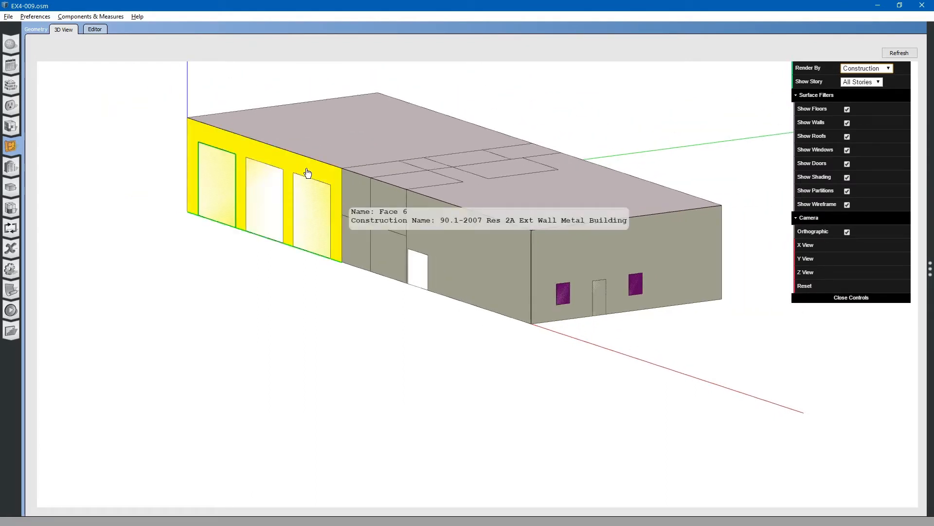
left_click(482, 348)
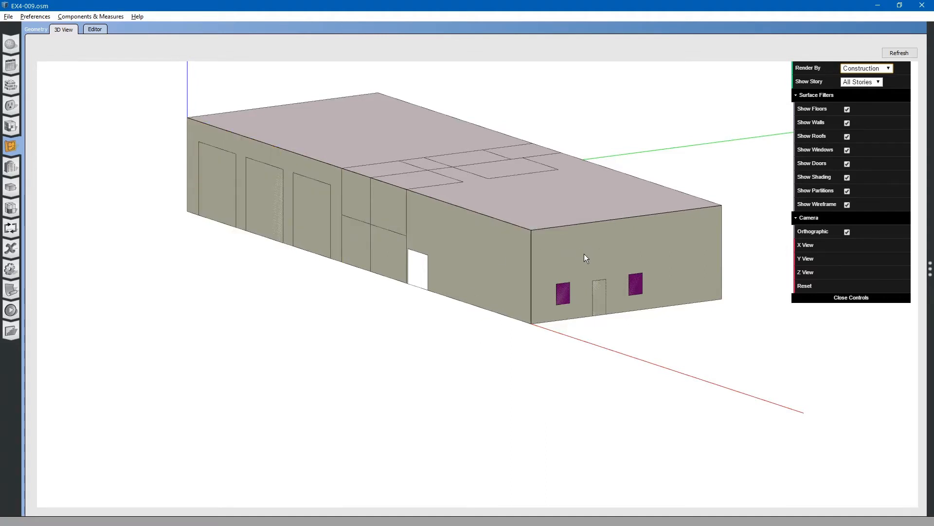
Orbit around the building, including from below, to inspect the construction colours of its surfaces
left_click_drag(584, 253, 583, 258)
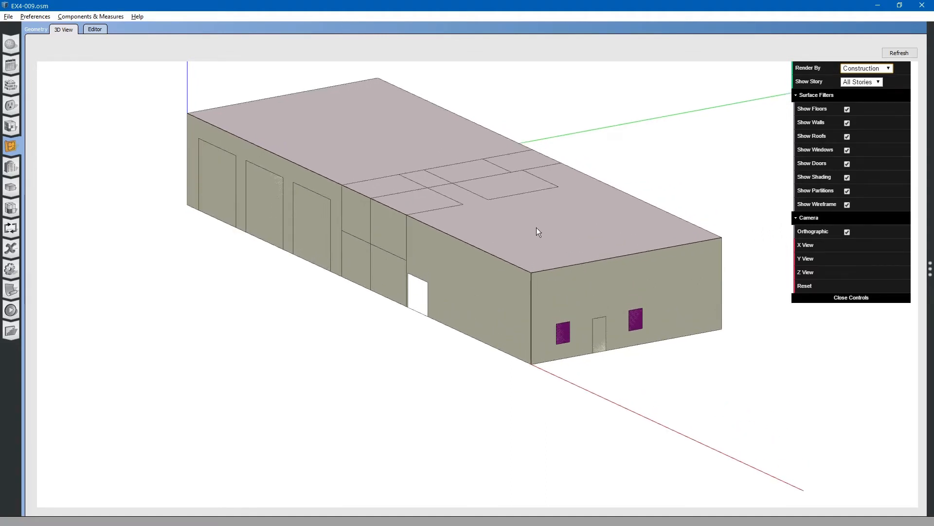
left_click_drag(537, 228, 539, 239)
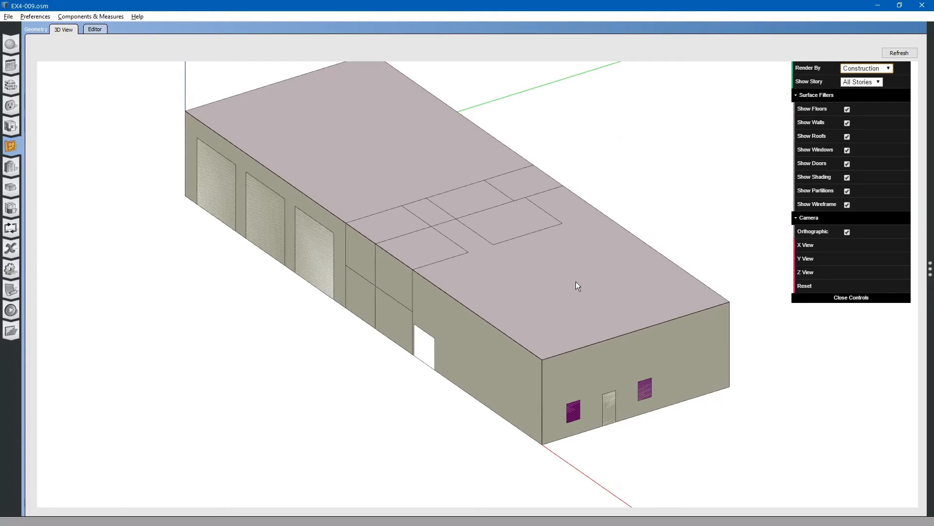
left_click_drag(576, 281, 575, 225)
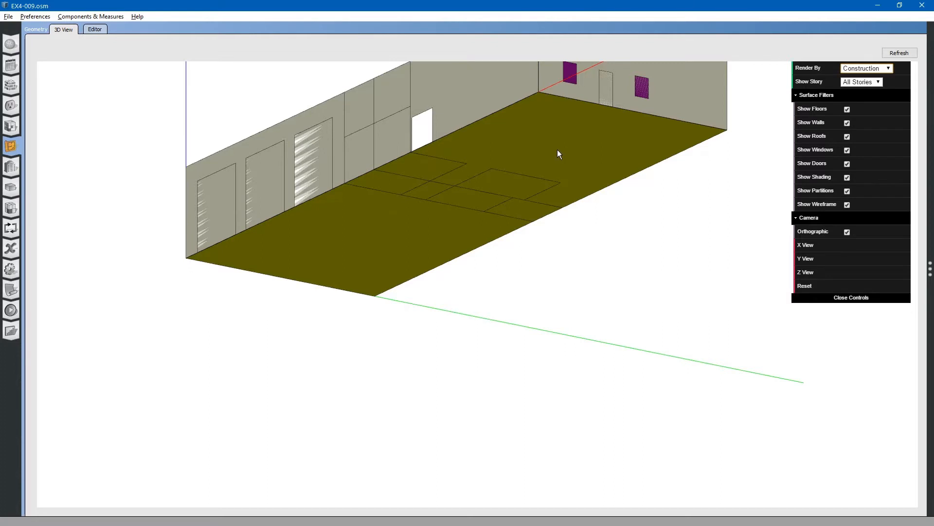
left_click_drag(555, 149, 557, 155)
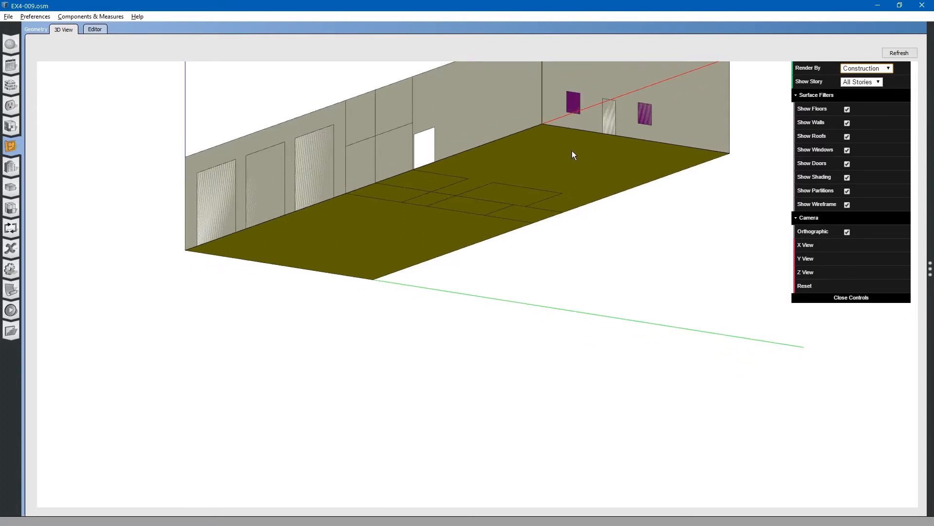
left_click_drag(572, 151, 566, 196)
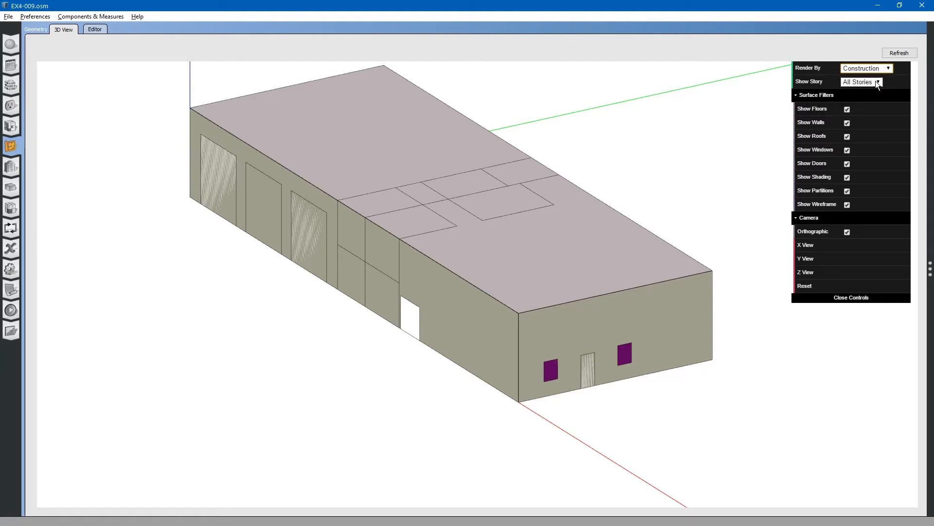
Render the model by Thermal Zone and orbit and zoom to inspect the zones
left_click(882, 69)
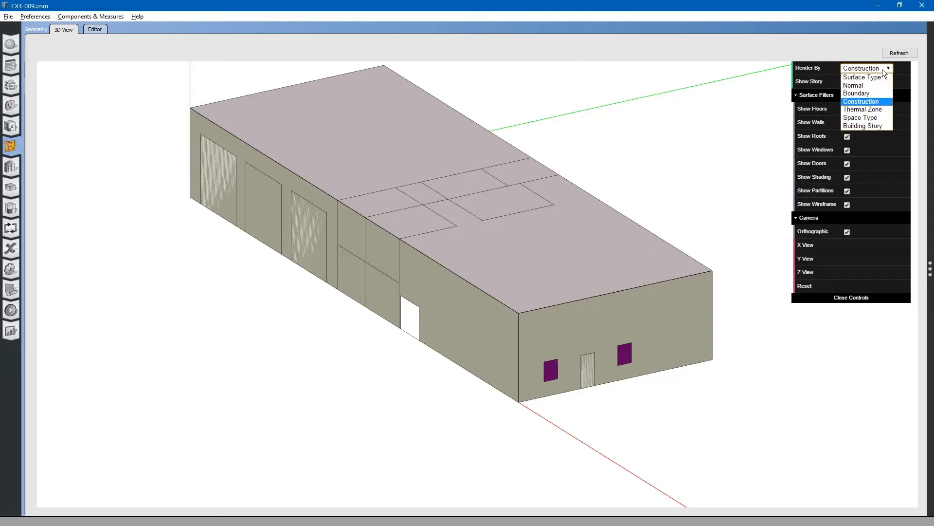
left_click(874, 110)
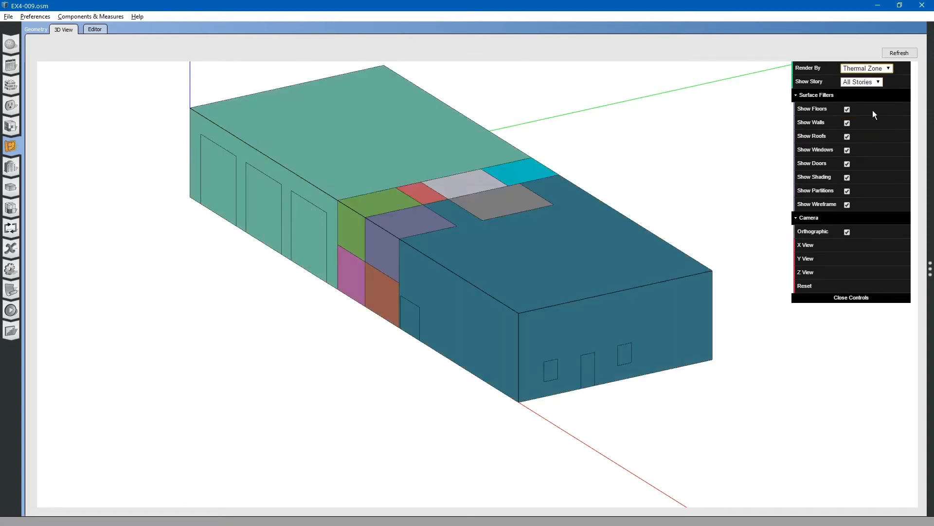
left_click_drag(530, 271, 569, 265)
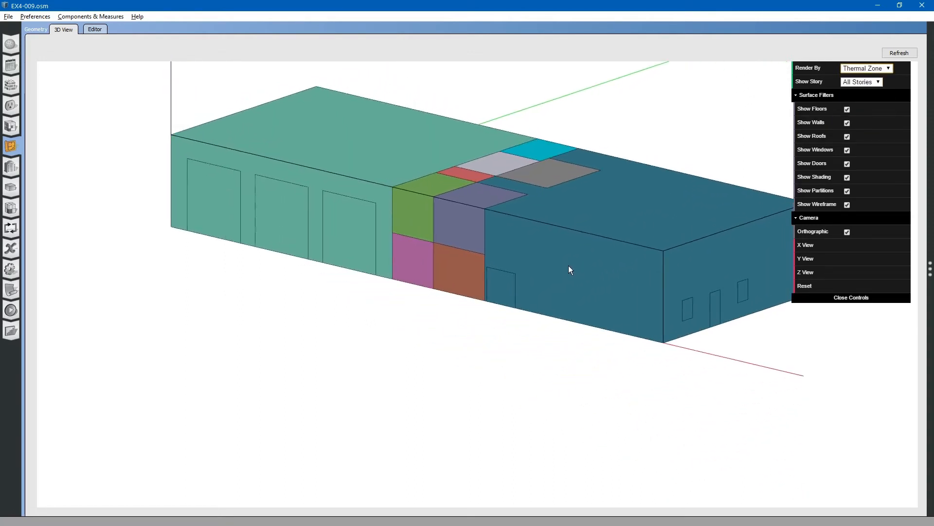
scroll(453, 369, "down", 2)
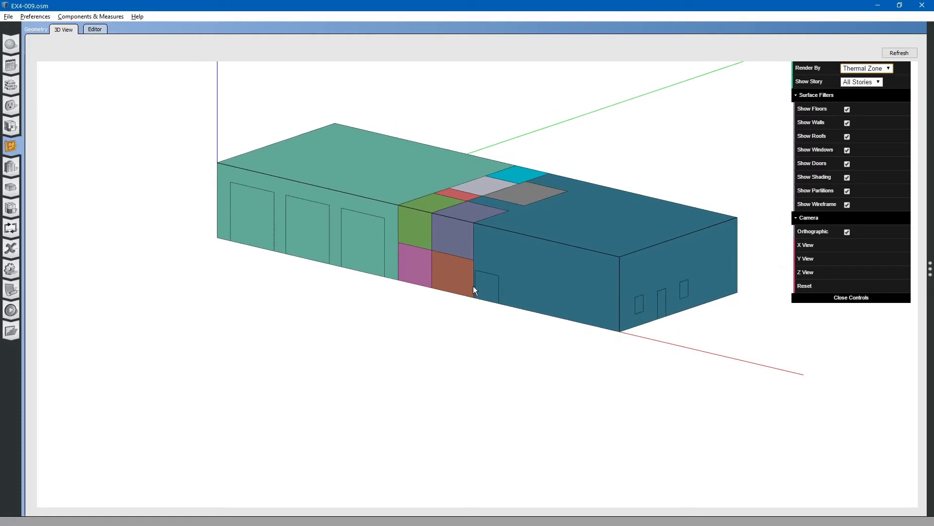
scroll(405, 215, "up", 3)
left_click_drag(481, 212, 518, 223)
scroll(452, 253, "down", 1)
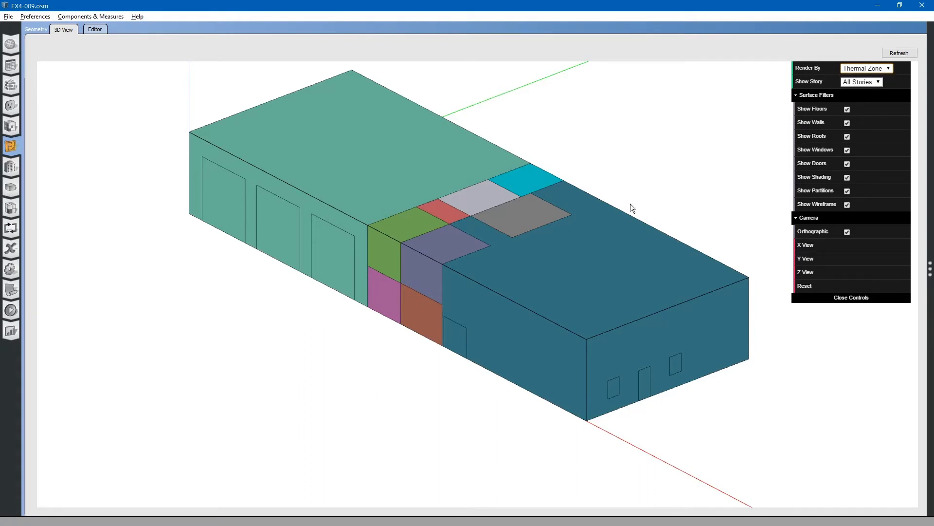
scroll(450, 234, "up", 2)
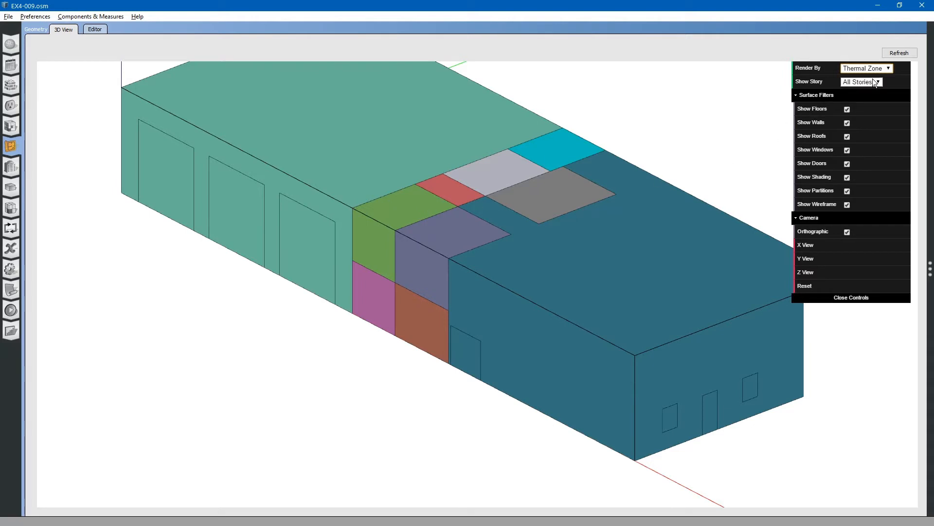
Render the model by Space Type and orbit, including from below, to inspect the space types
left_click(882, 68)
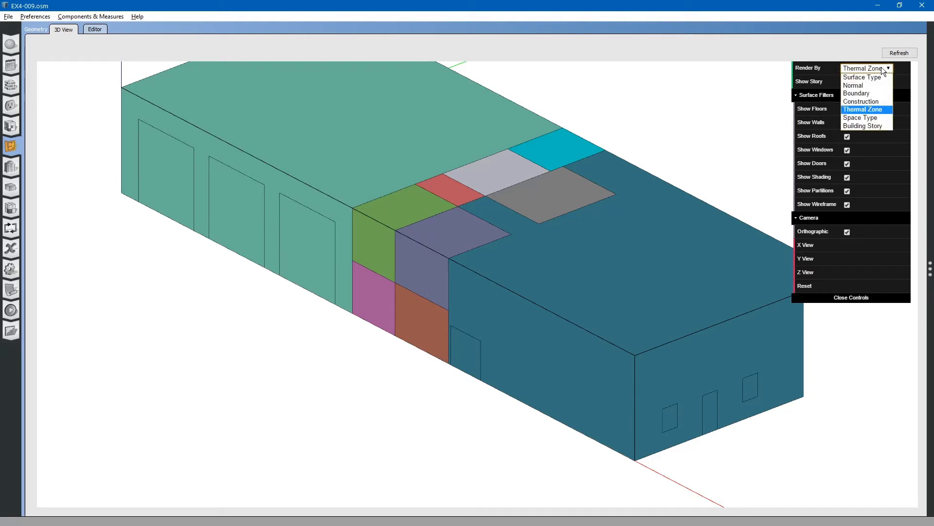
left_click(873, 118)
scroll(450, 296, "down", 3)
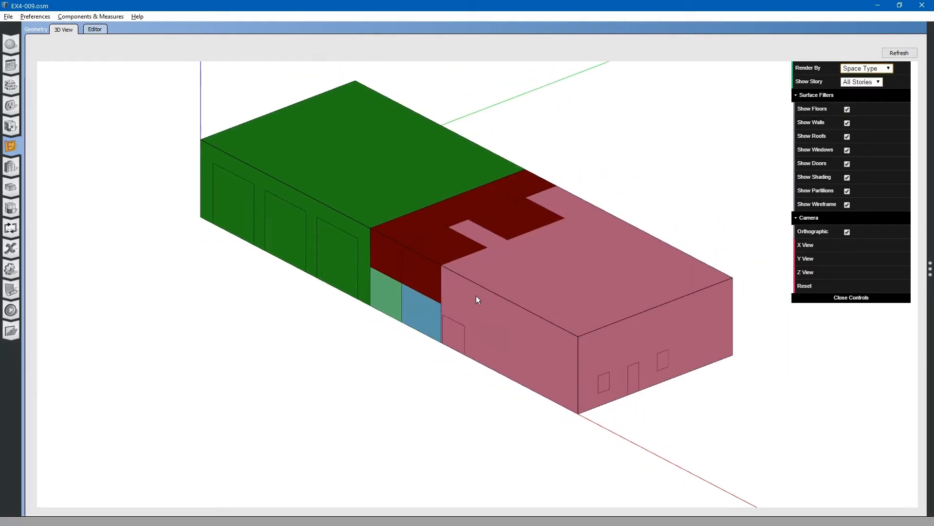
left_click_drag(532, 276, 564, 275)
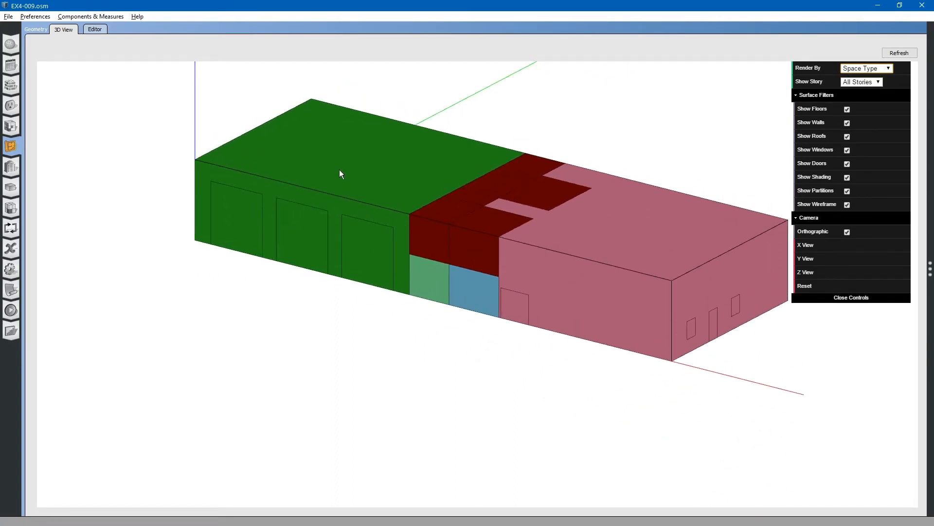
scroll(332, 168, "up", 2)
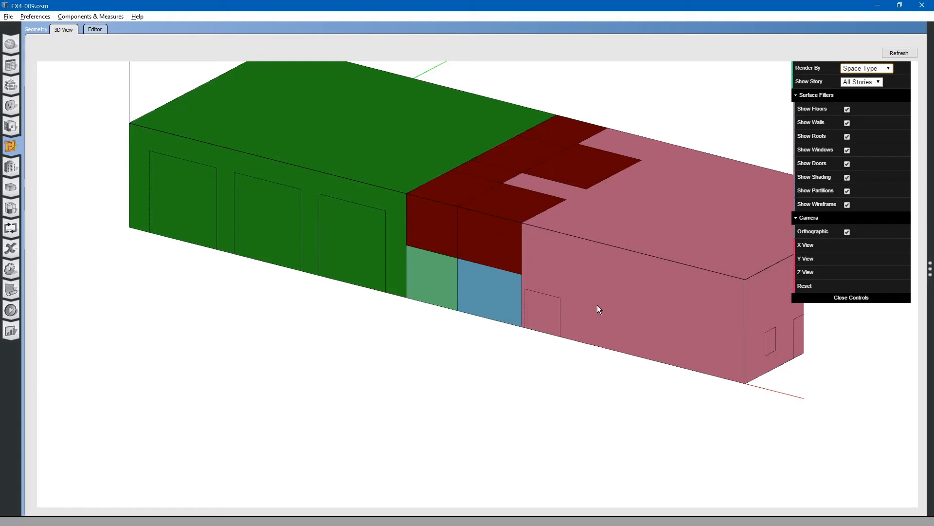
left_click_drag(601, 309, 604, 252)
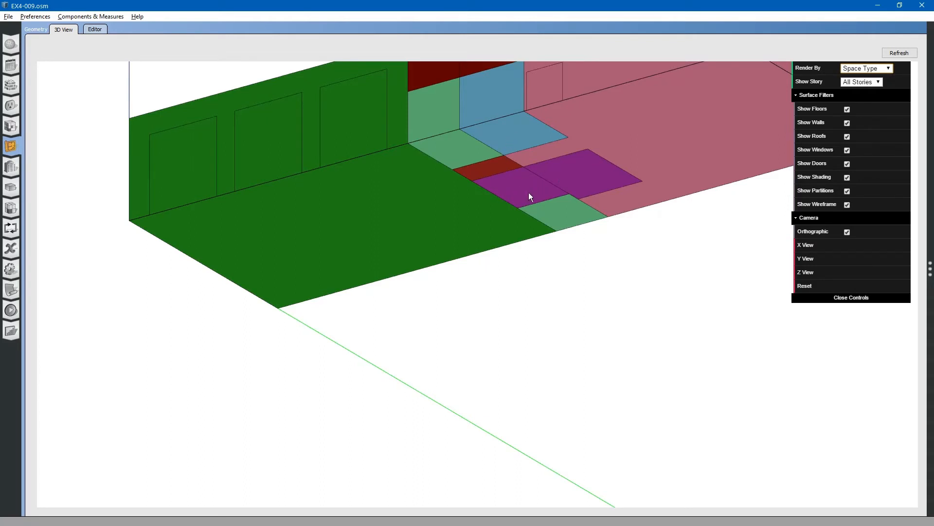
Render the model by Building Story
left_click_drag(612, 150, 596, 193)
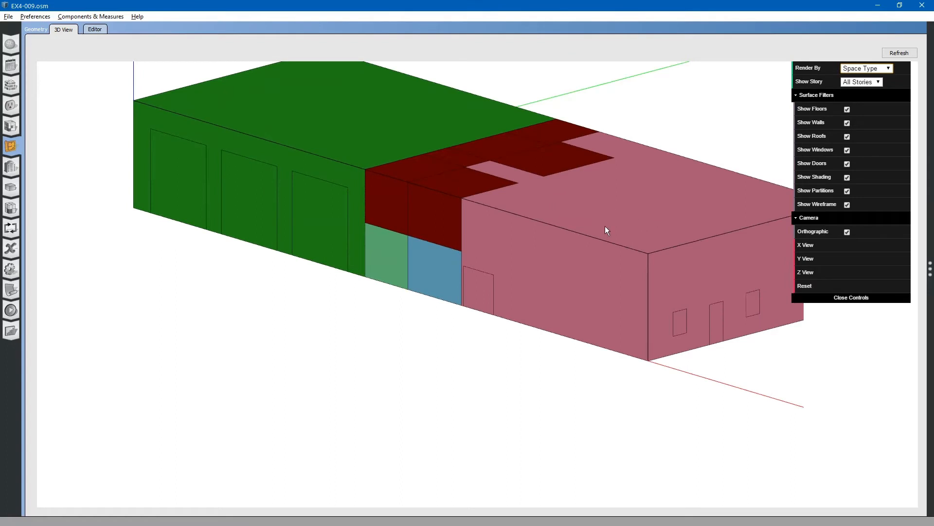
left_click_drag(606, 226, 486, 239)
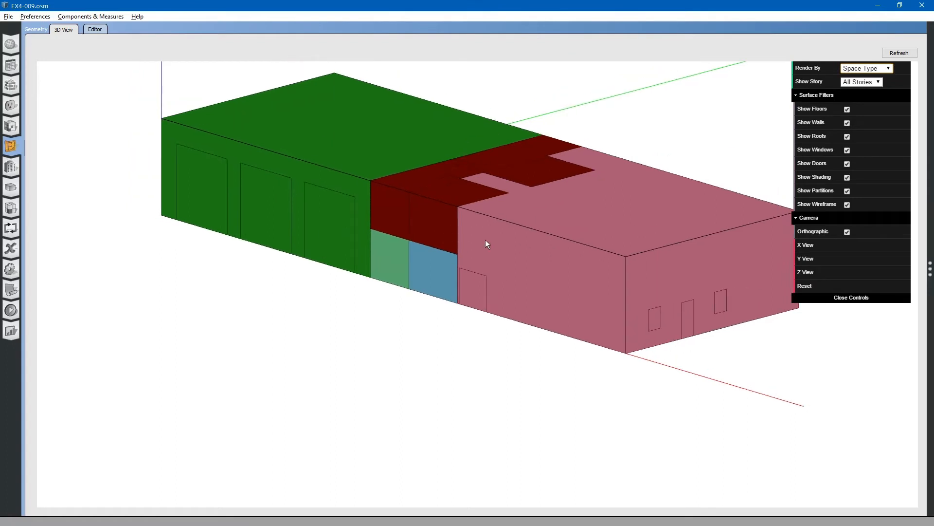
left_click(884, 67)
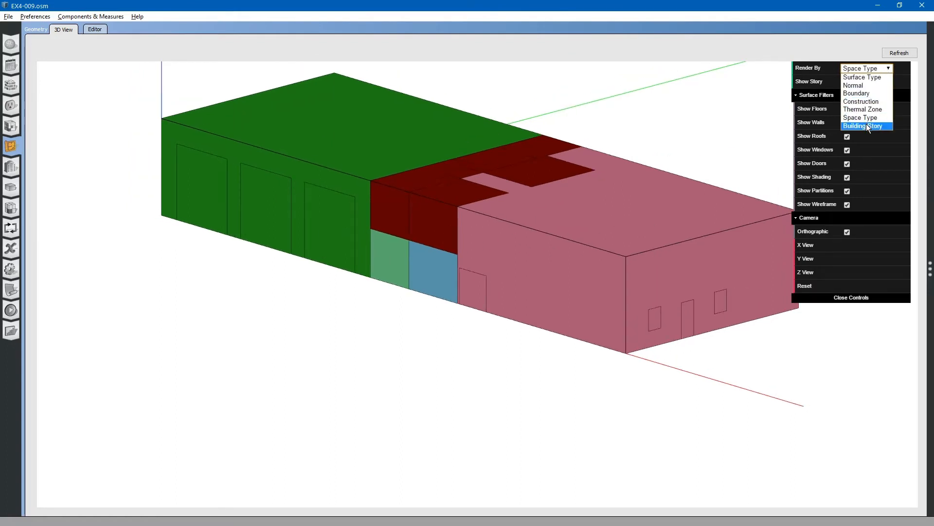
left_click(866, 126)
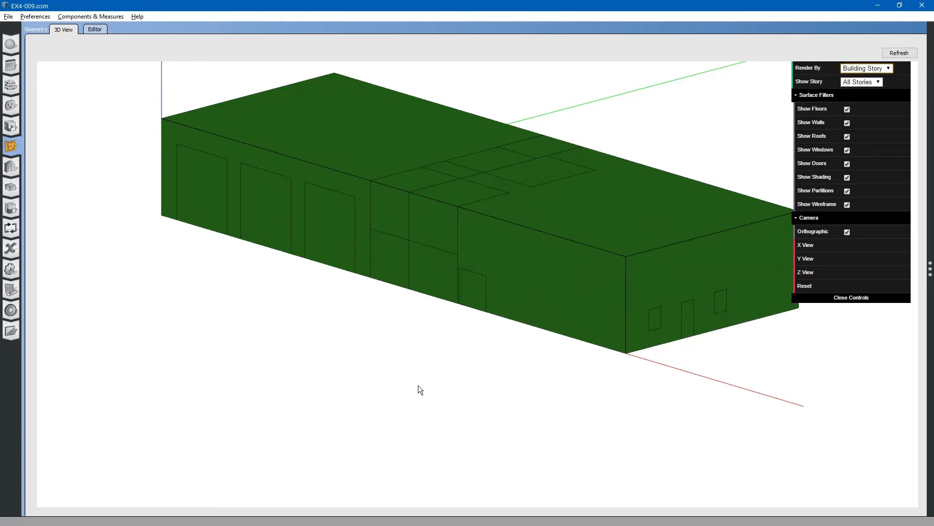
Hide the roofs to see inside the building story
scroll(419, 386, "down", 4)
left_click_drag(449, 221, 453, 236)
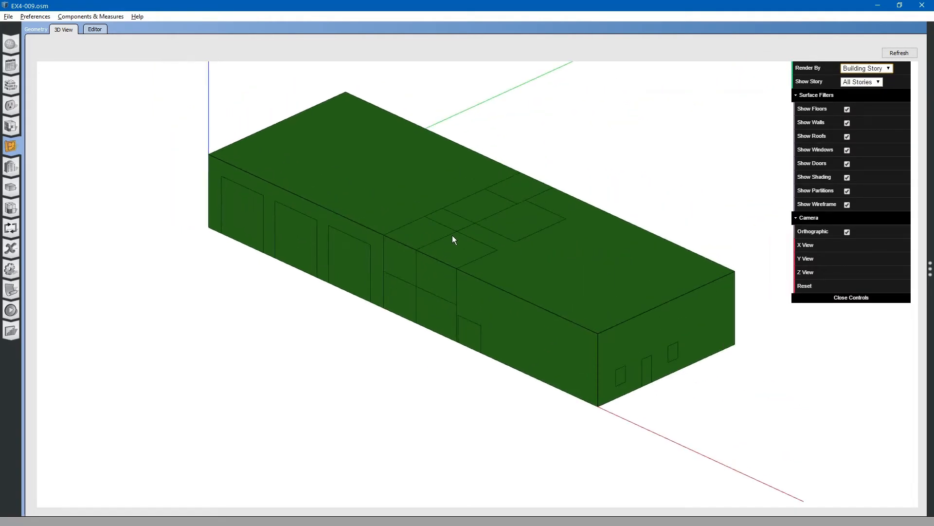
left_click_drag(492, 261, 523, 264)
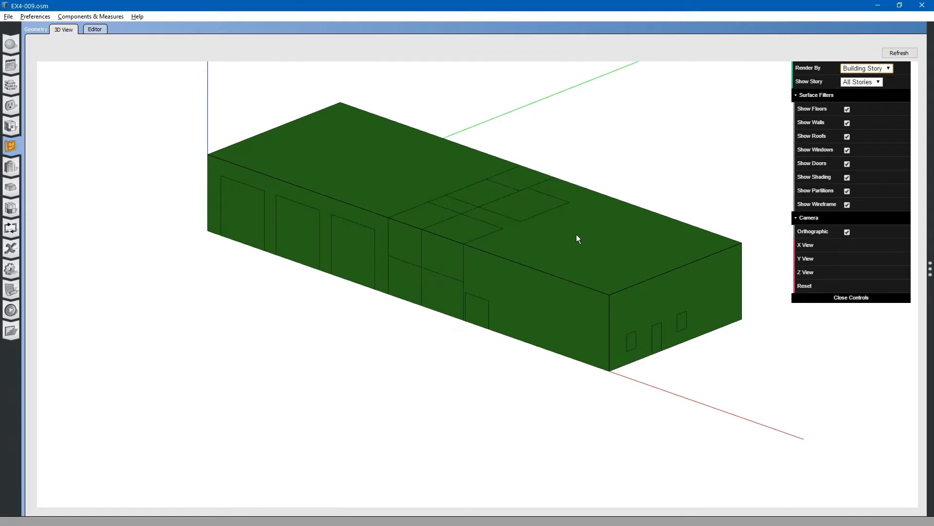
left_click_drag(628, 256, 647, 233)
left_click_drag(753, 171, 719, 162)
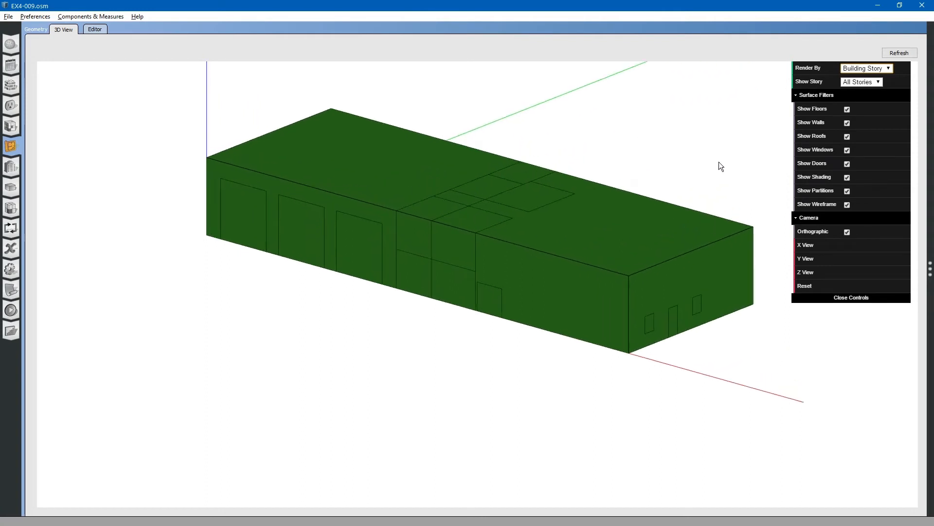
left_click(847, 138)
left_click_drag(568, 187, 568, 221)
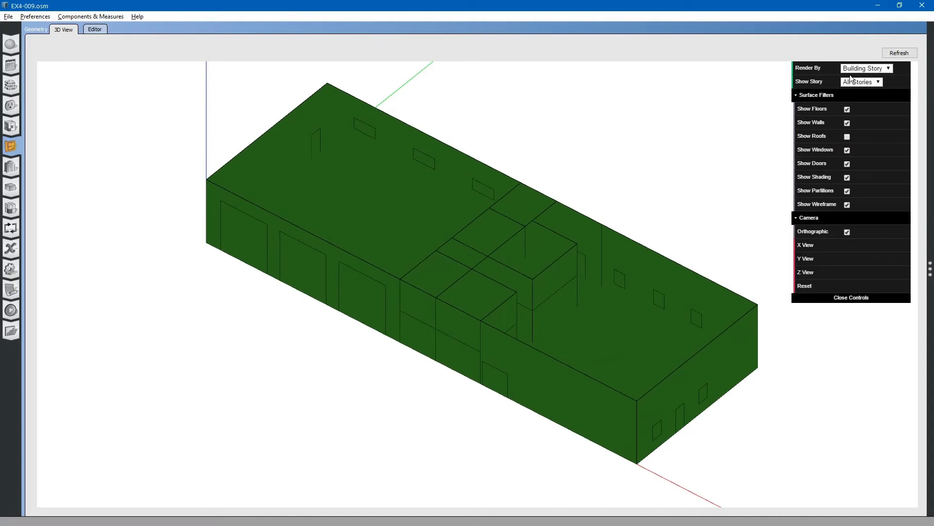
Render the model by Surface Type and hide the windows and doors
left_click(865, 68)
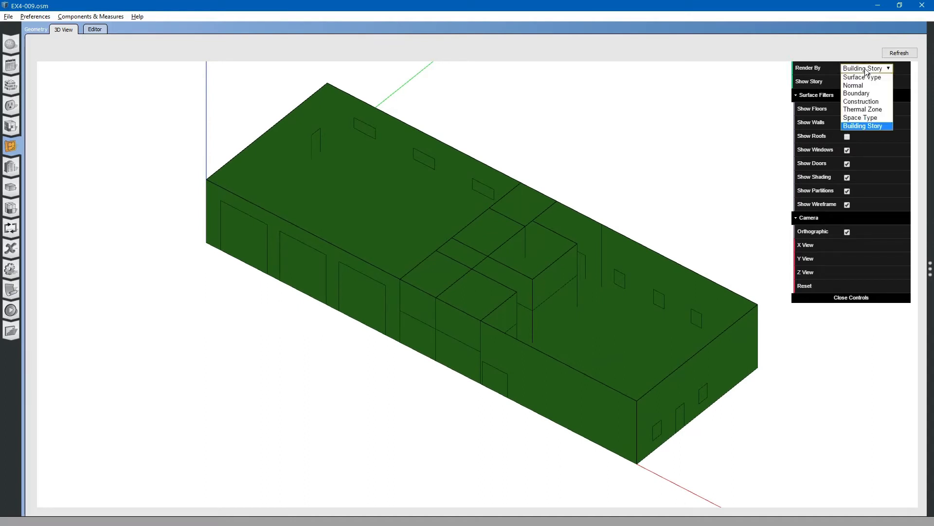
left_click(866, 77)
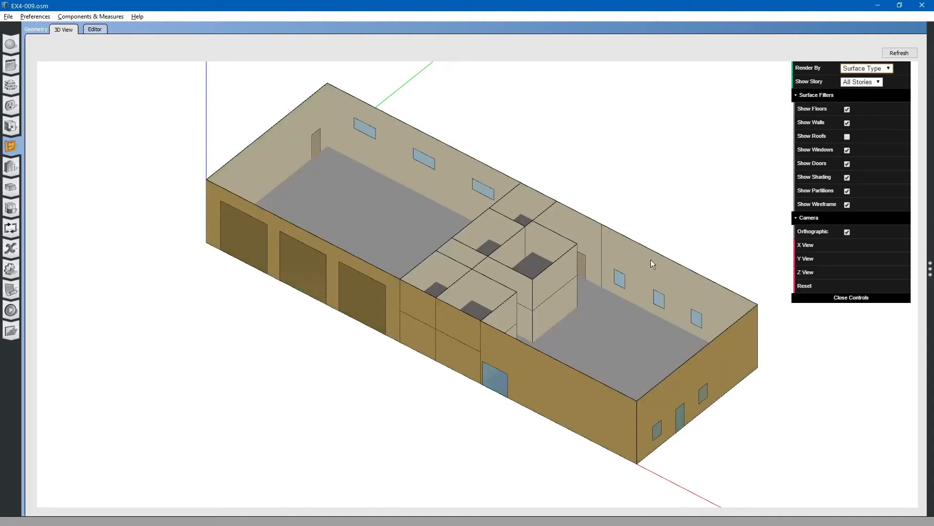
mouse_move(651, 259)
left_mouse_down()
mouse_move(528, 266)
mouse_move(478, 297)
mouse_move(577, 259)
mouse_move(612, 258)
left_mouse_up()
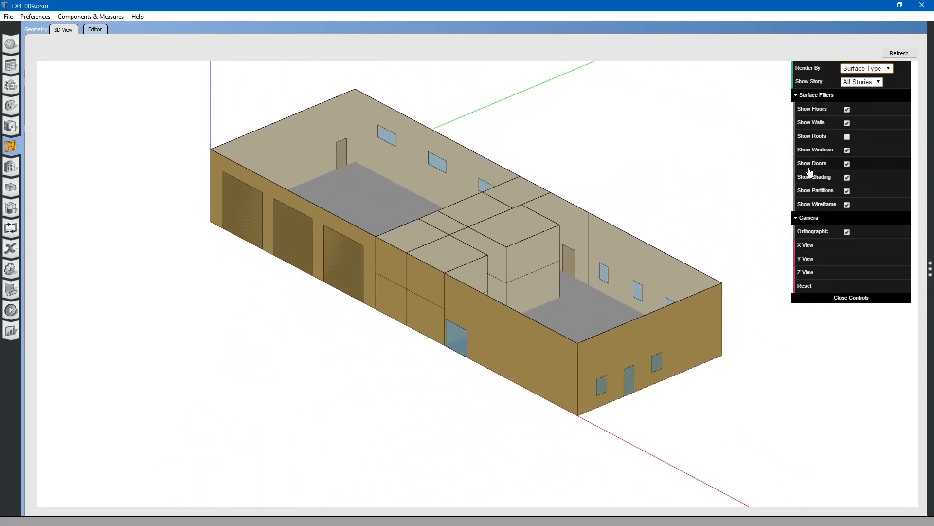
left_click(847, 151)
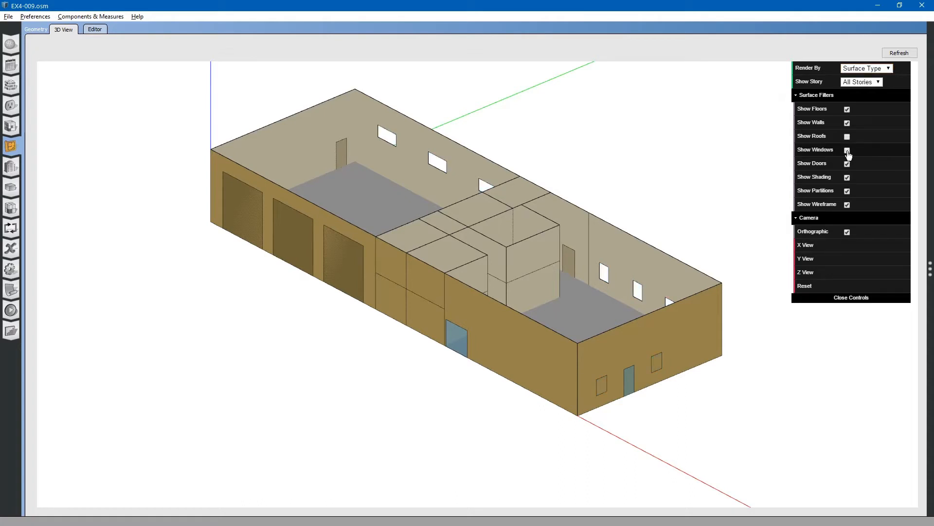
left_click(847, 164)
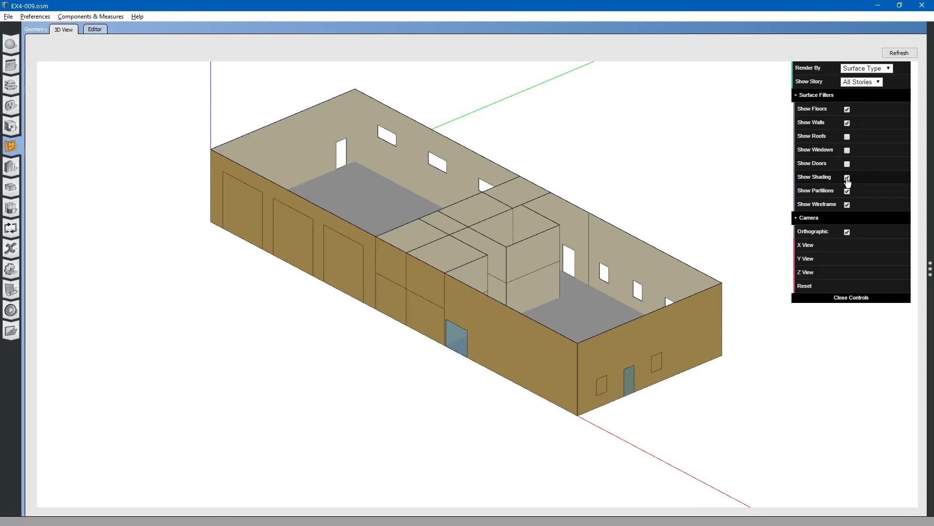
Turn the roof, window, door and shading surface filters back on
left_click(848, 137)
left_click(848, 150)
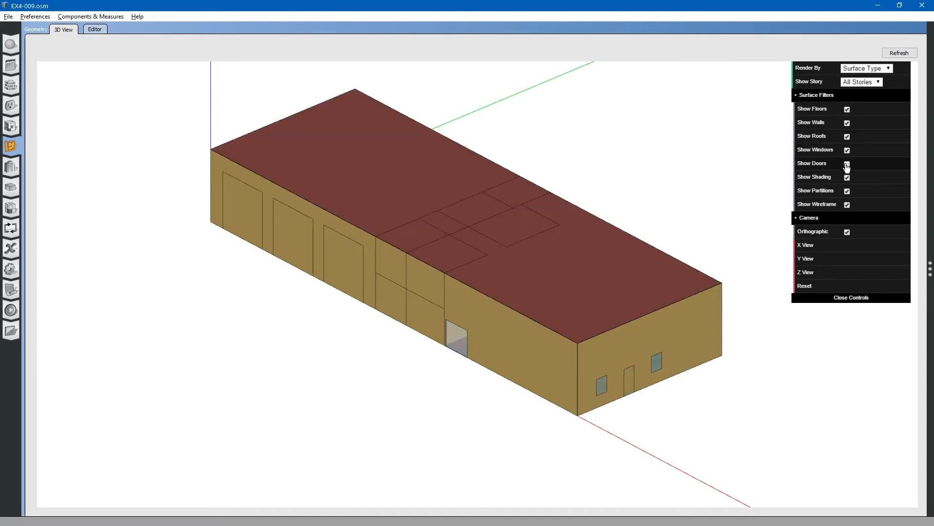
left_click(848, 164)
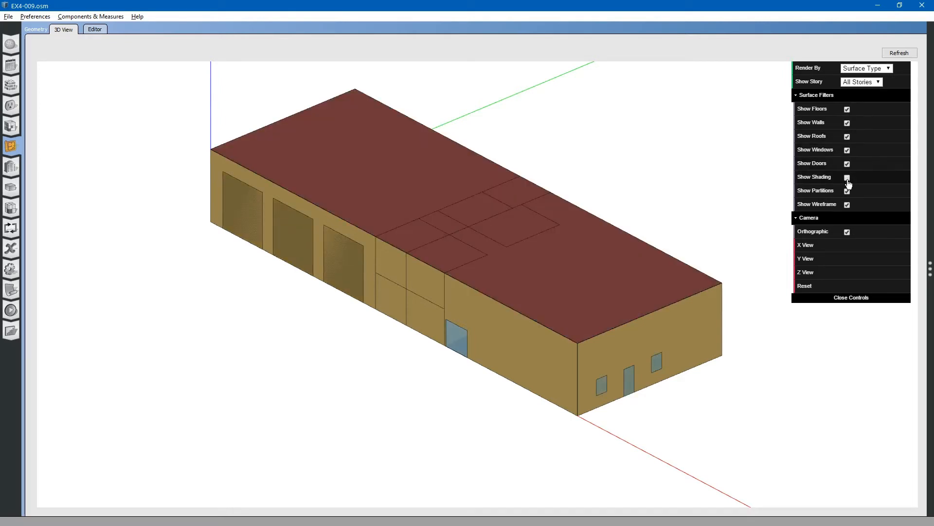
left_click(848, 178)
mouse_move(649, 293)
left_mouse_down()
mouse_move(583, 276)
mouse_move(510, 285)
mouse_move(666, 287)
left_mouse_up()
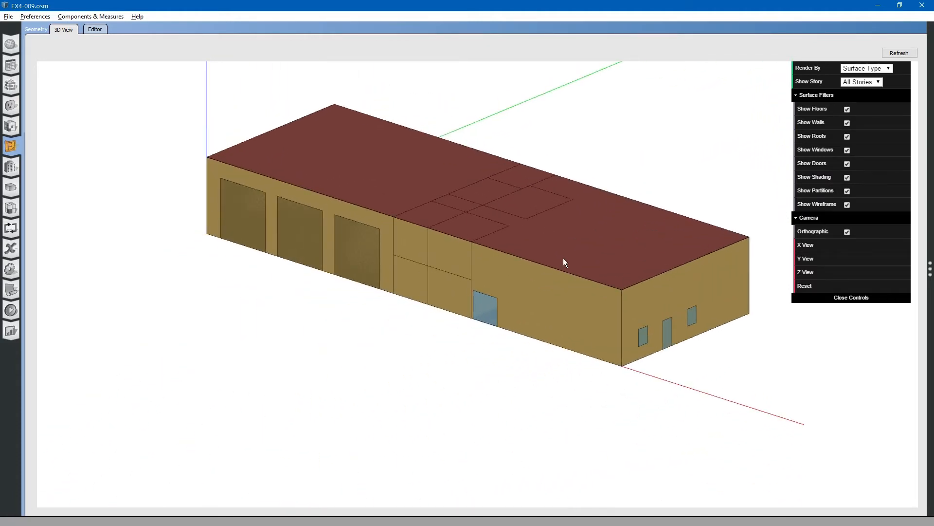
left_click_drag(562, 257, 564, 268)
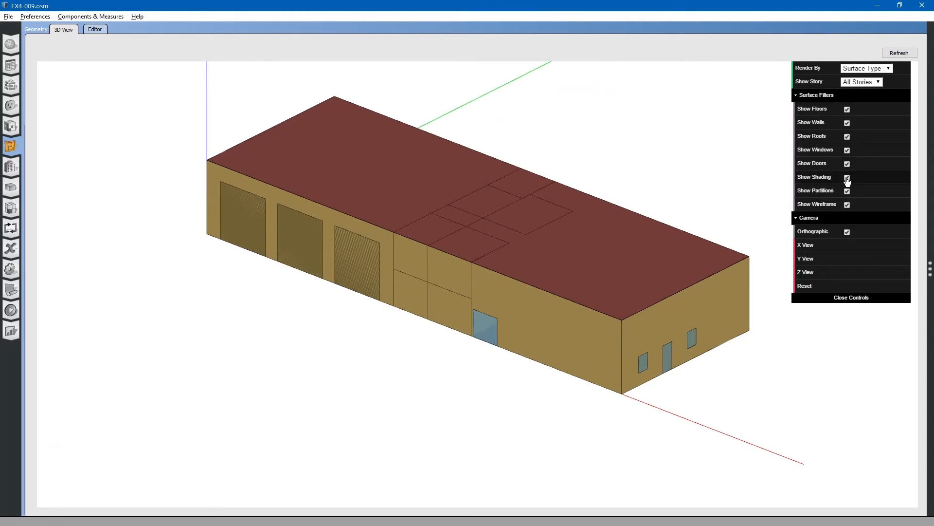
left_click_drag(577, 219, 584, 227)
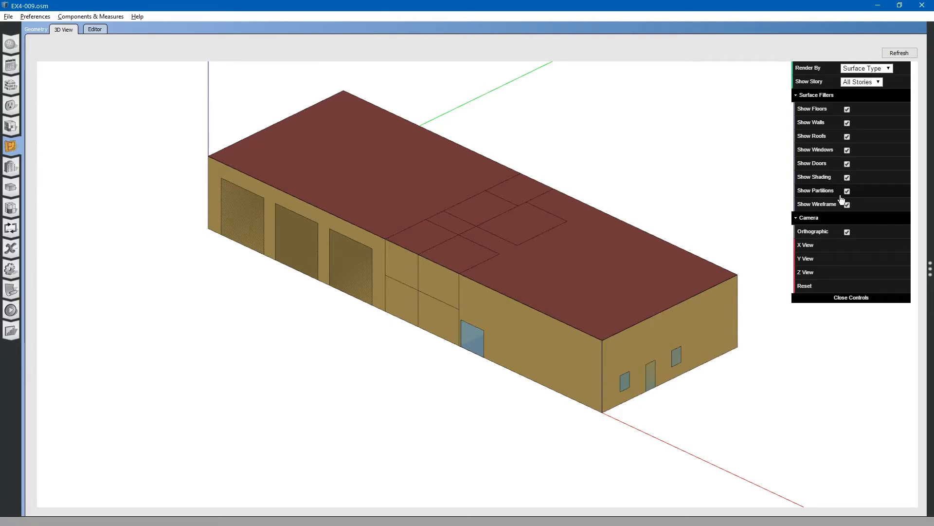
Hide the roofs to inspect the interior surfaces, then show them again
left_click(847, 138)
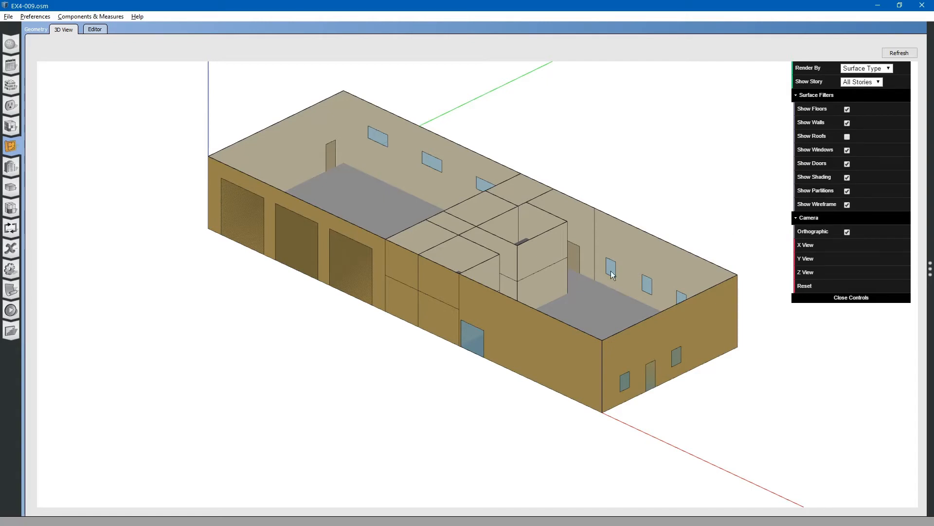
left_click_drag(611, 271, 593, 301)
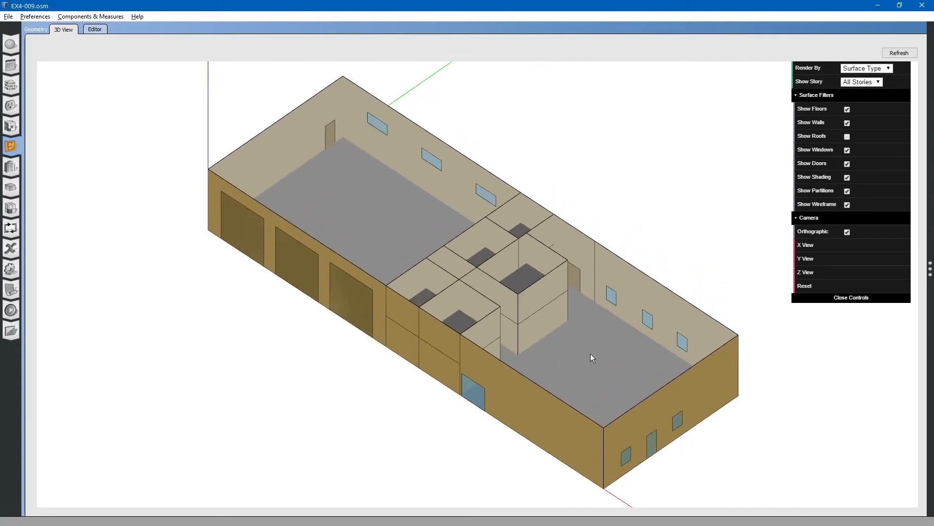
scroll(590, 353, "up", 3)
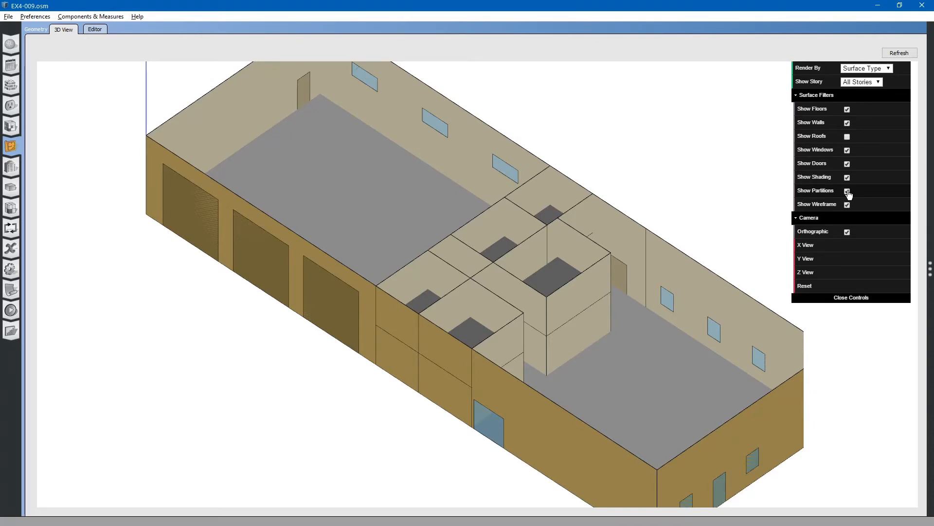
left_click(848, 137)
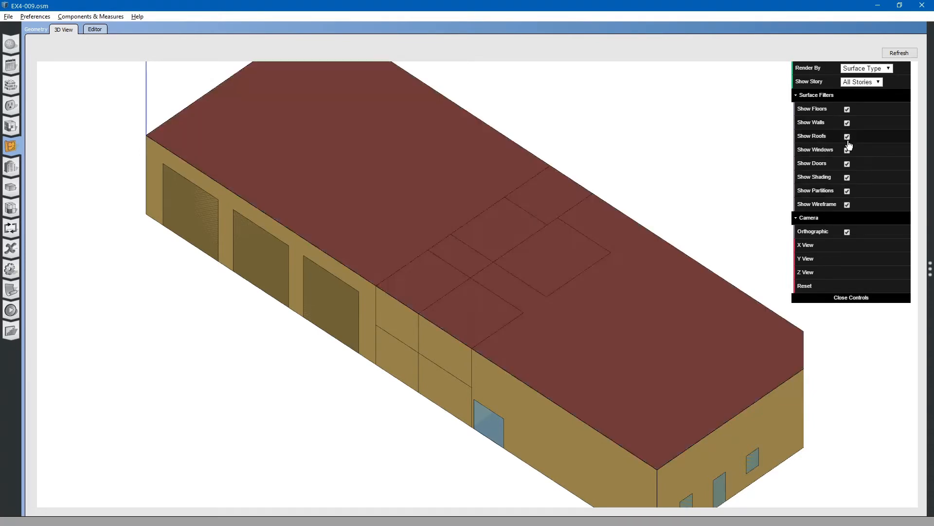
Switch the wireframe display off and back on to compare the rendering
left_click(847, 205)
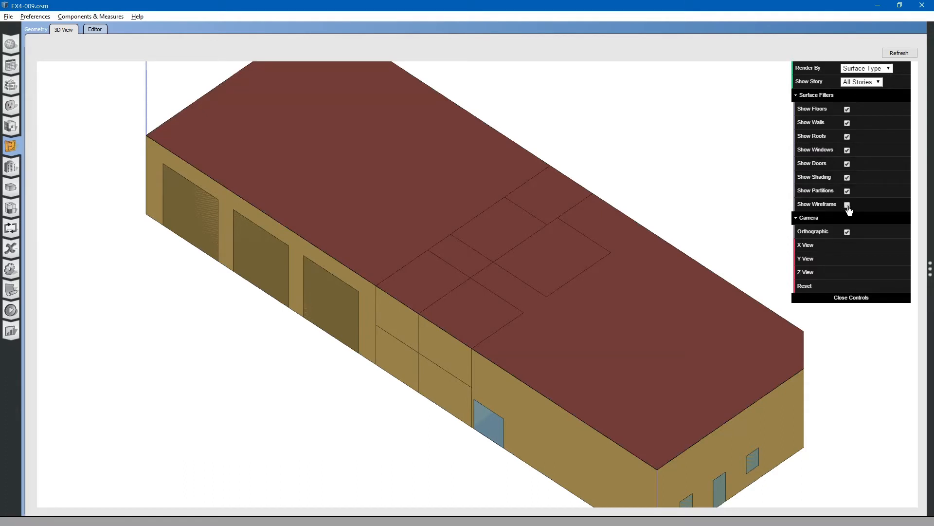
scroll(631, 275, "down", 2)
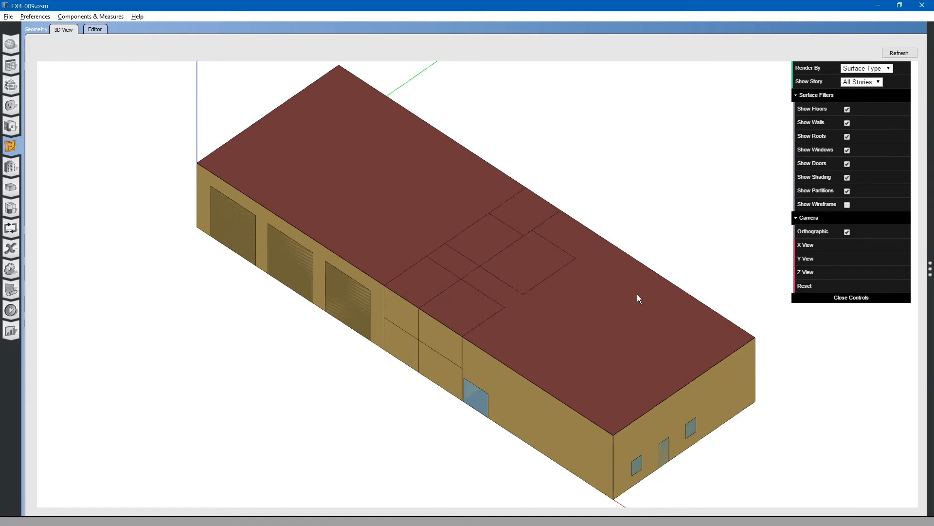
left_click_drag(633, 337, 638, 315)
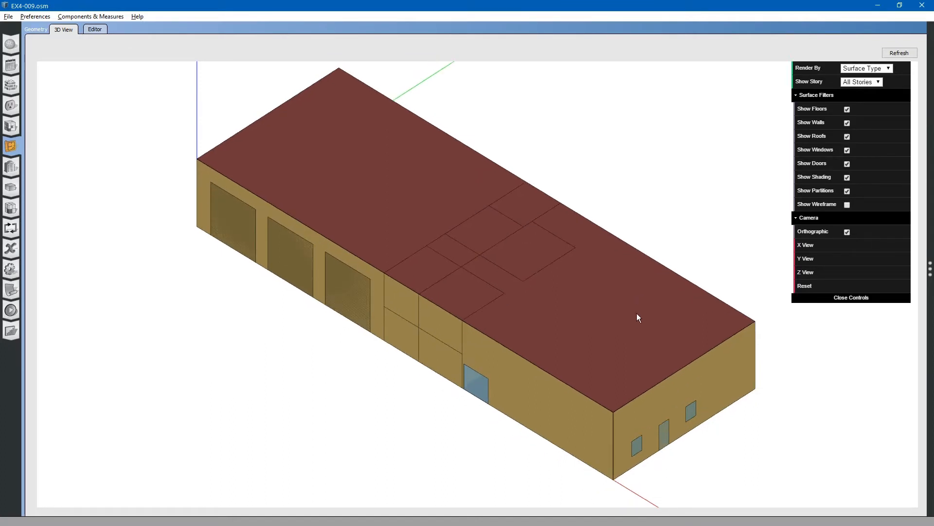
left_click(848, 205)
left_click_drag(653, 296, 625, 305)
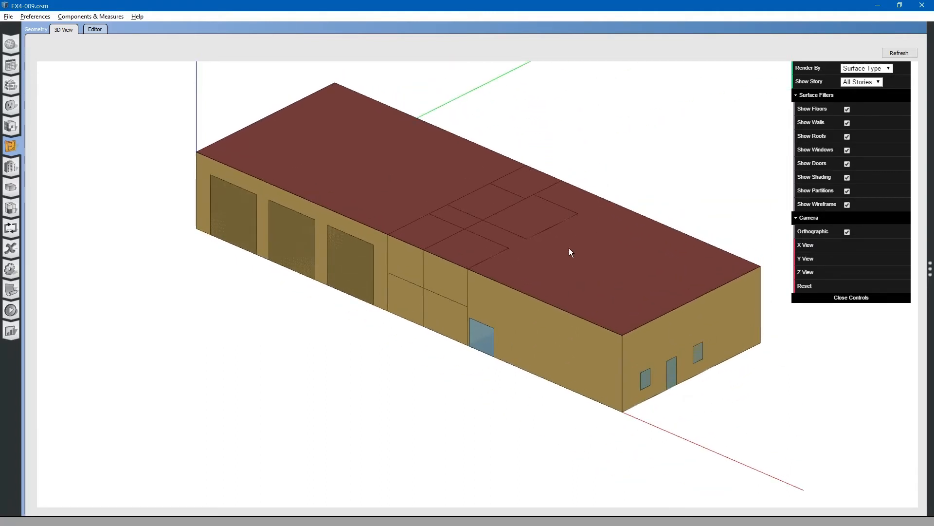
Open the floorplan editor and delete space 105/106 together with the 105/106 Plenum
left_click(94, 30)
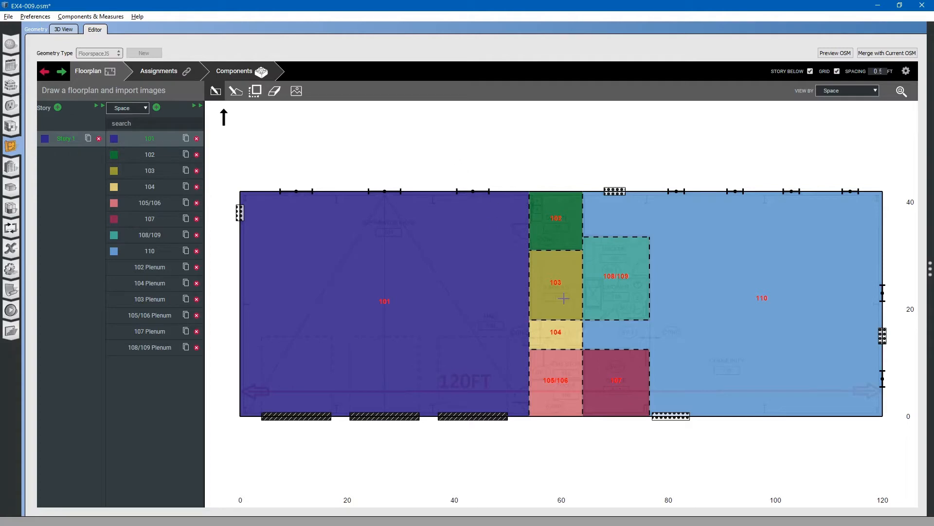
scroll(554, 406, "up", 5)
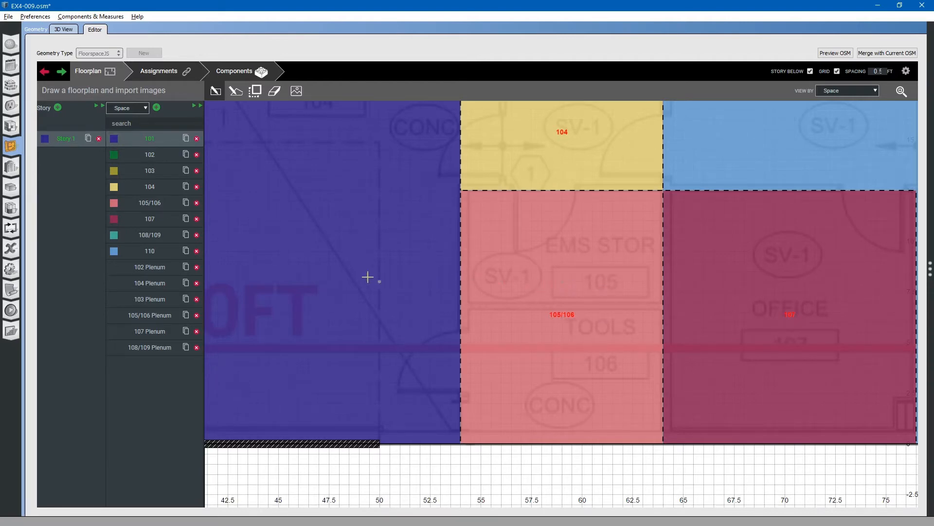
left_click(197, 204)
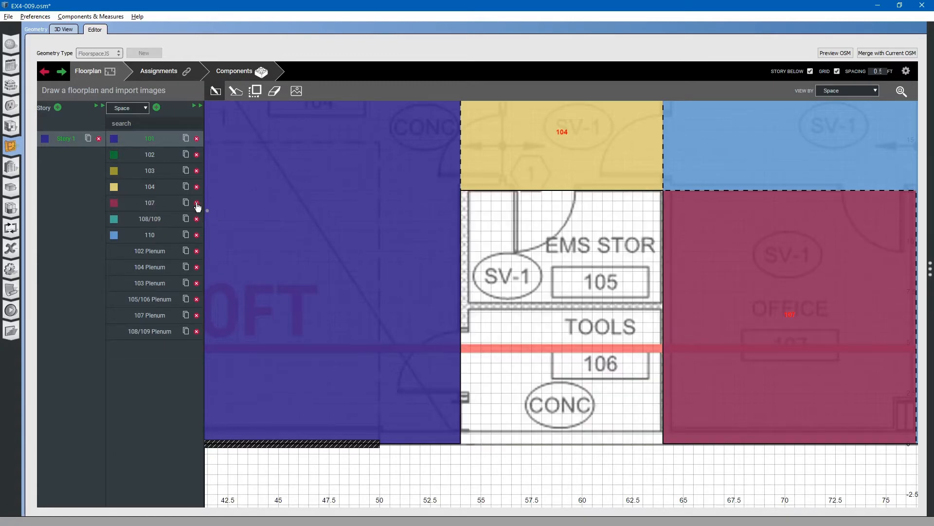
left_click(197, 300)
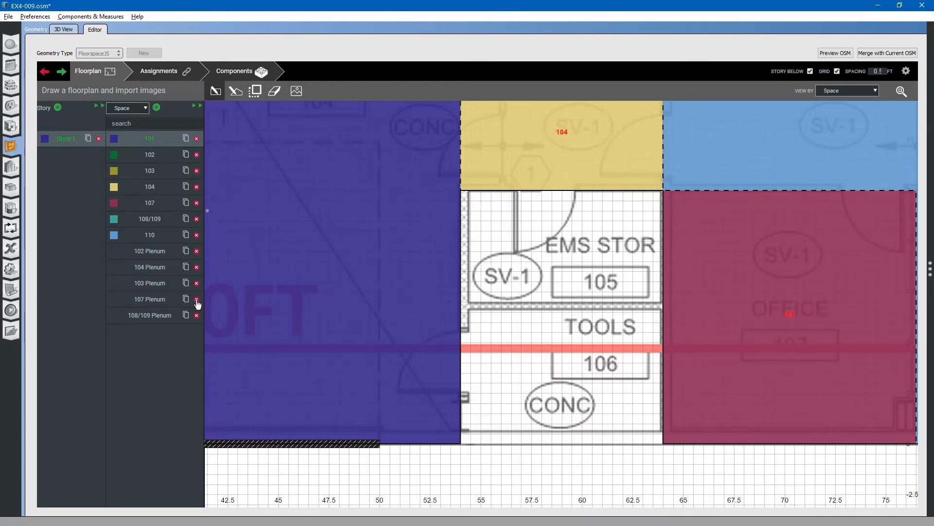
Add a new space and draw its polygon over room 105, about 10 ft wide and 5.5 ft deep
left_click(217, 95)
left_click(157, 108)
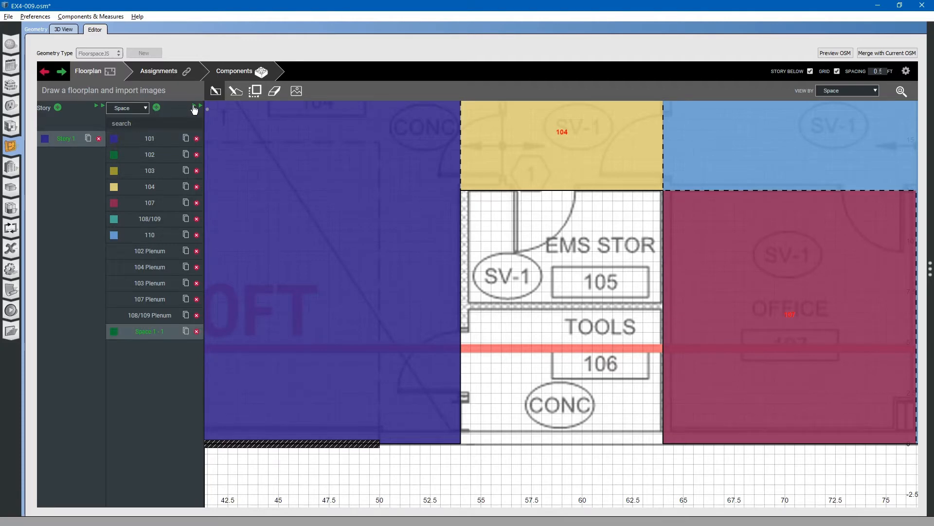
left_click(234, 92)
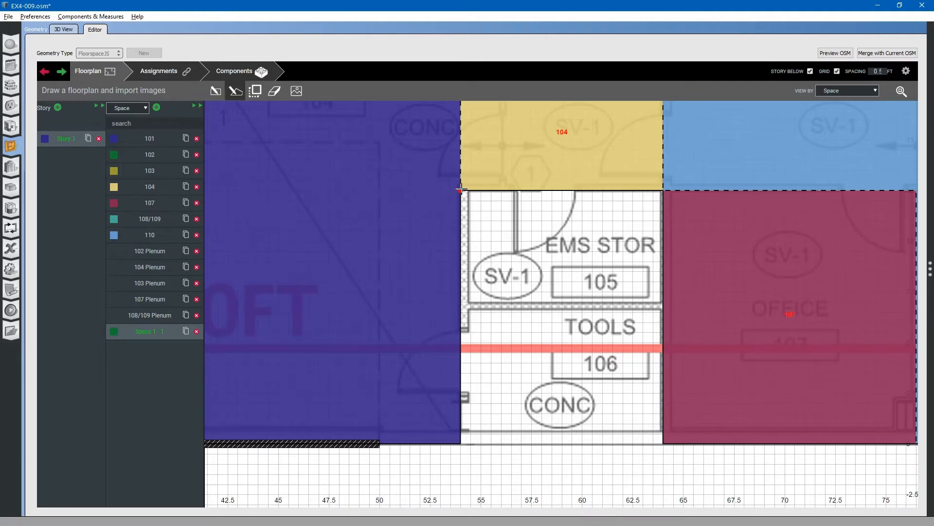
left_click(461, 190)
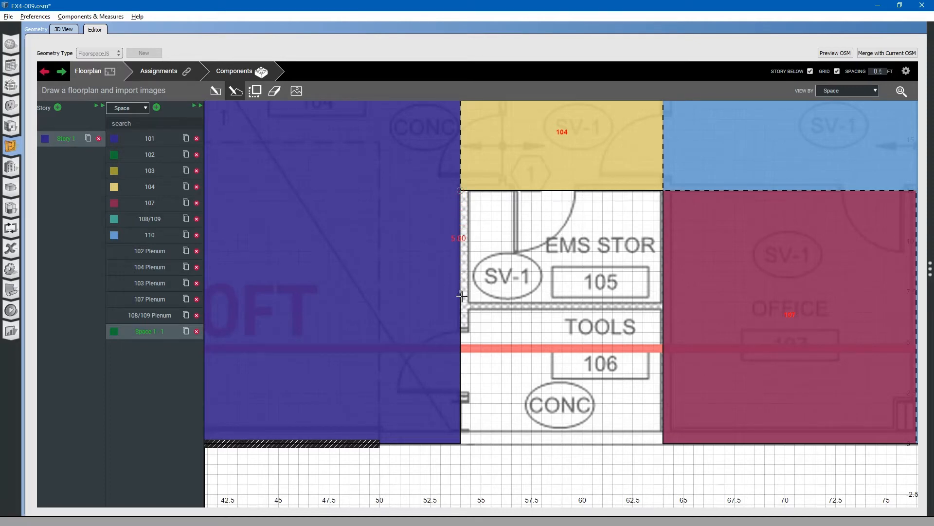
left_click(461, 306)
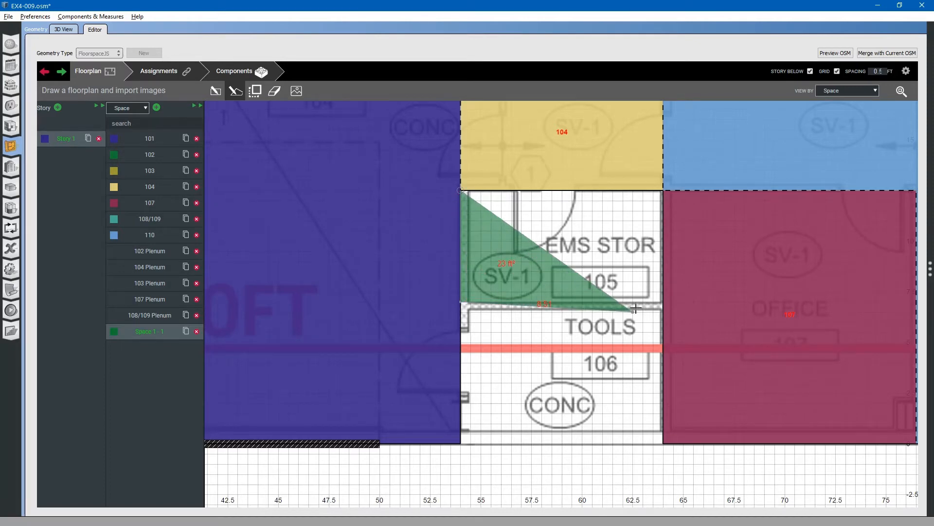
left_click(664, 304)
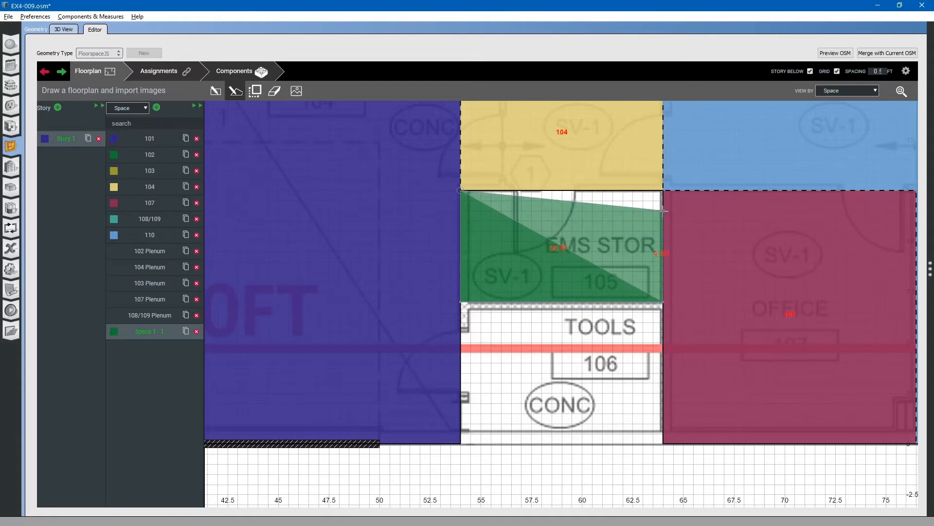
left_click(663, 190)
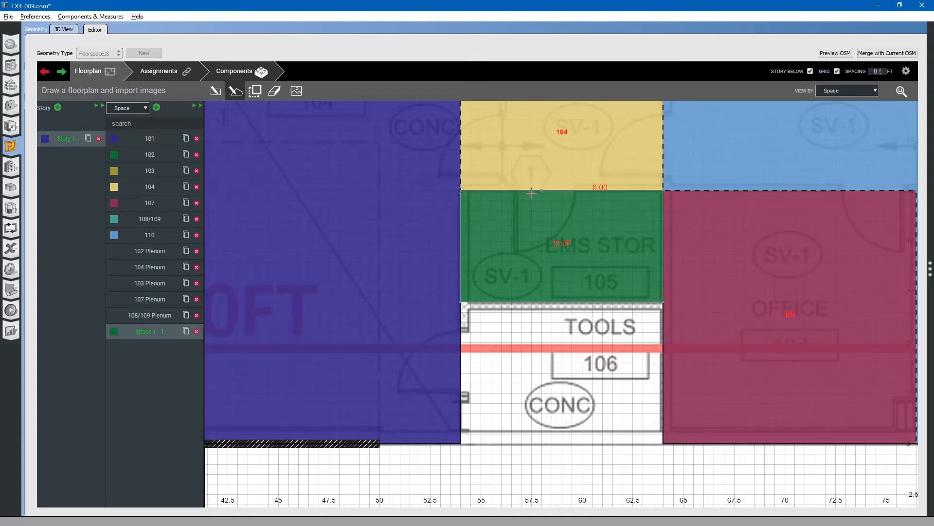
left_click(461, 189)
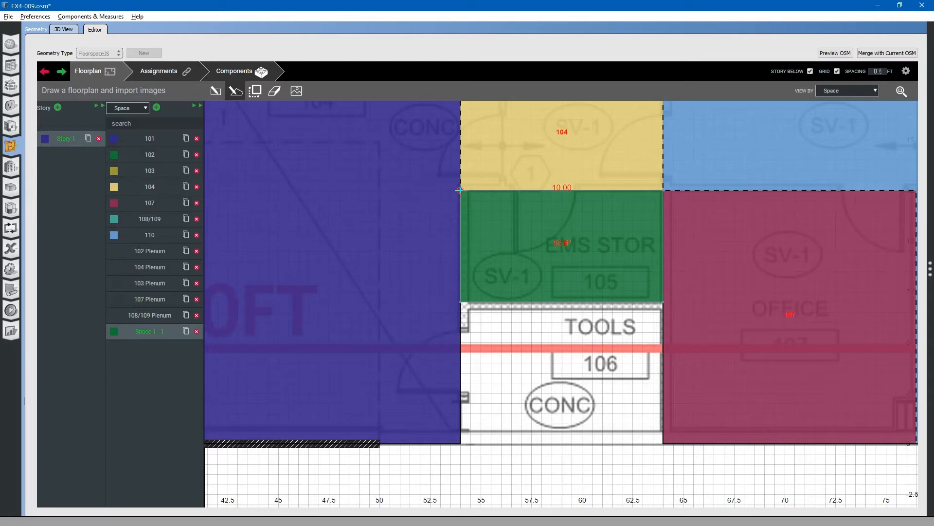
left_click(460, 190)
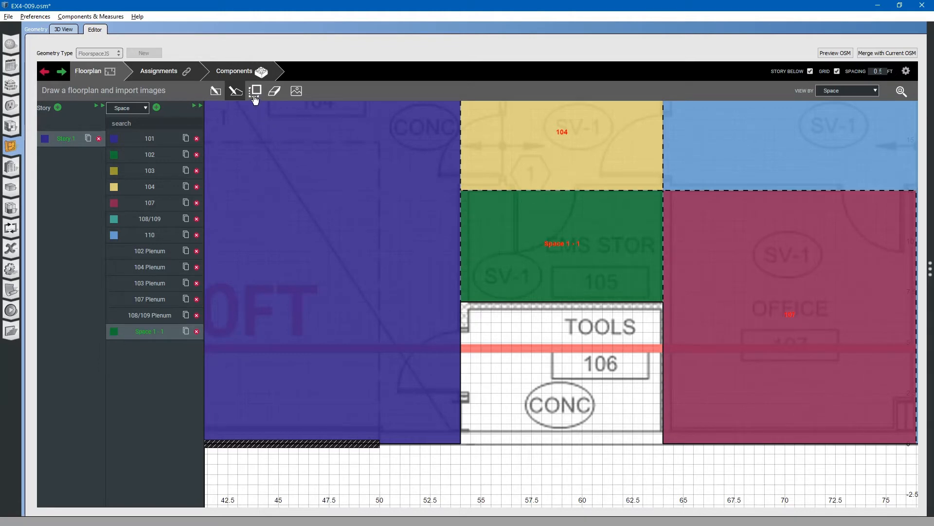
left_click(215, 92)
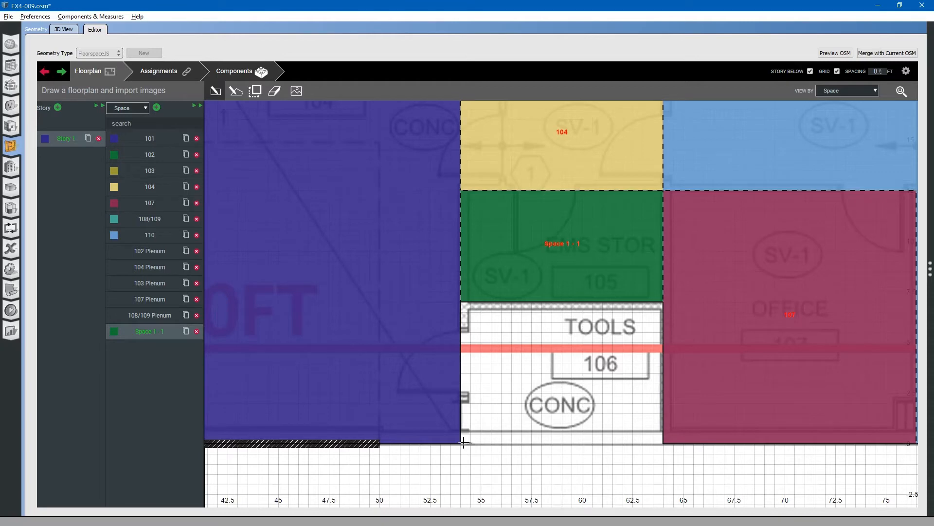
left_click_drag(461, 444, 660, 301)
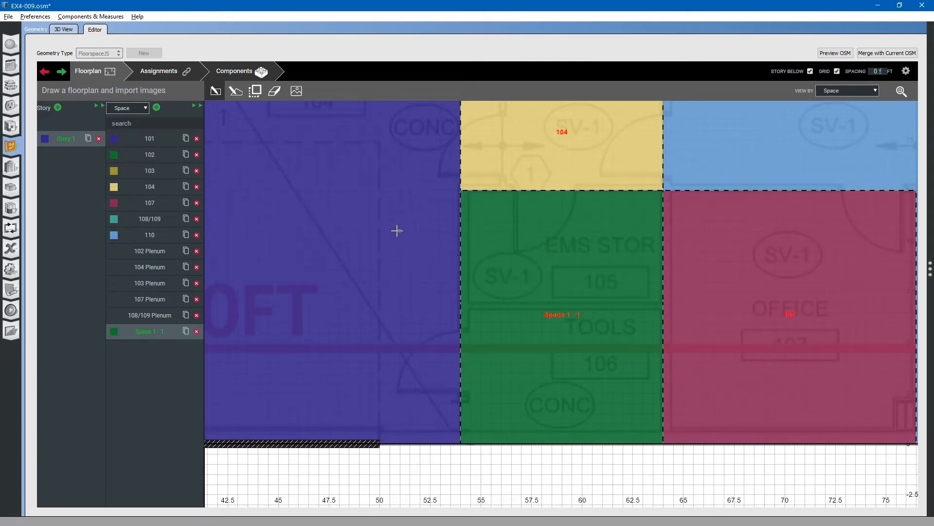
left_click(44, 73)
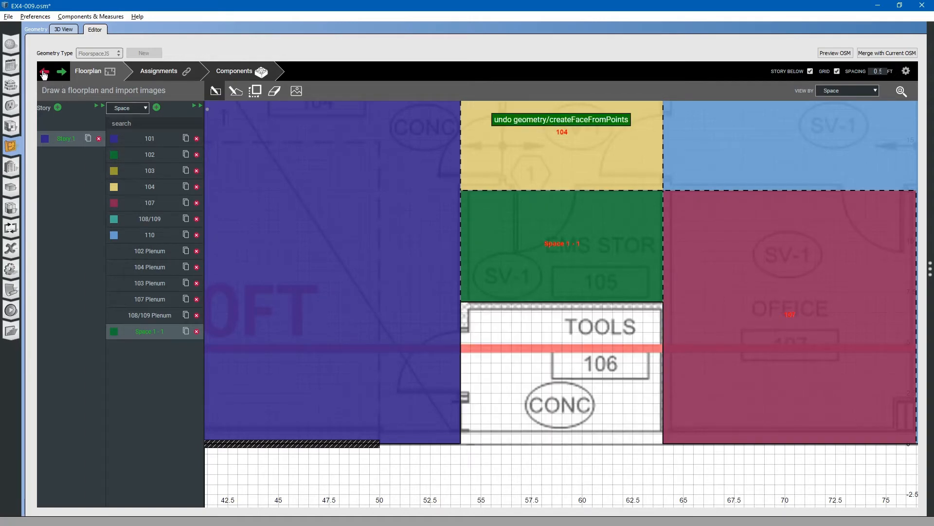
Add a second new space and draw a 10 by 7 ft rectangle over room 106
left_click(156, 107)
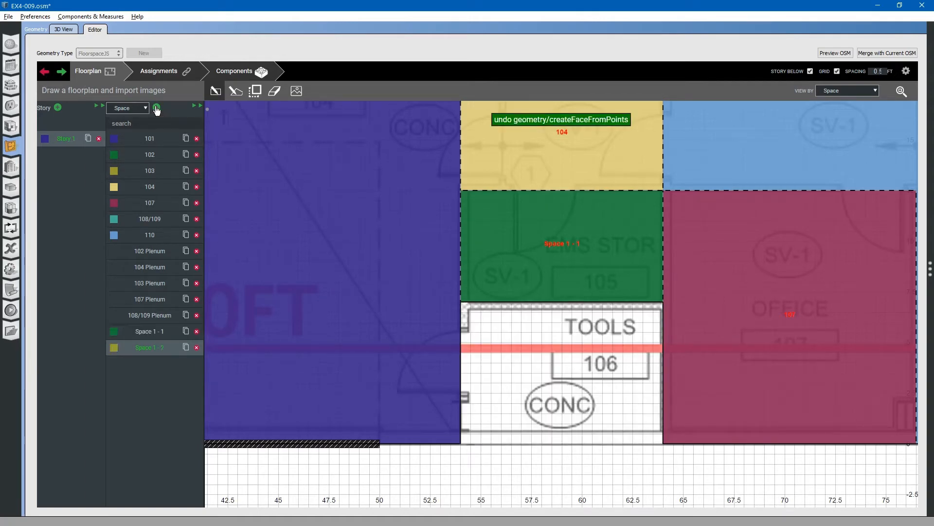
left_click(216, 93)
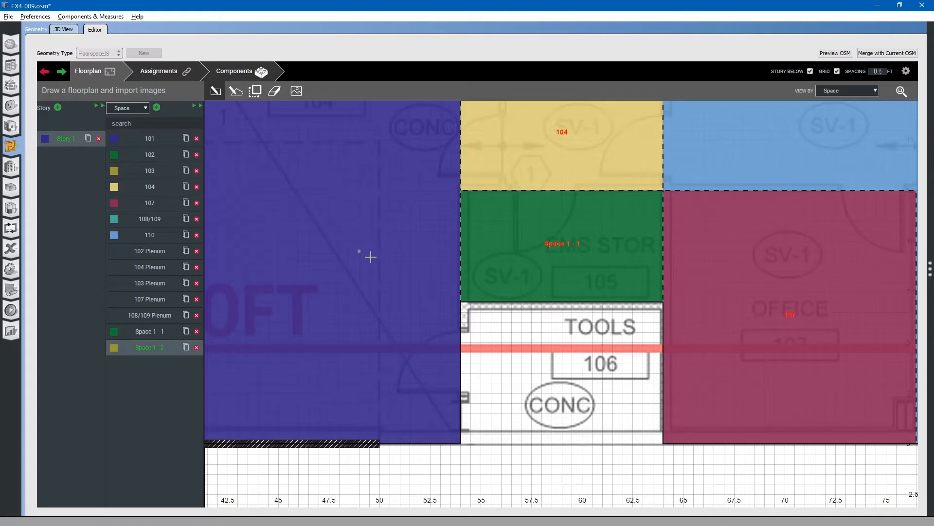
left_click(460, 303)
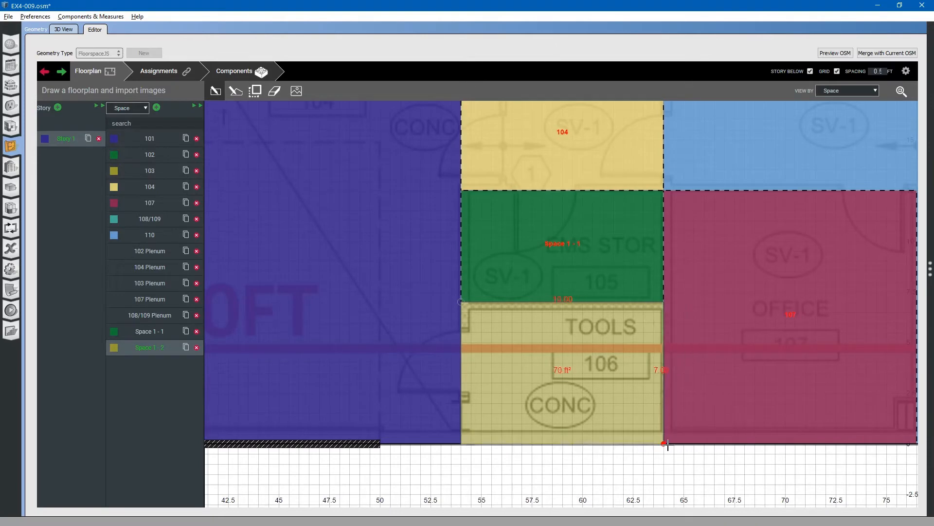
left_click(664, 444)
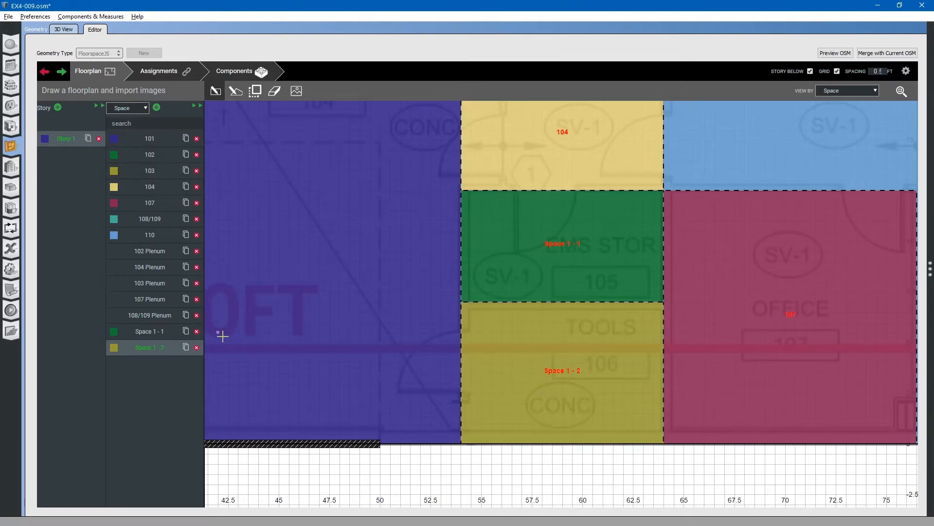
Expand the space properties table in the floorplan editor
left_click(197, 108)
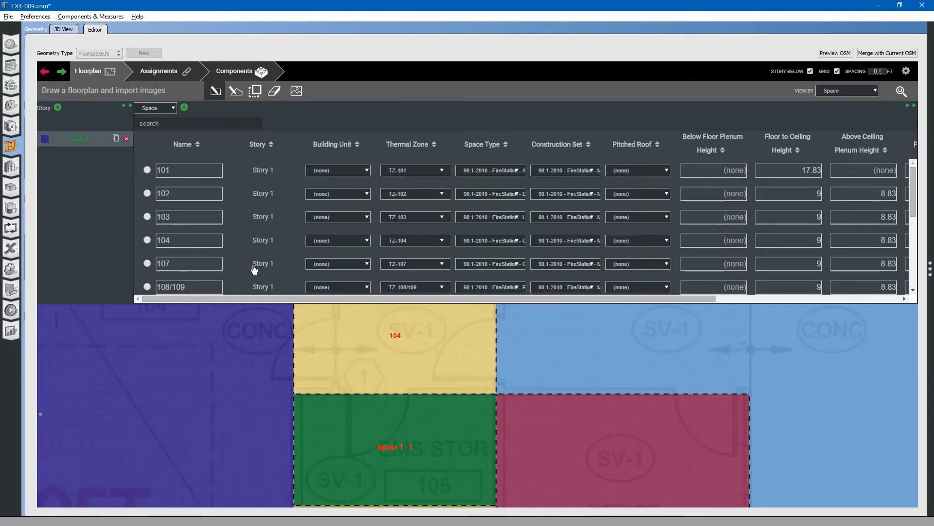
left_click(224, 302)
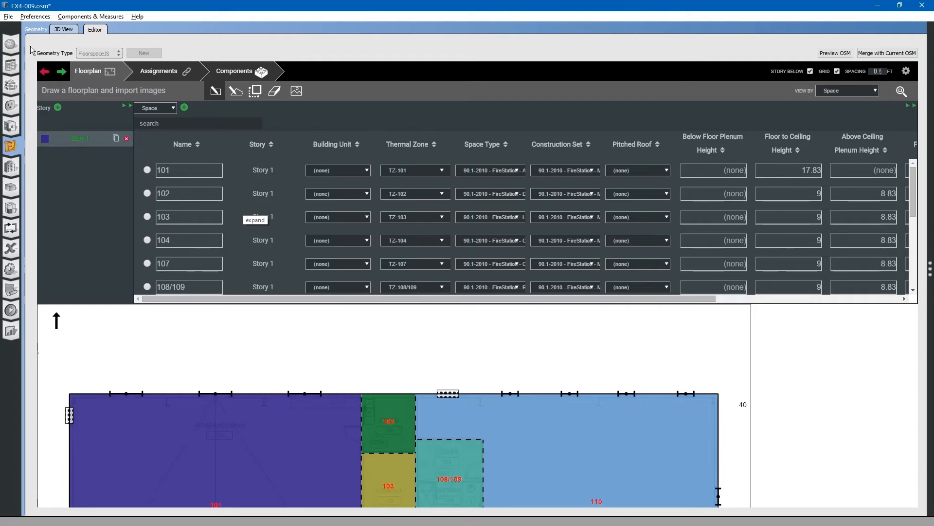
Reopen the EX4-009.osm model file from the OS Example4 folder
left_click(8, 18)
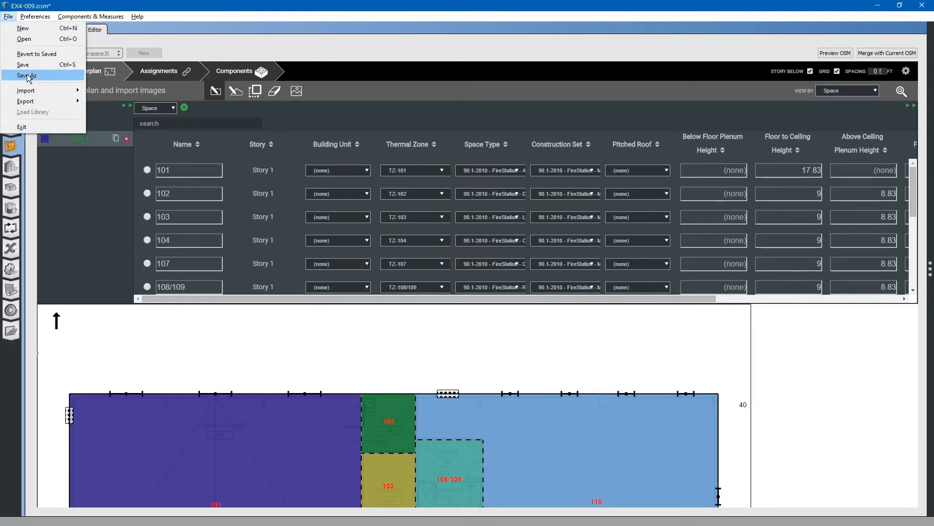
left_click(28, 43)
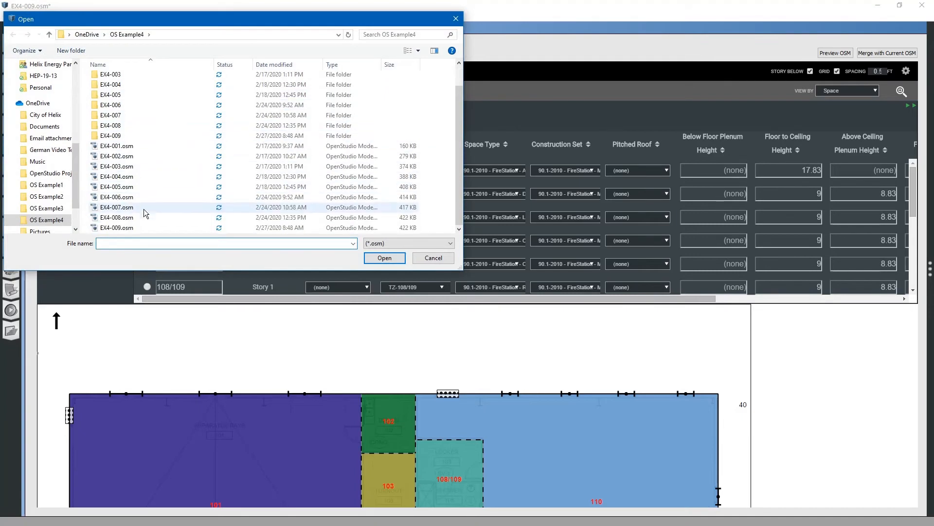
left_click(120, 227)
left_click(385, 258)
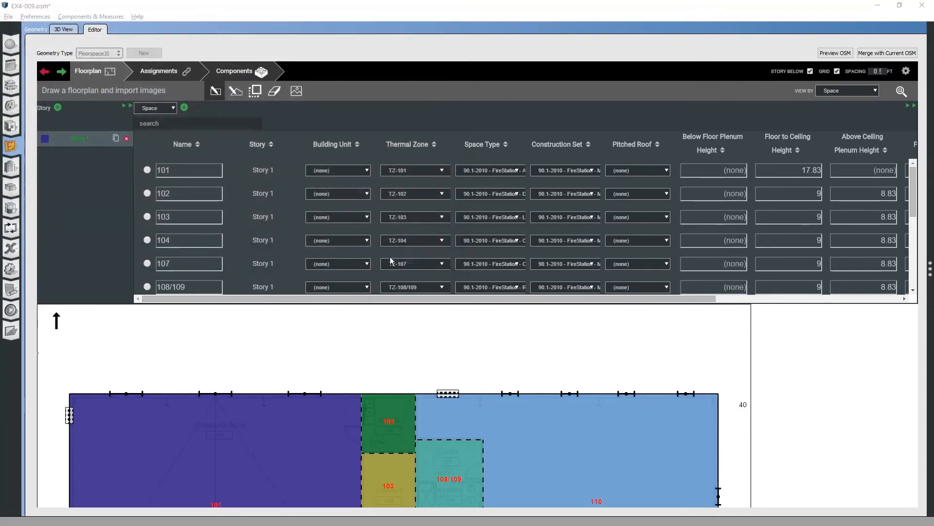
left_click(468, 284)
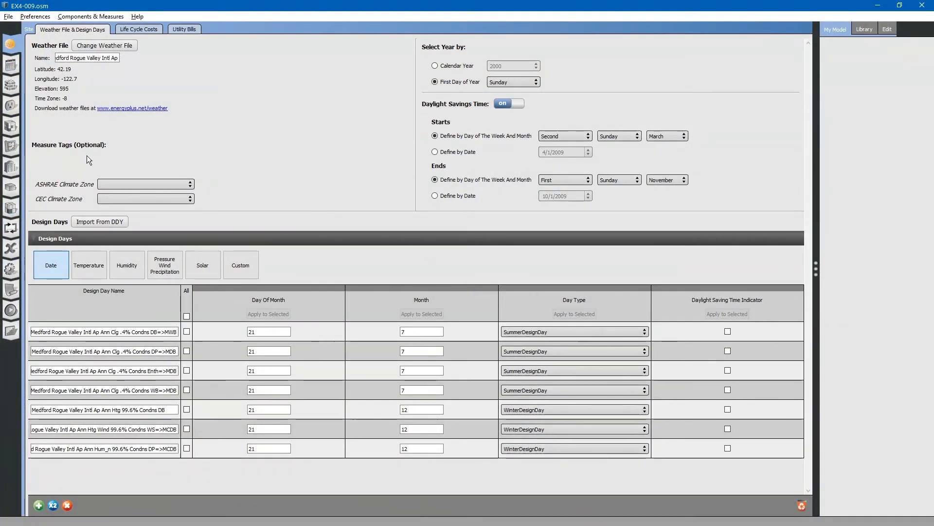
Switch to the Geometry 3D view and save the model
left_click(11, 148)
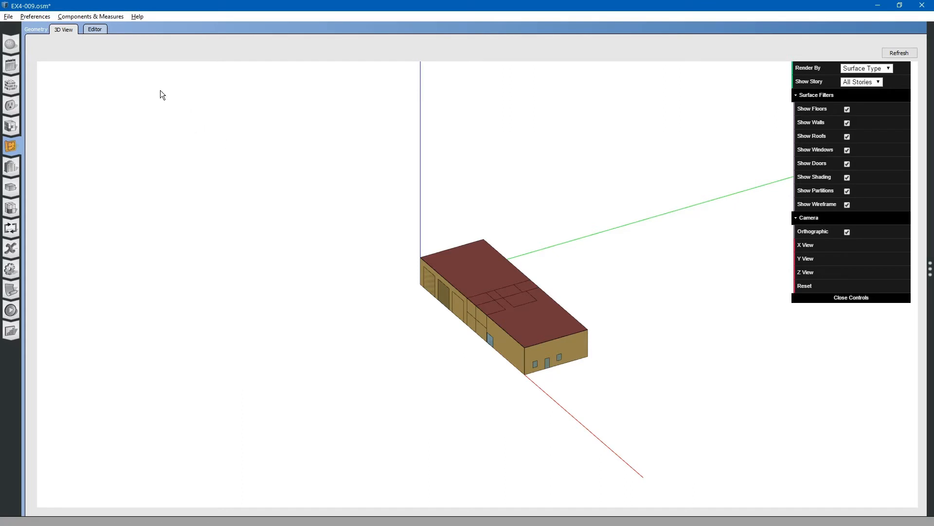
left_click(9, 16)
left_click(24, 65)
Open floorplan.json from the EX4-009 model folder in Notepad
key("alt+Tab")
key("alt+Tab")
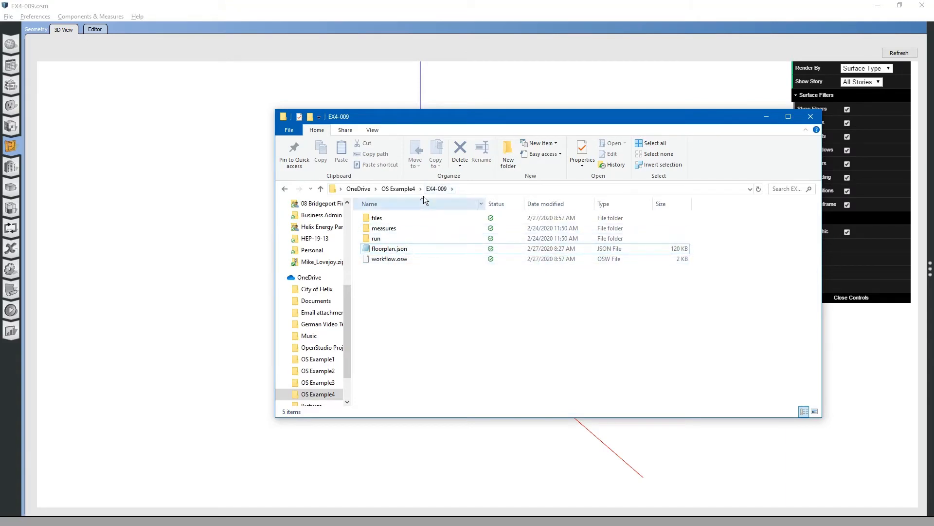
left_click(407, 189)
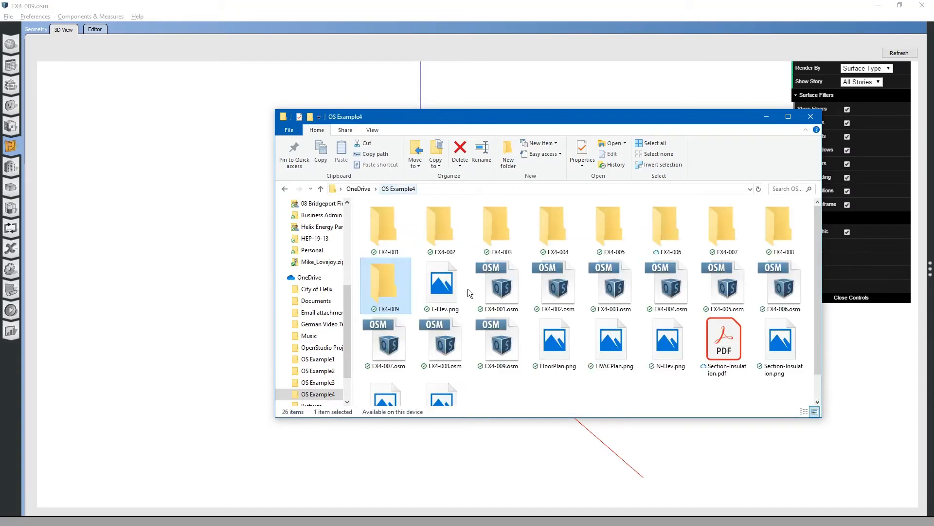
scroll(493, 350, "down", 1)
scroll(492, 350, "up", 1)
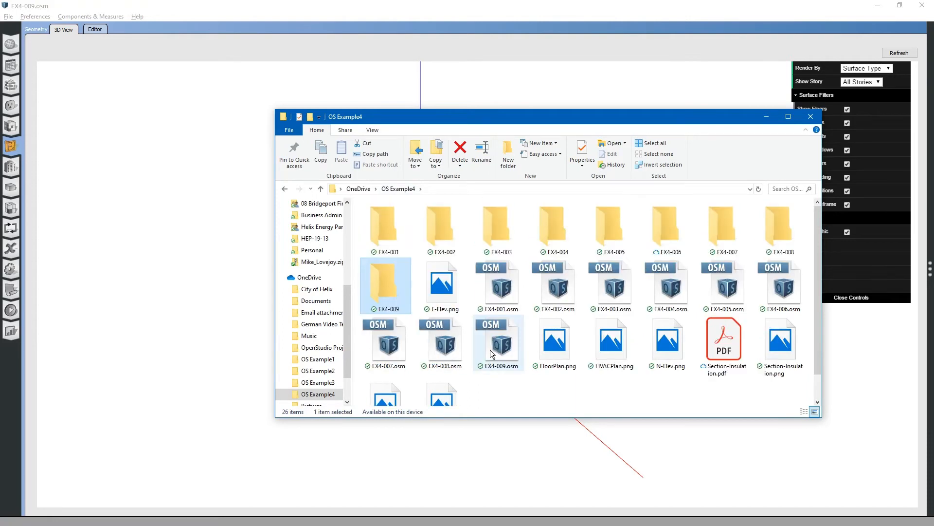
double_click(386, 283)
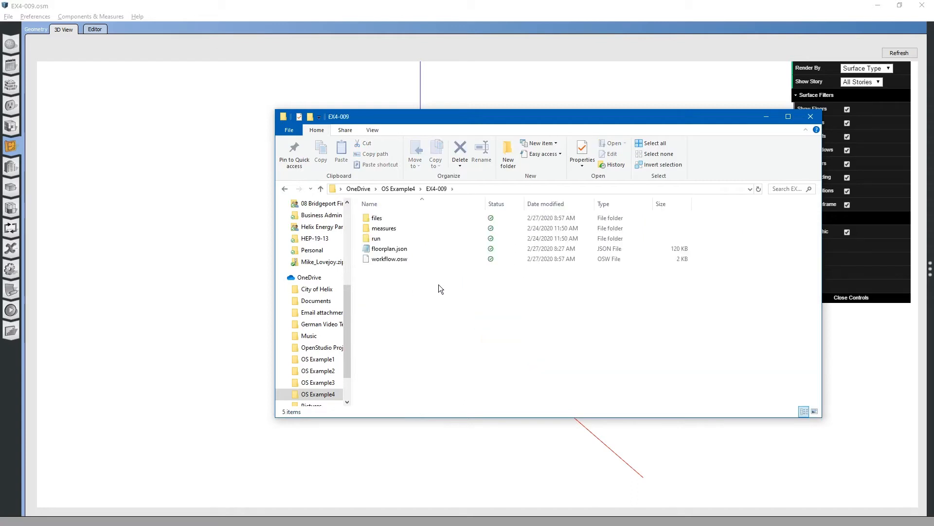
double_click(384, 250)
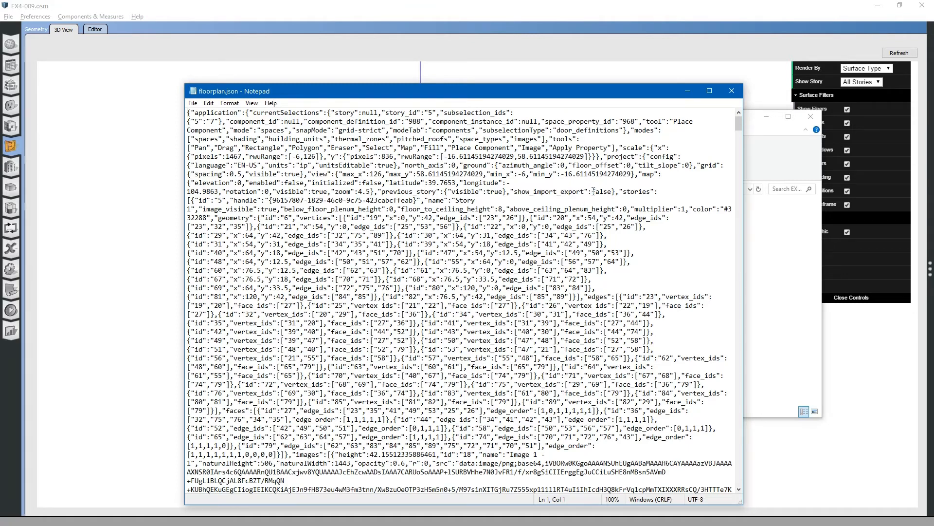
Set show_import_export to true in floorplan.json, save the file and close Notepad
left_click_drag(515, 193, 585, 194)
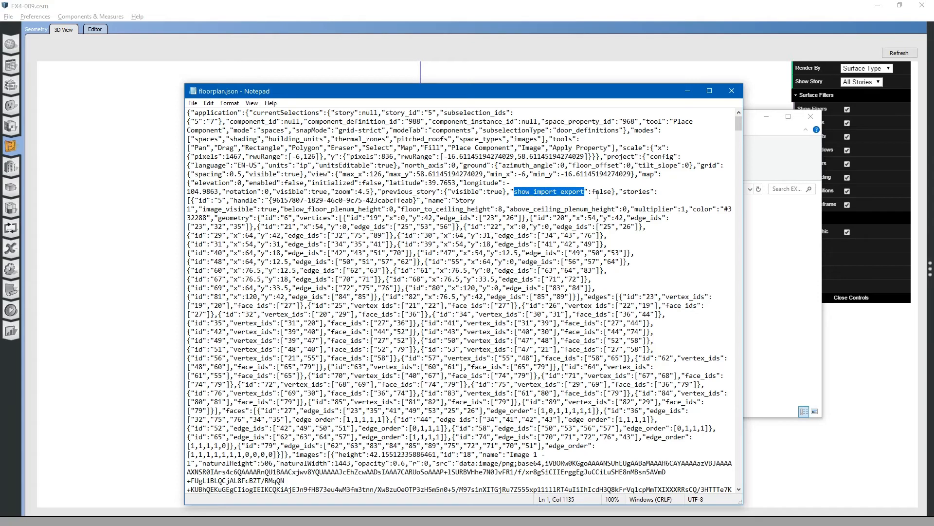
left_click(592, 194)
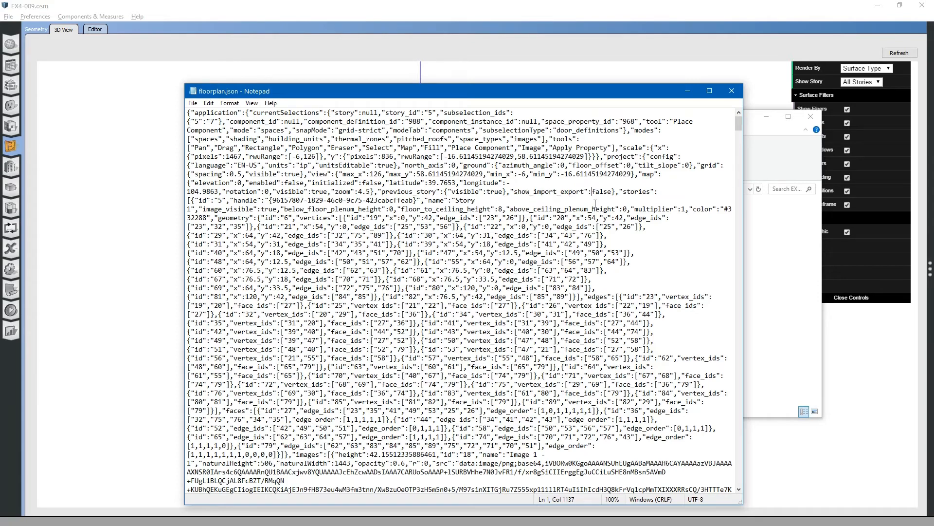
type("true")
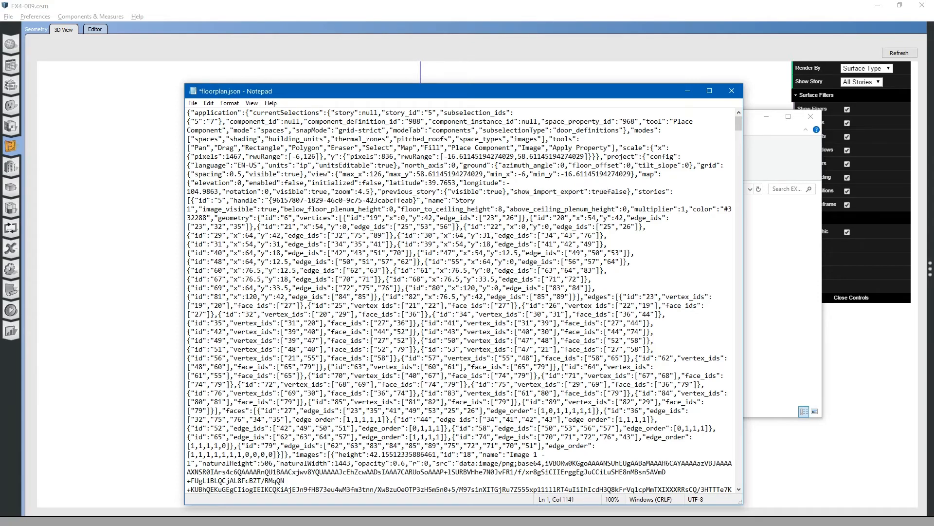
key("Delete")
key("Delete")
key("Delete")
key("Delete")
key("Delete")
key("ctrl+s")
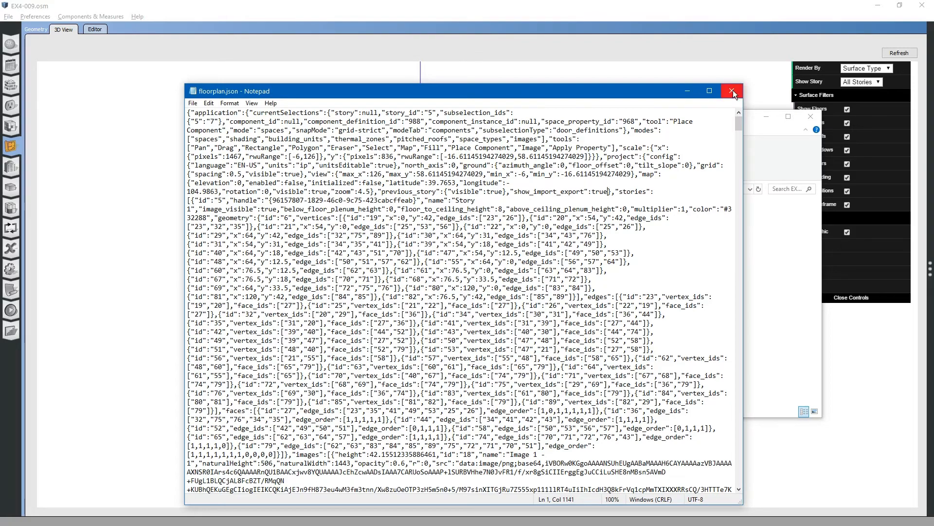
left_click(733, 90)
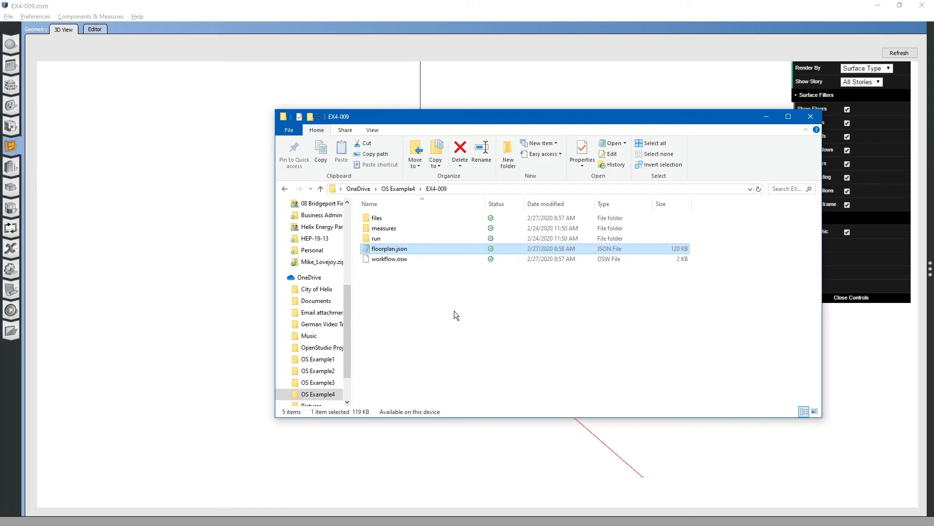
Switch to Chrome and go to unmethours.com
key("alt+Tab")
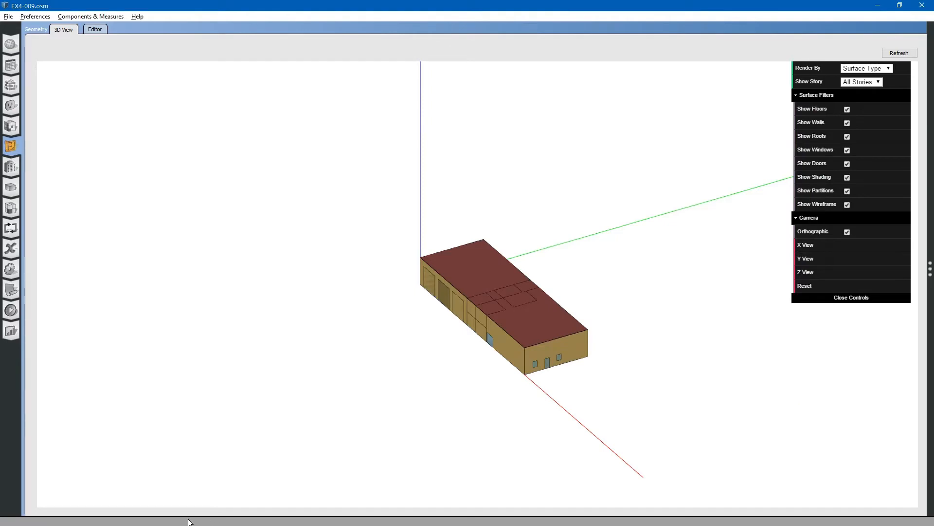
key("alt+Tab")
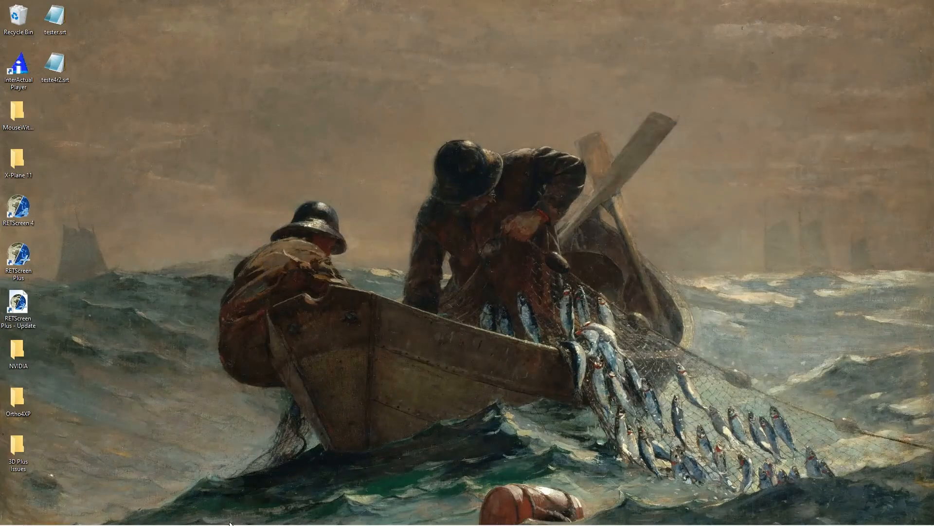
mouse_move(230, 523)
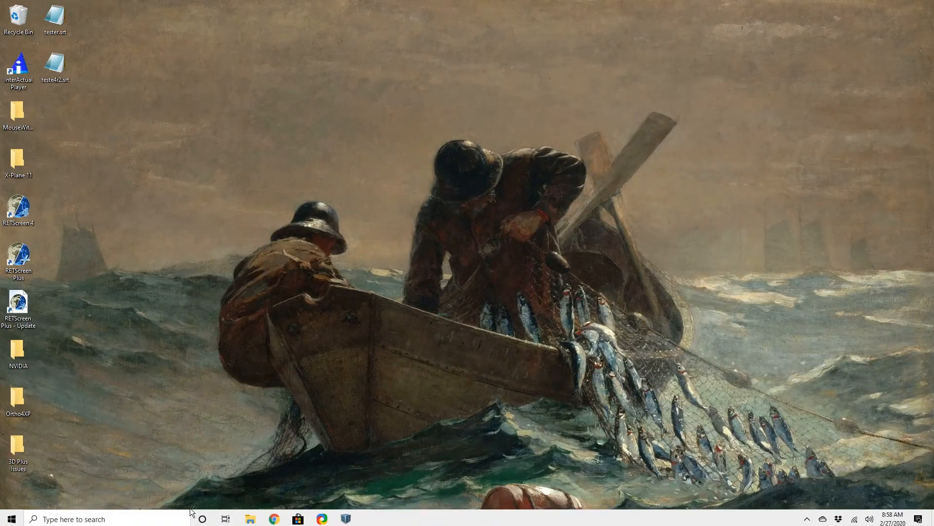
left_click(275, 517)
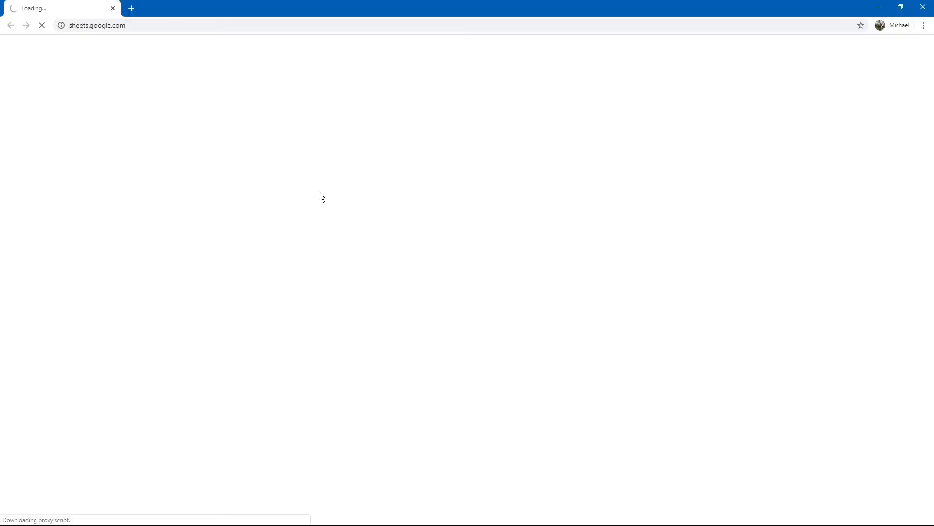
left_click(241, 30)
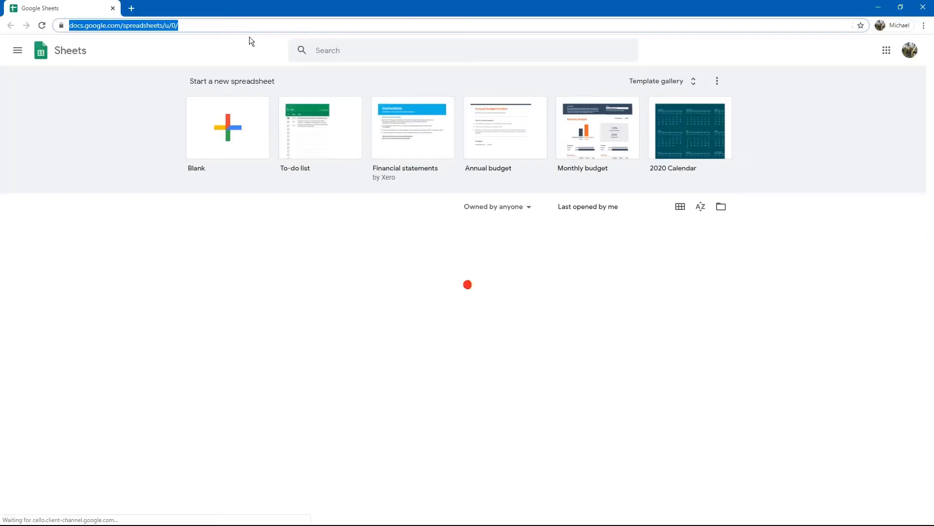
type("unmethour")
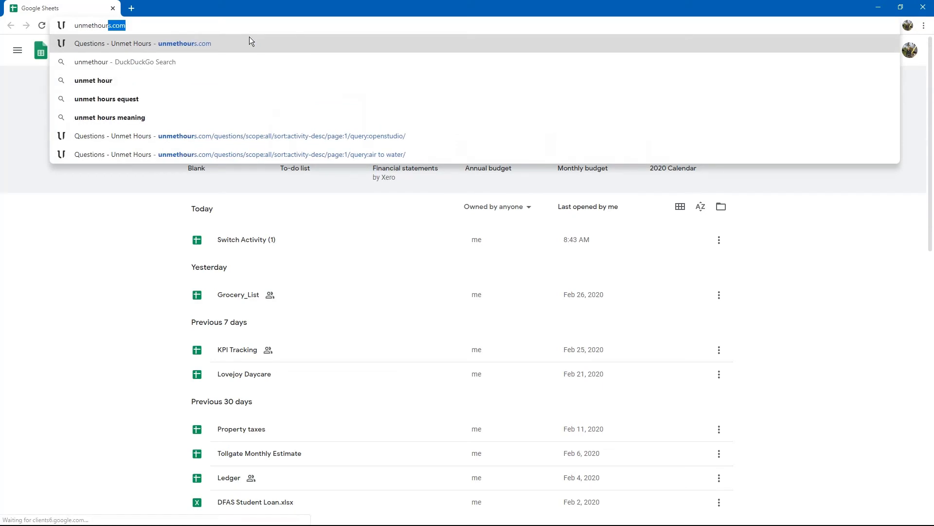
type("s.com")
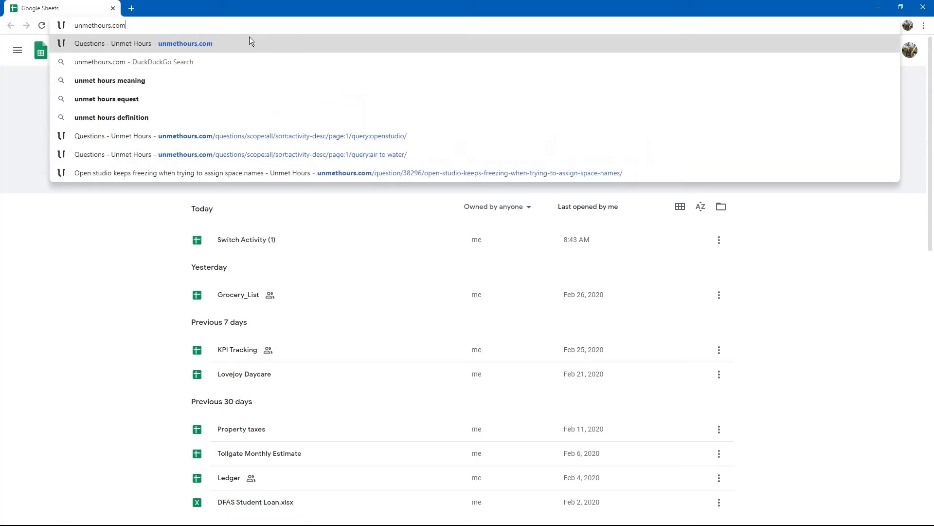
key("Return")
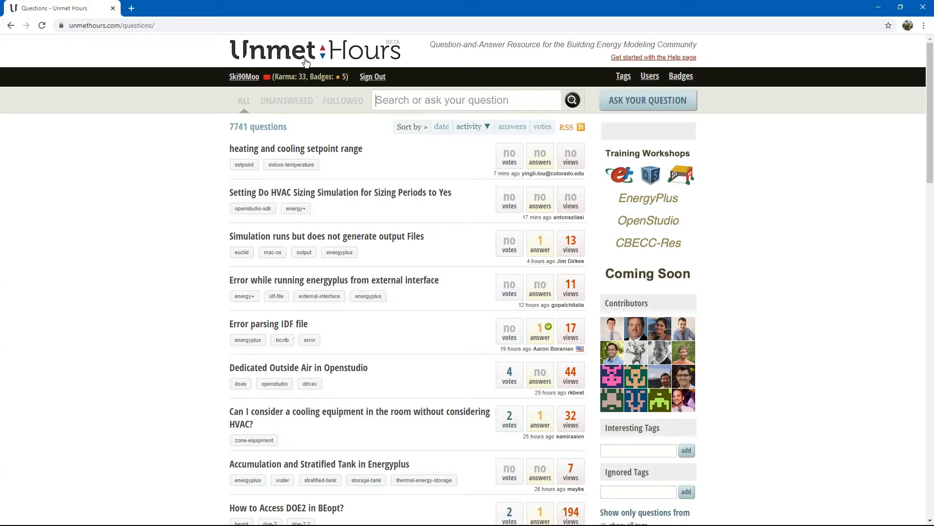
Search Unmet Hours for "floorspacejs freezing" and open the question about OpenStudio freezing when assigning space names
type("f")
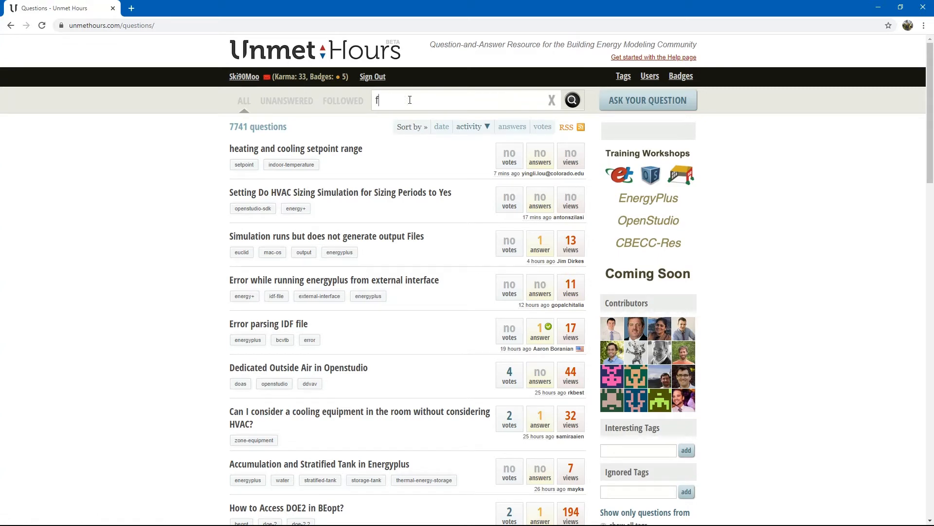
type("loorspace j")
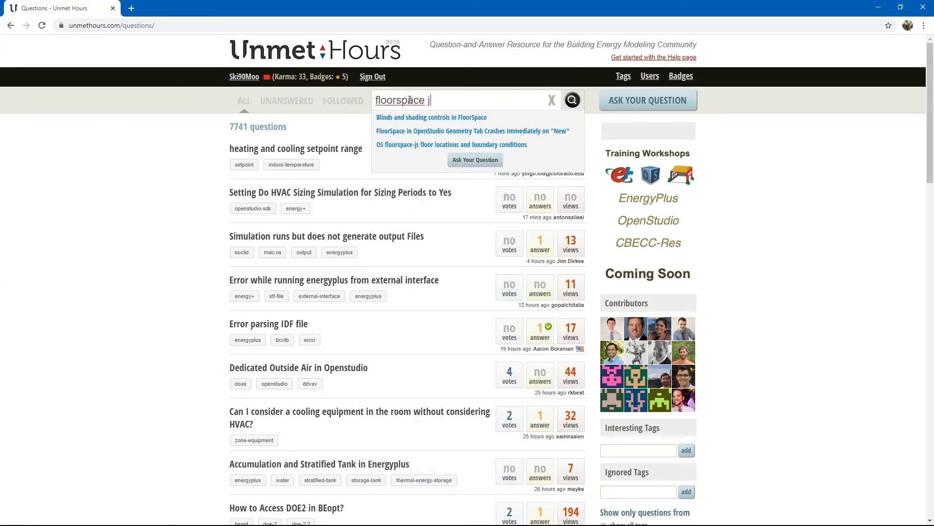
type("s freezing")
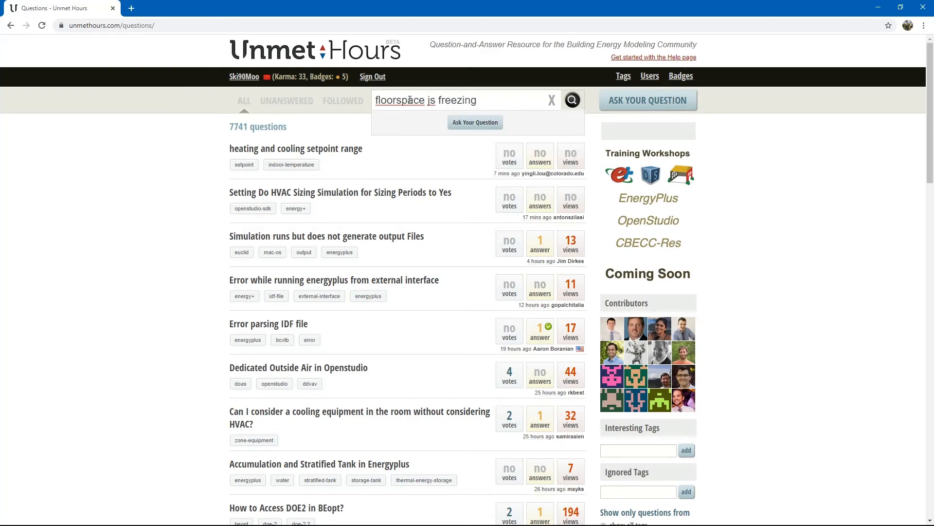
left_click(427, 101)
key("BackSpace")
left_click(506, 104)
key("Return")
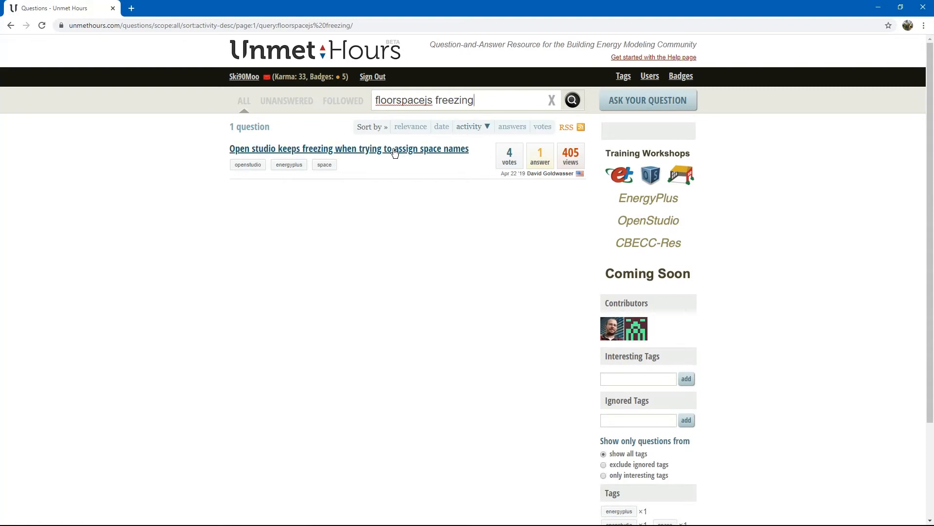
left_click(365, 154)
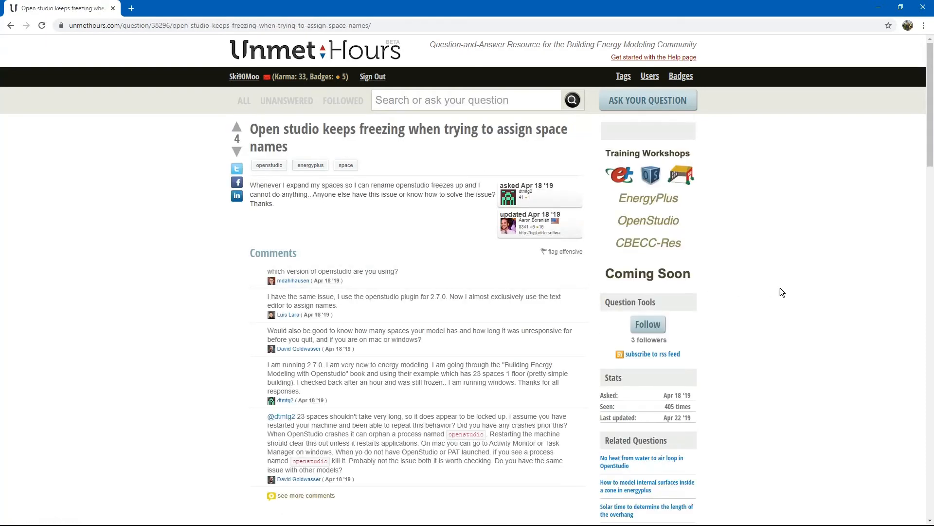
Open the answer's online development version of FloorspaceJS link in a new tab and switch to it
left_click_drag(930, 140, 931, 223)
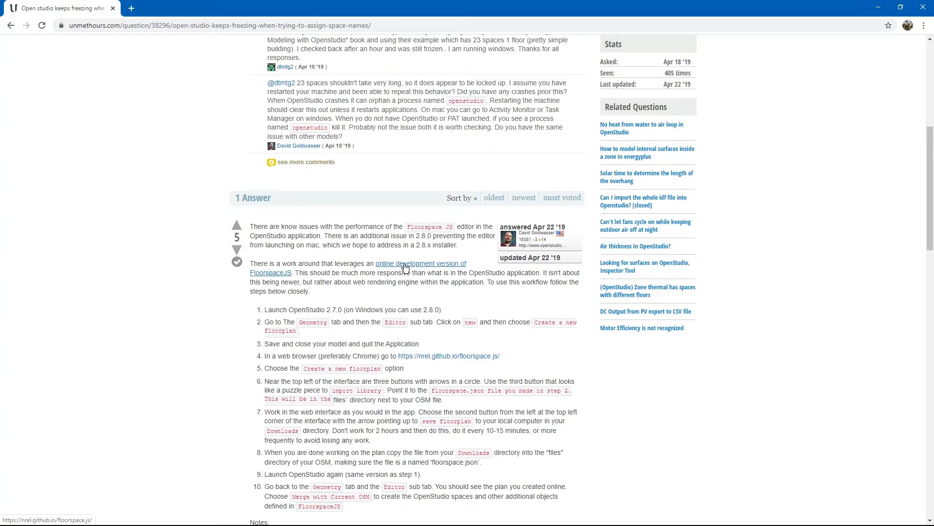
right_click(413, 265)
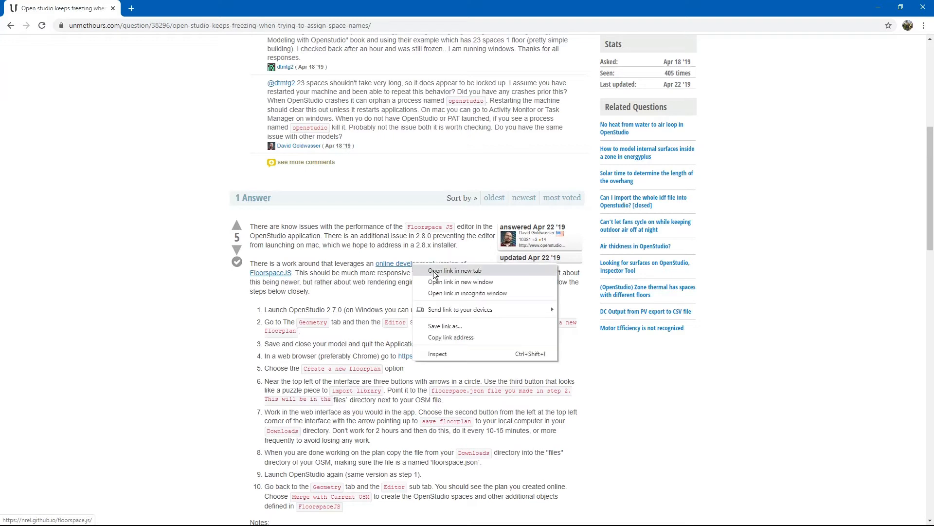
left_click(435, 272)
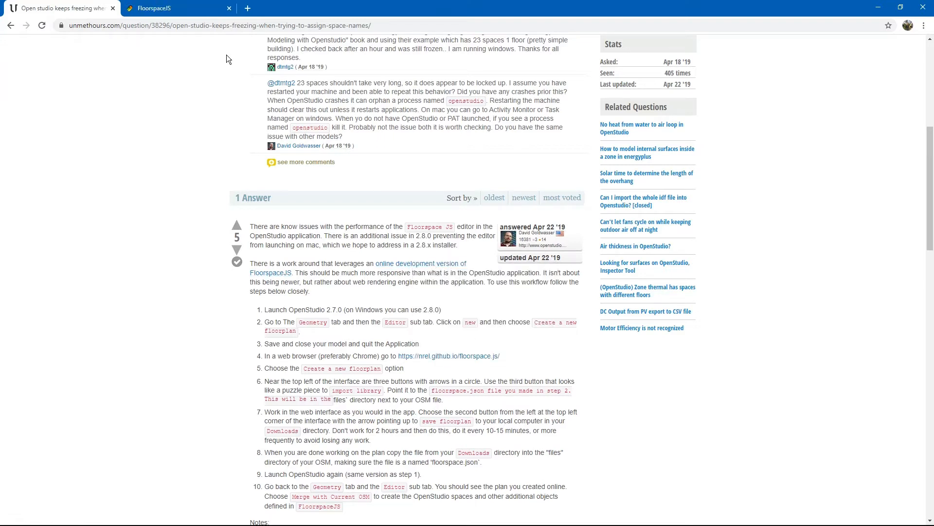
left_click(191, 9)
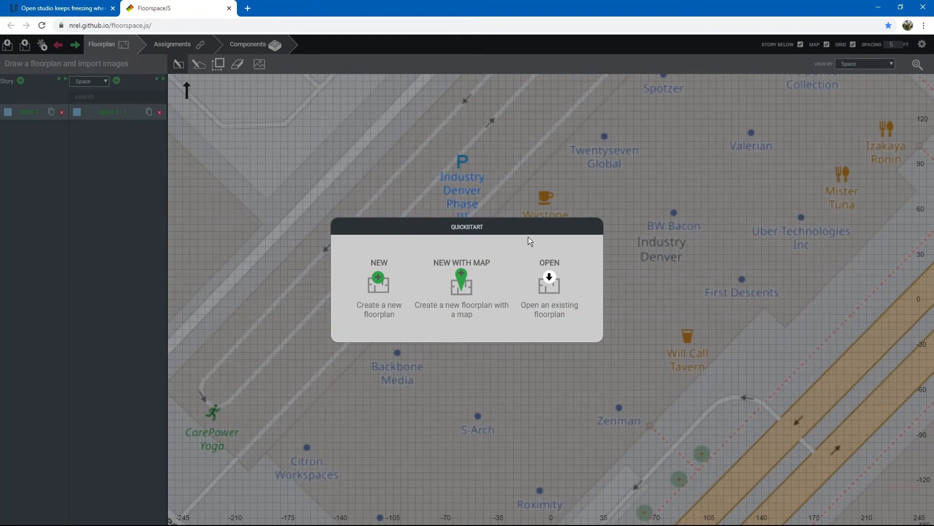
Open the existing floorplan.json from the EX4-009 folder in the online FloorspaceJS editor
left_click(551, 285)
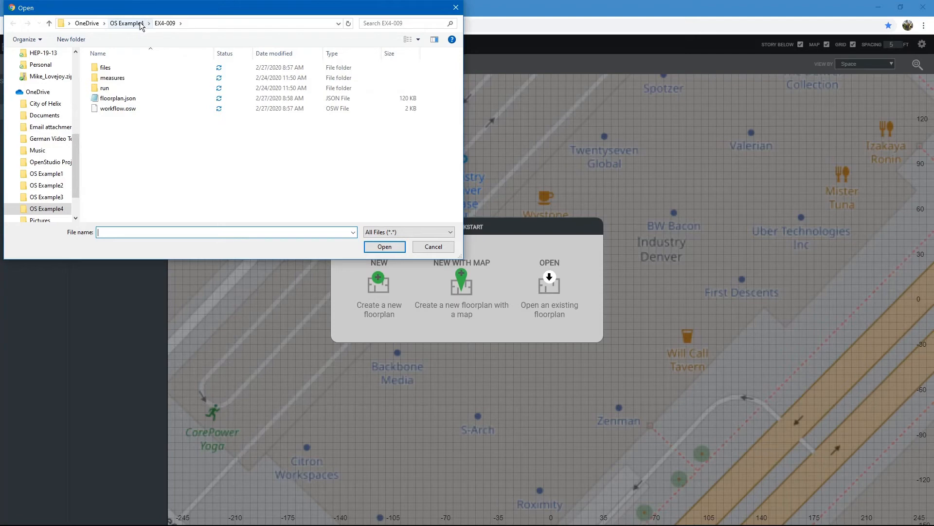
left_click(120, 99)
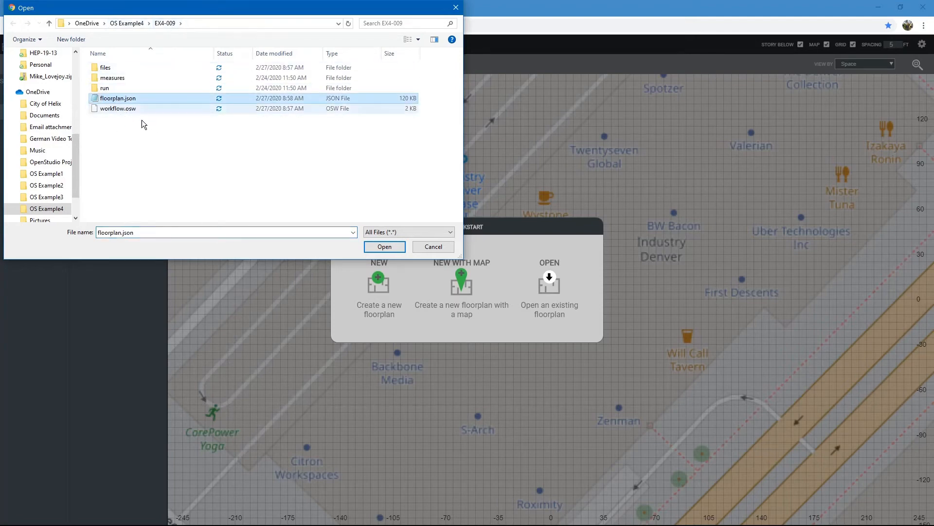
left_click(398, 250)
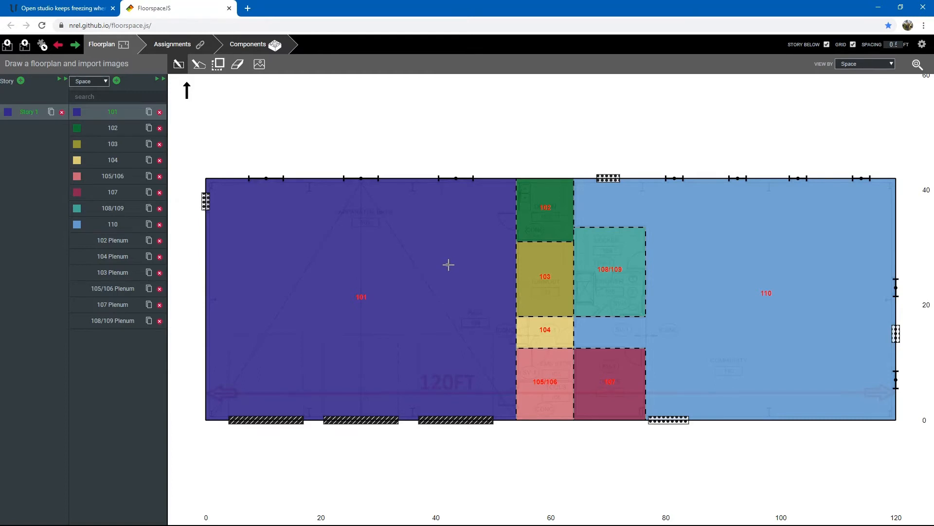
Delete the 105/106 Plenum space and erase the lower half of space 105/106 with the Eraser
left_click(160, 289)
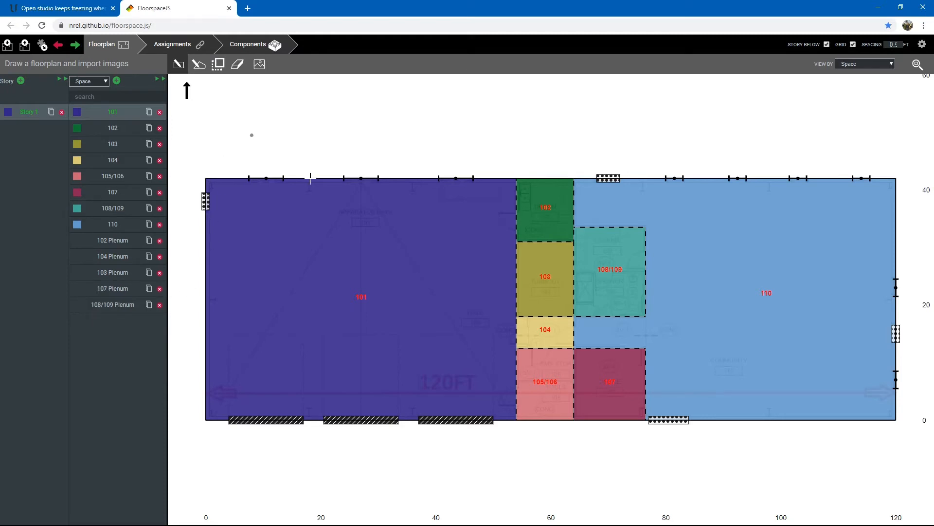
scroll(554, 414, "up", 6)
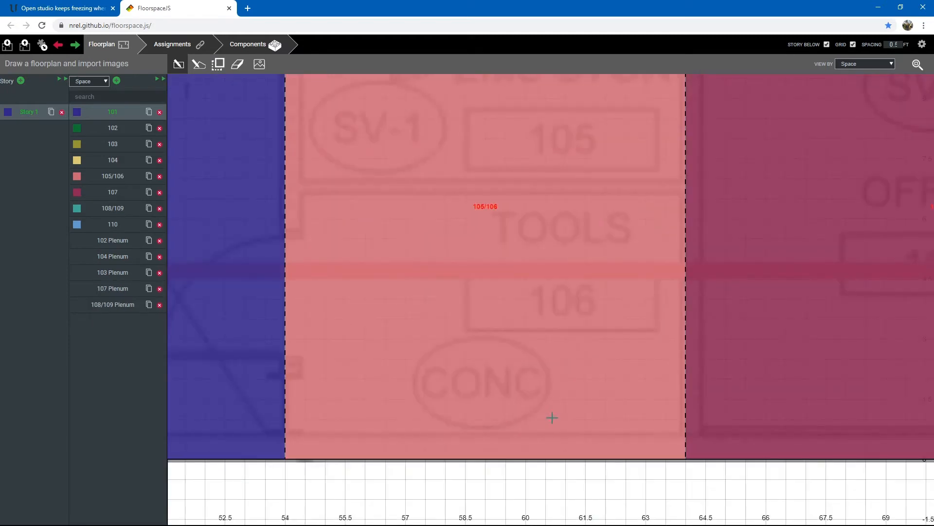
scroll(406, 215, "down", 3)
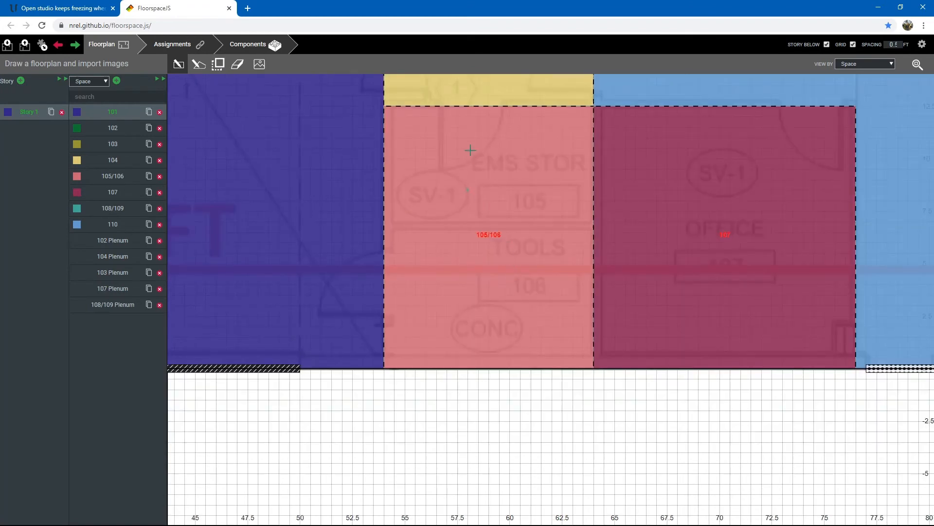
left_click(238, 67)
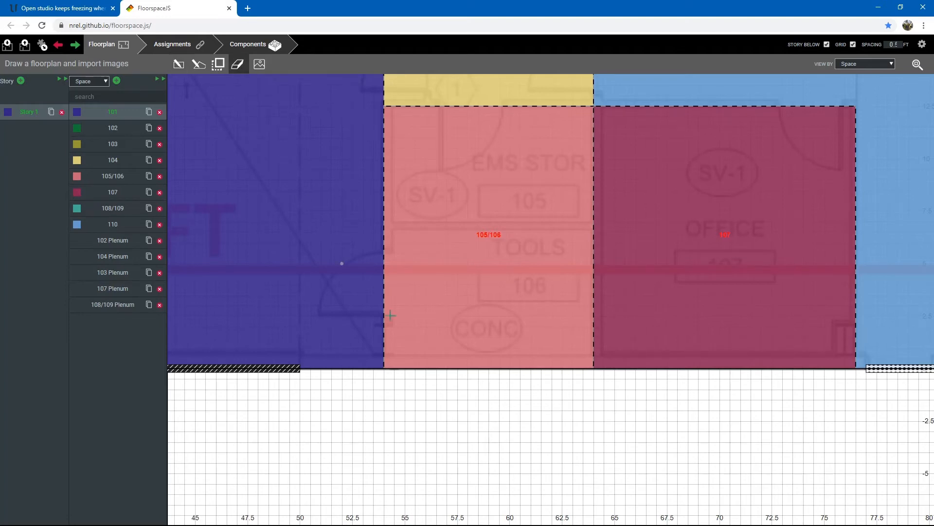
mouse_move(383, 367)
left_mouse_down()
mouse_move(501, 272)
mouse_move(594, 223)
left_mouse_up()
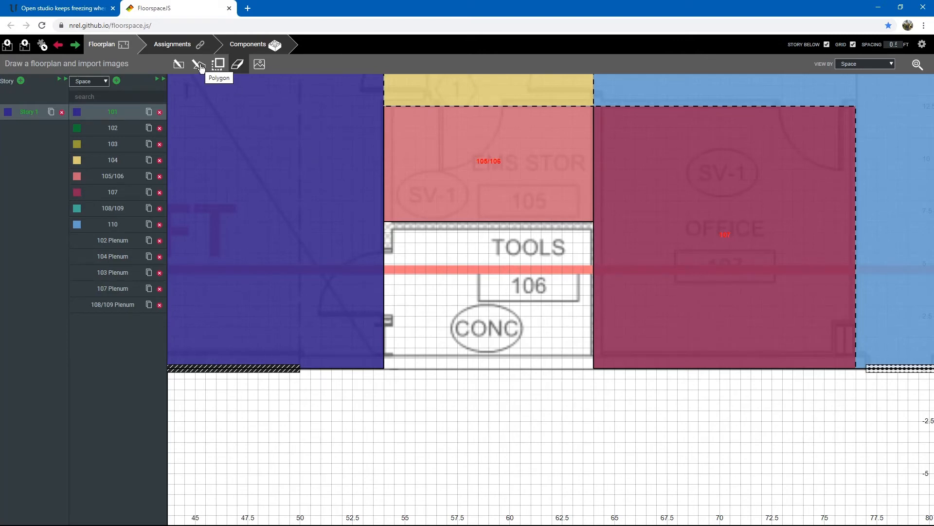
Duplicate space 105/106 and draw the copy as a polygon filling the erased lower area
left_click(149, 176)
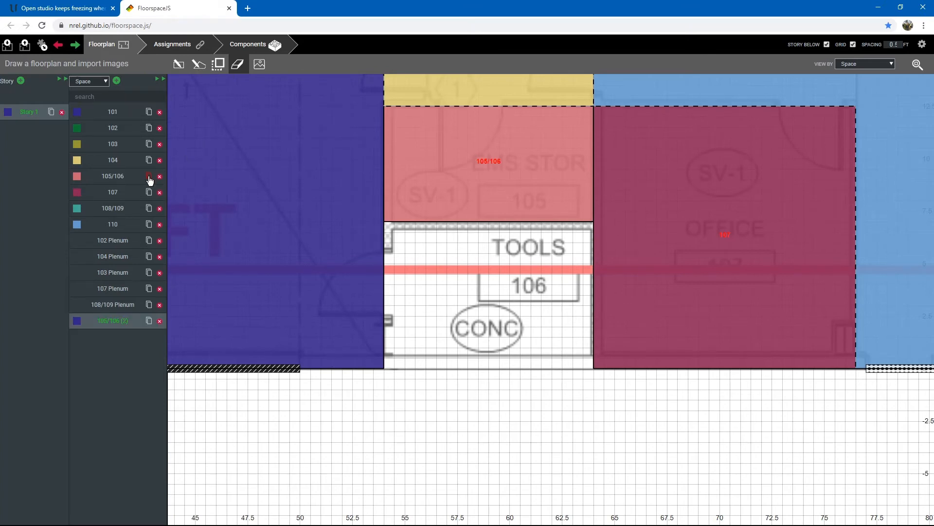
left_click(203, 68)
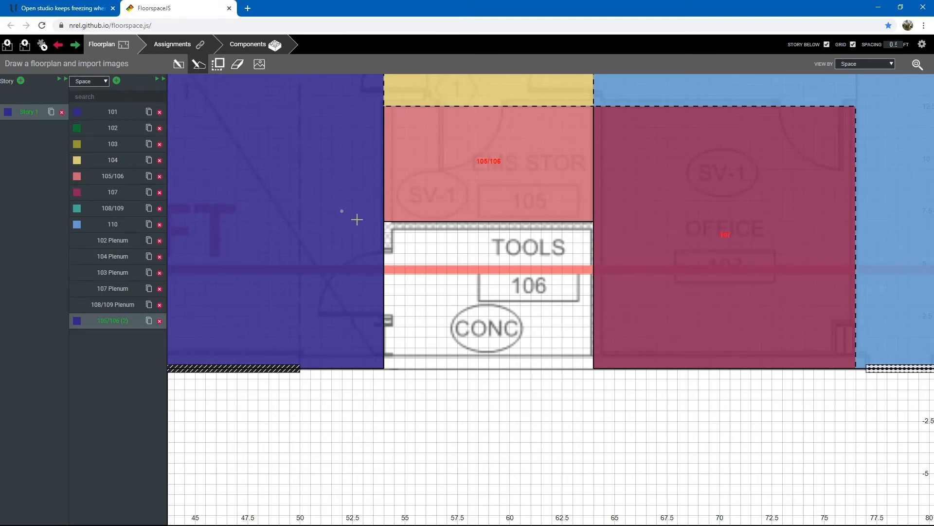
left_click(385, 222)
left_click(385, 368)
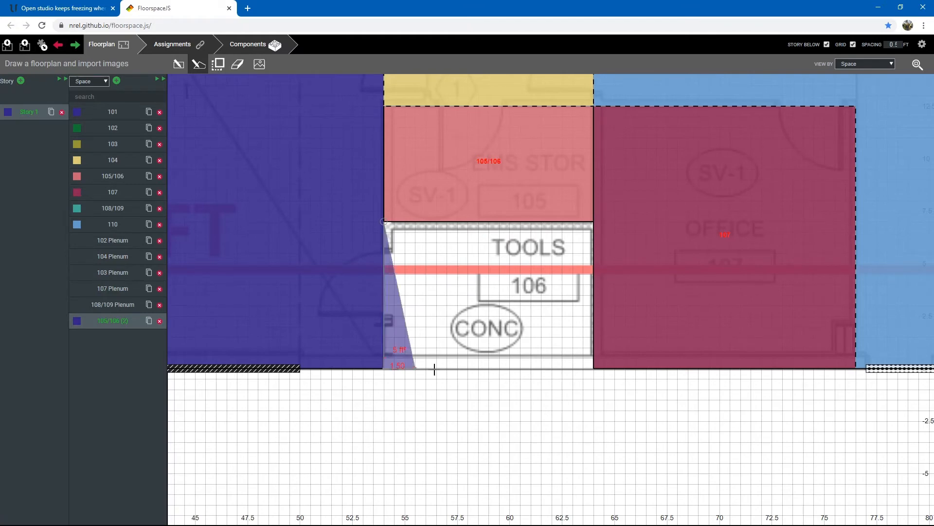
left_click(594, 368)
left_click(595, 222)
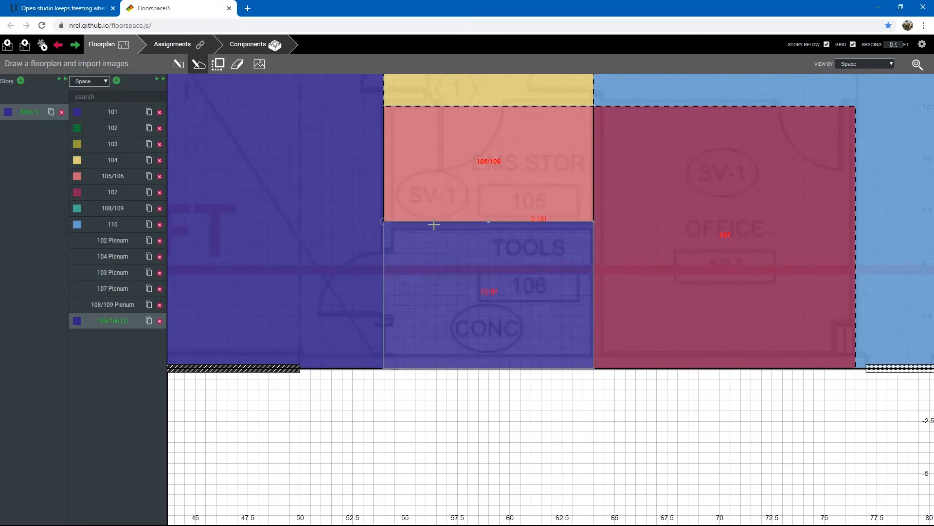
left_click(385, 222)
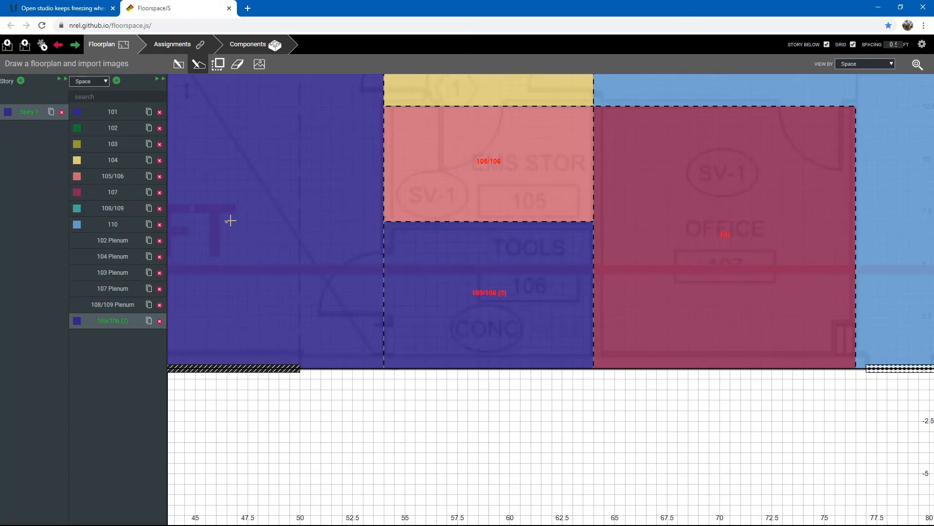
Expand the space table to review the new space's properties, then collapse it
left_click(162, 82)
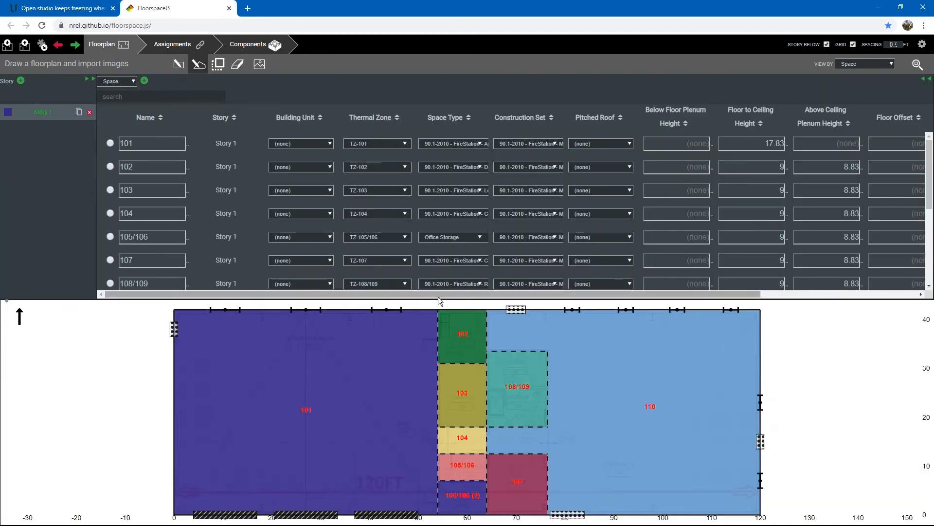
scroll(409, 272, "down", 3)
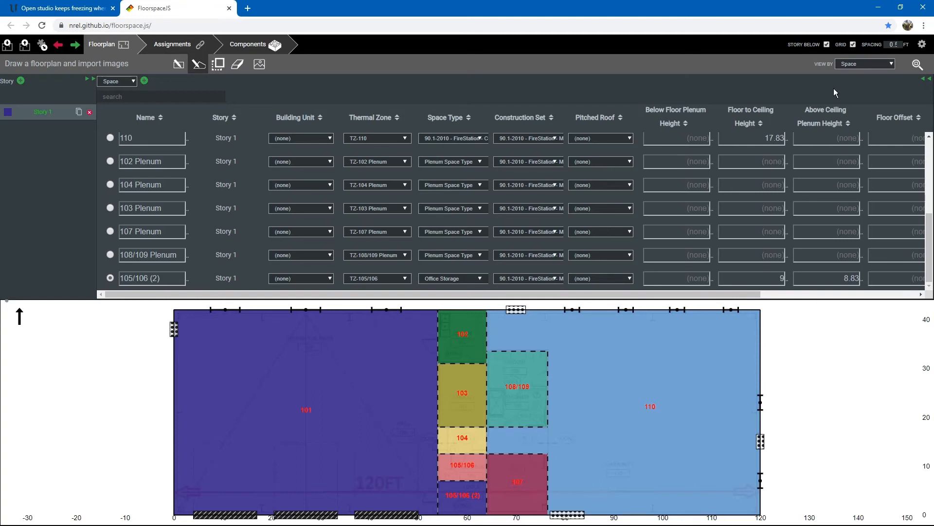
left_click(930, 81)
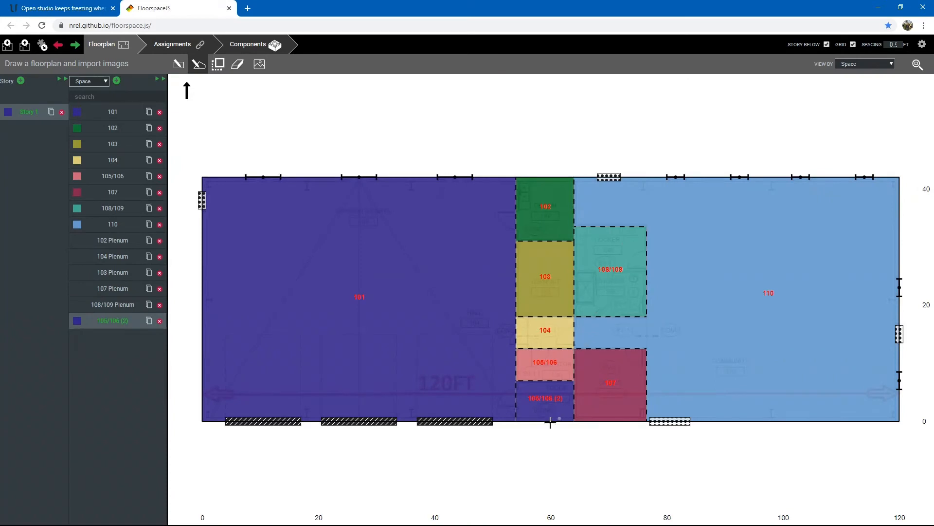
Open the Assignments view to assign thermal zones to spaces
scroll(545, 419, "up", 5)
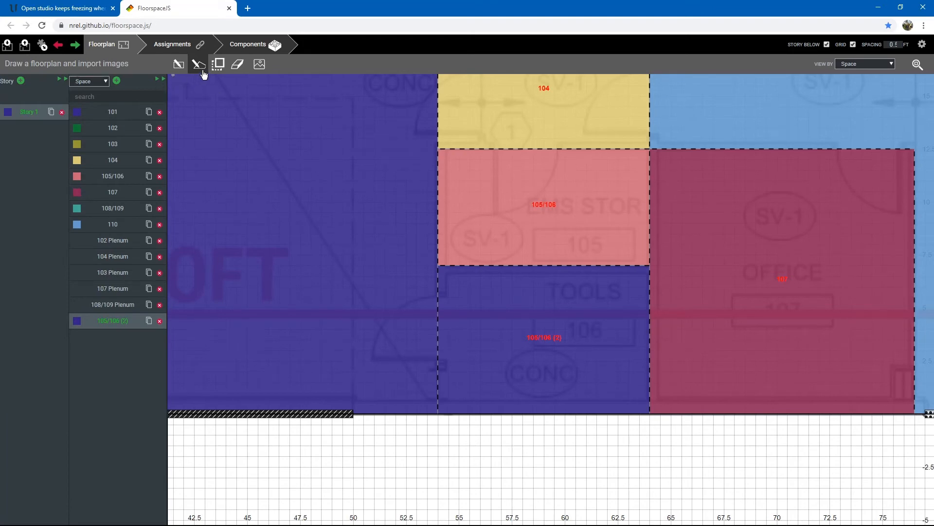
left_click(184, 47)
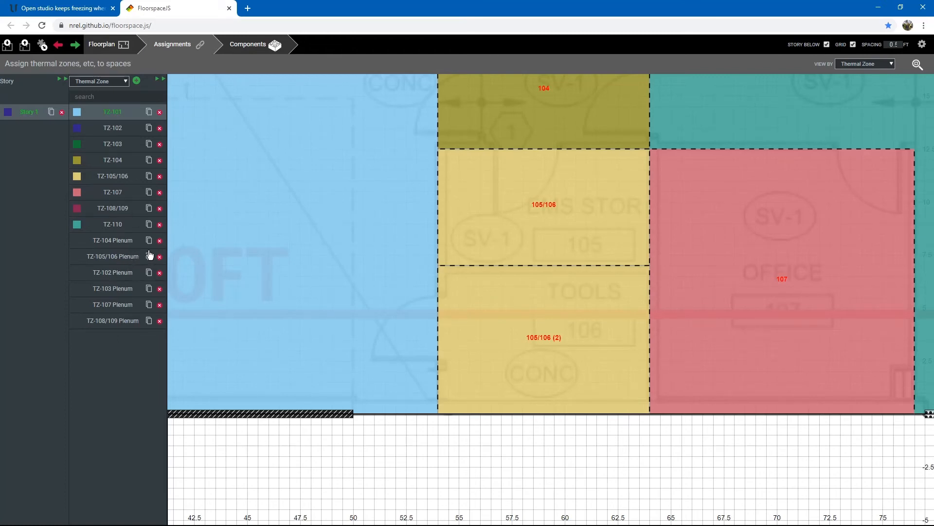
Add a new thermal zone, assign it to space 105/106 (2), and return to the floorplan
left_click(136, 81)
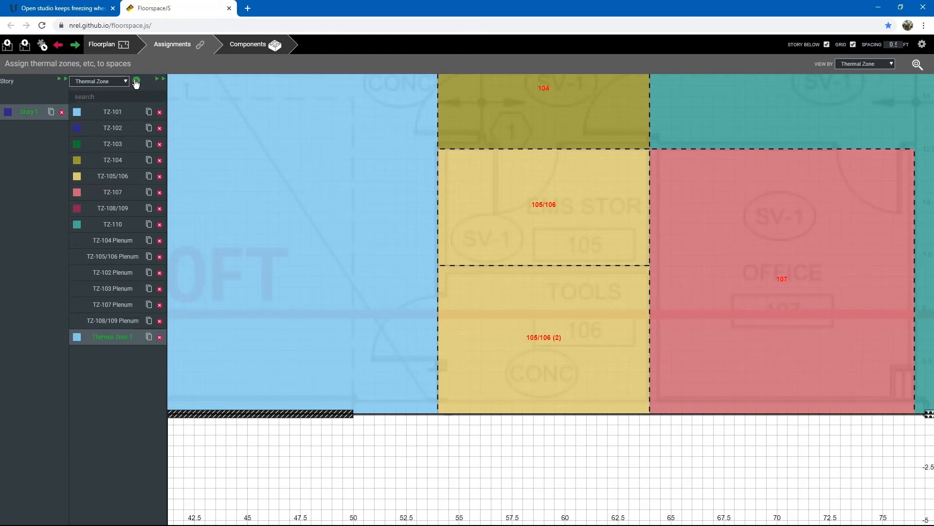
left_click(536, 361)
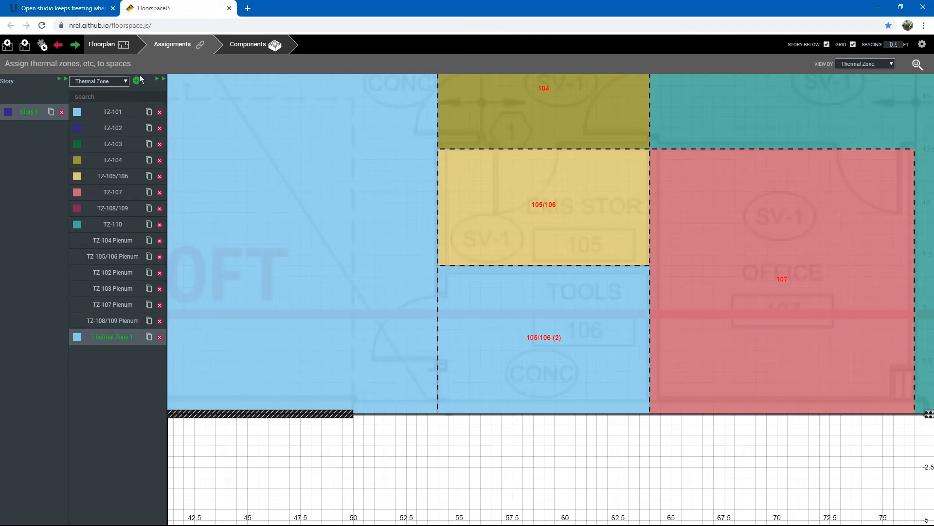
left_click(105, 45)
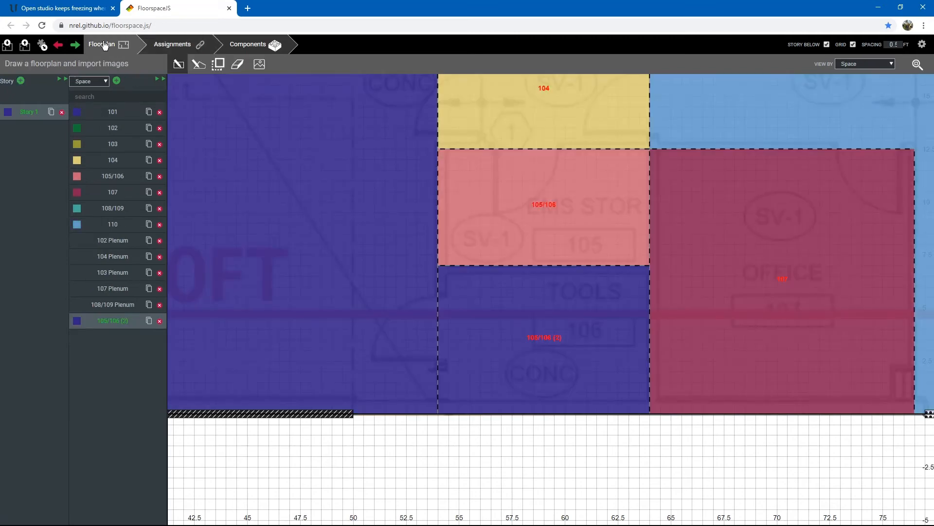
scroll(557, 355, "down", 5)
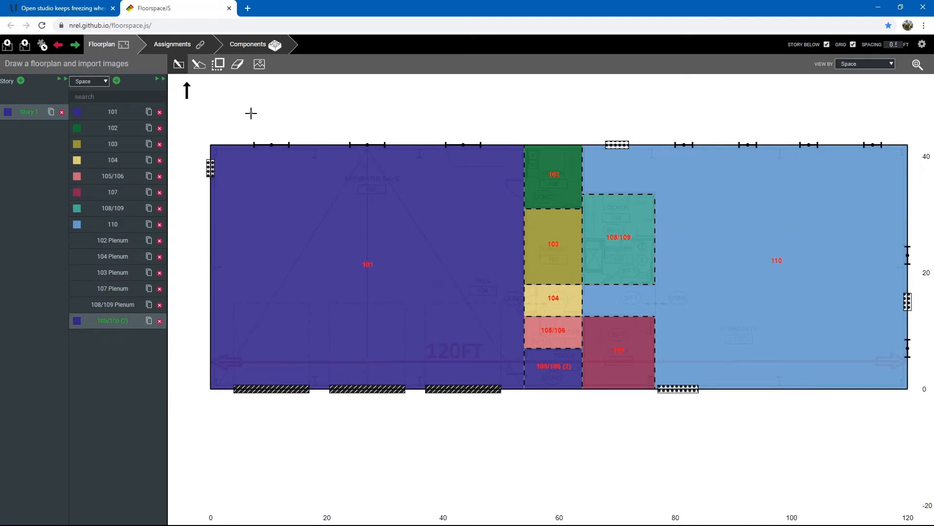
left_click(51, 113)
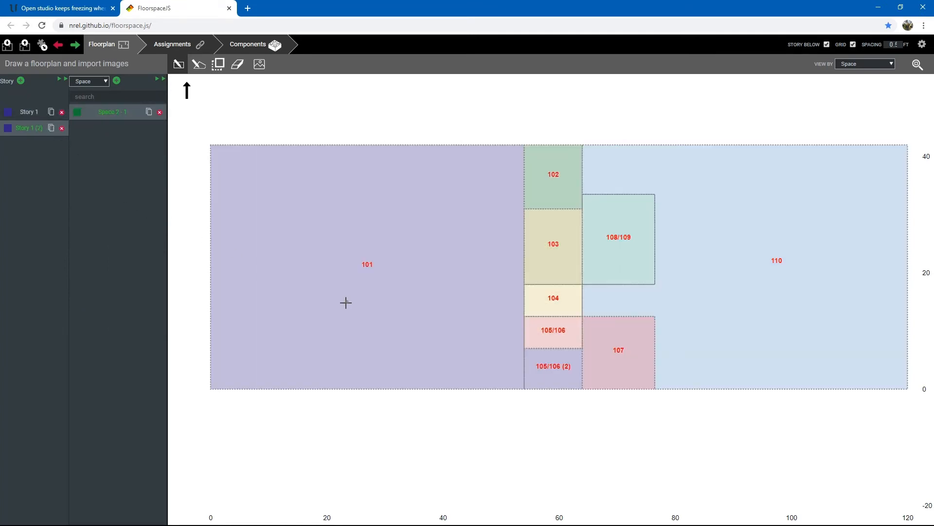
left_click(61, 79)
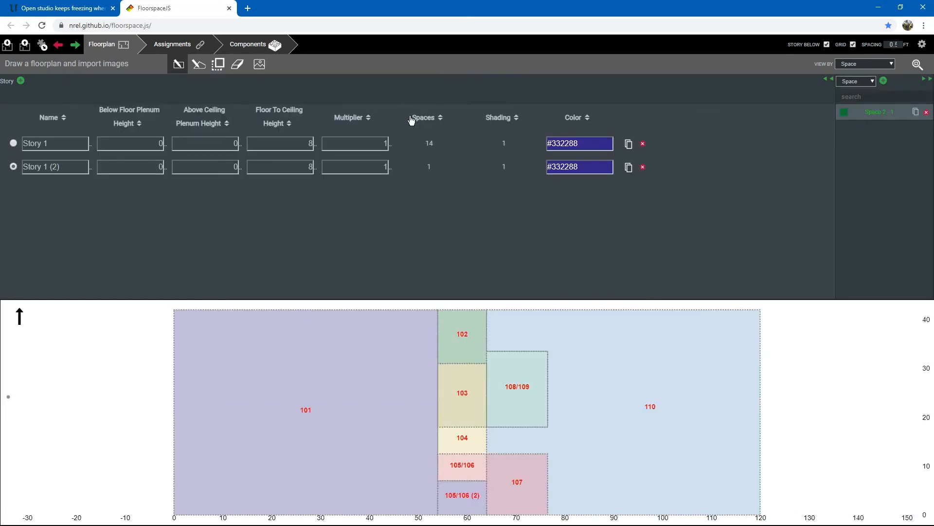
left_click(831, 80)
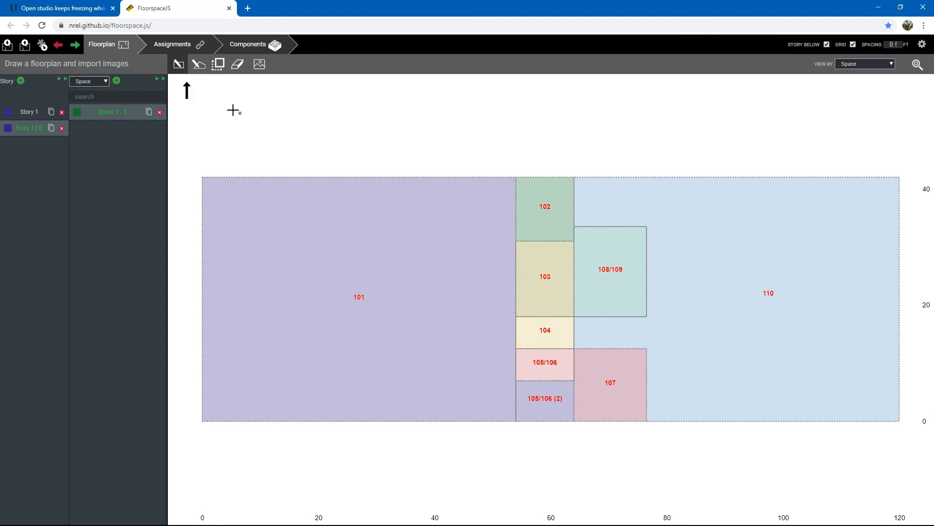
left_click(218, 66)
left_click(218, 67)
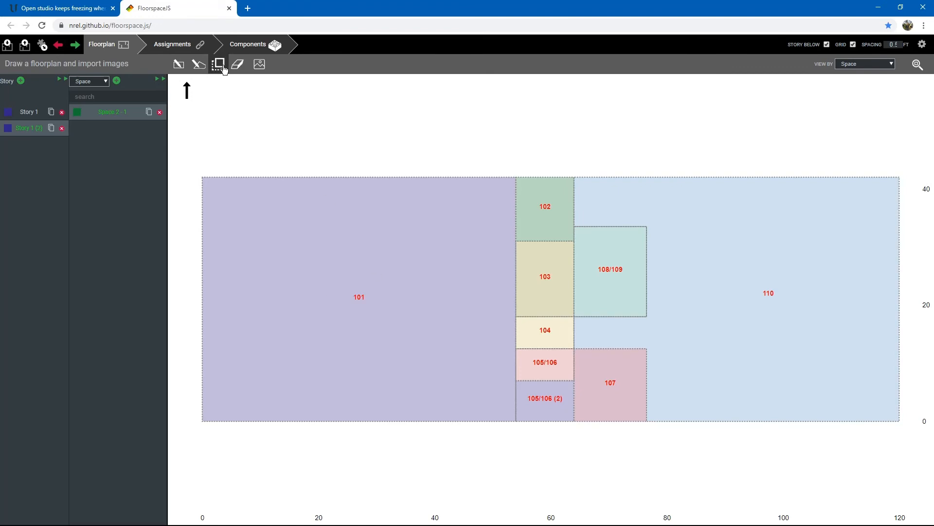
left_click(368, 256)
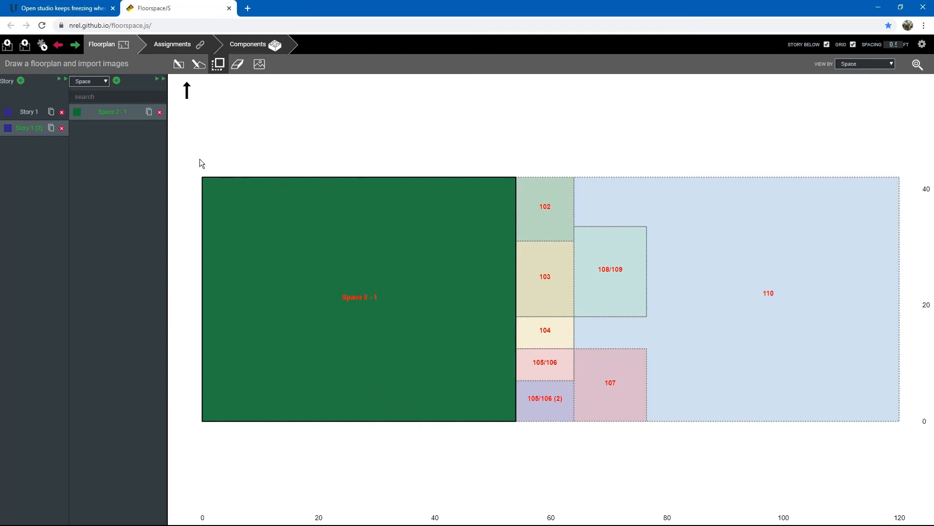
left_click(160, 80)
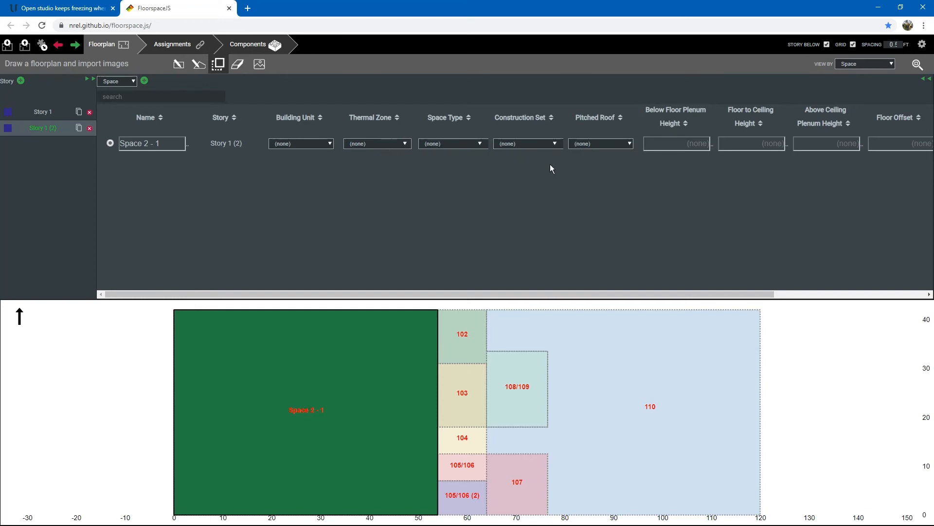
left_click(925, 79)
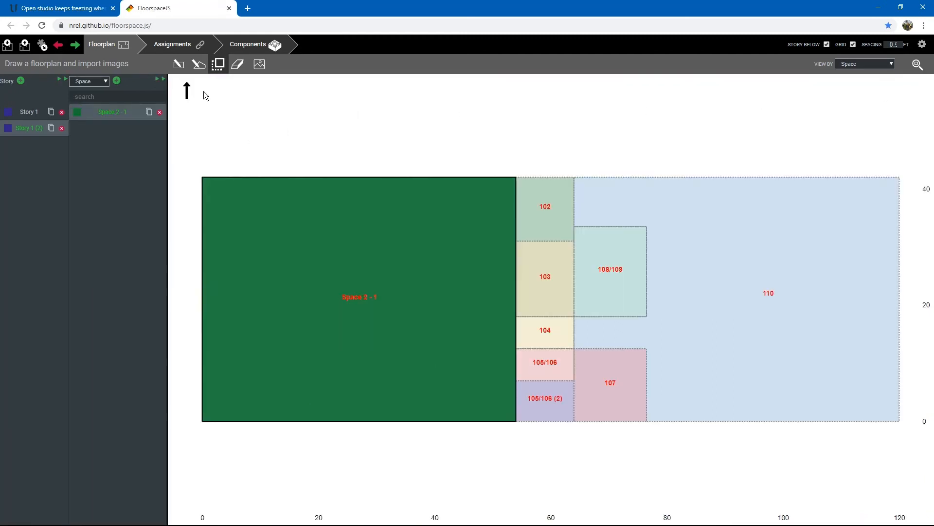
left_click(62, 129)
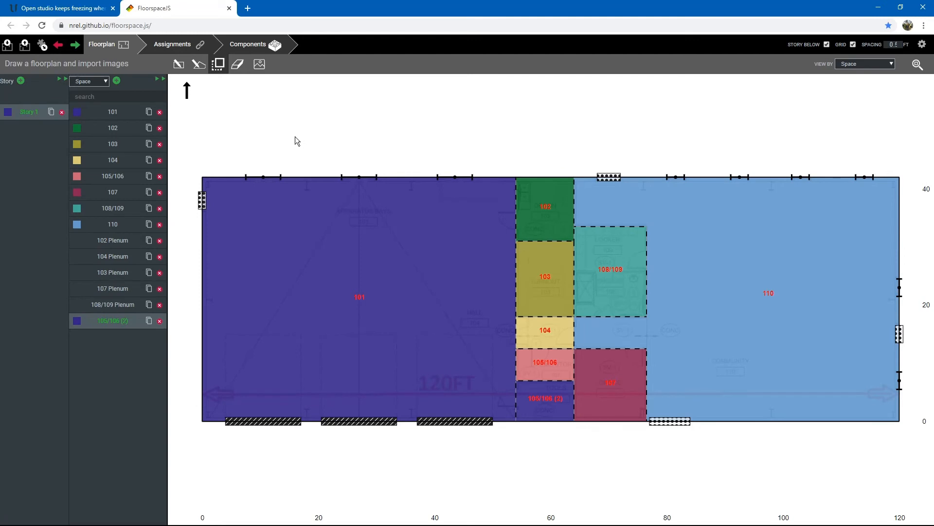
Save the floorplan as floorplan.json
left_click(24, 48)
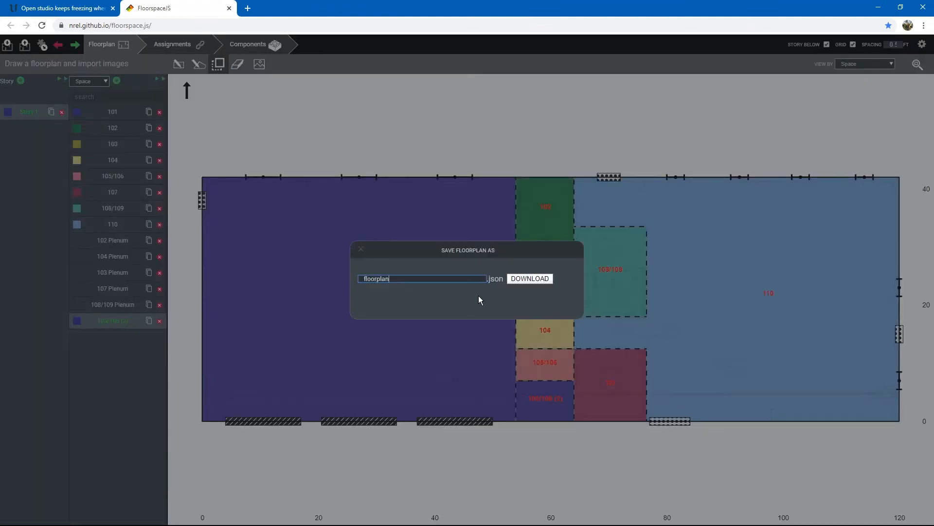
left_click(529, 282)
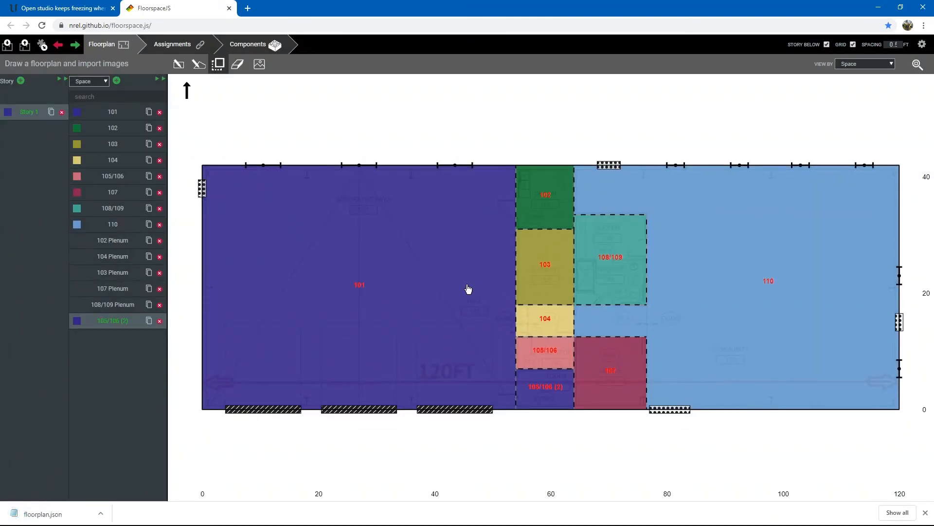
Copy the downloaded floorplan.json into the EX4-009 project folder, replacing the existing file
key("alt+Tab")
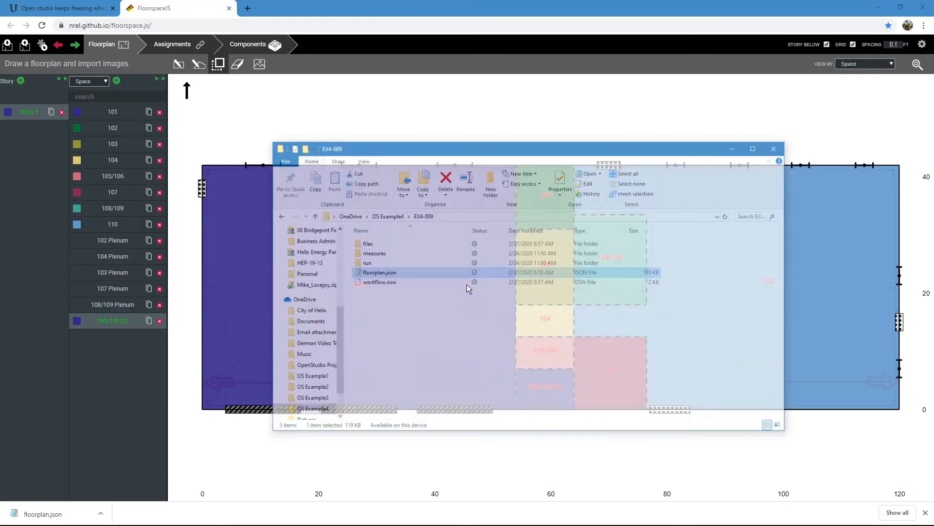
key("alt+Tab")
key("alt+Tab")
key("alt+Tab")
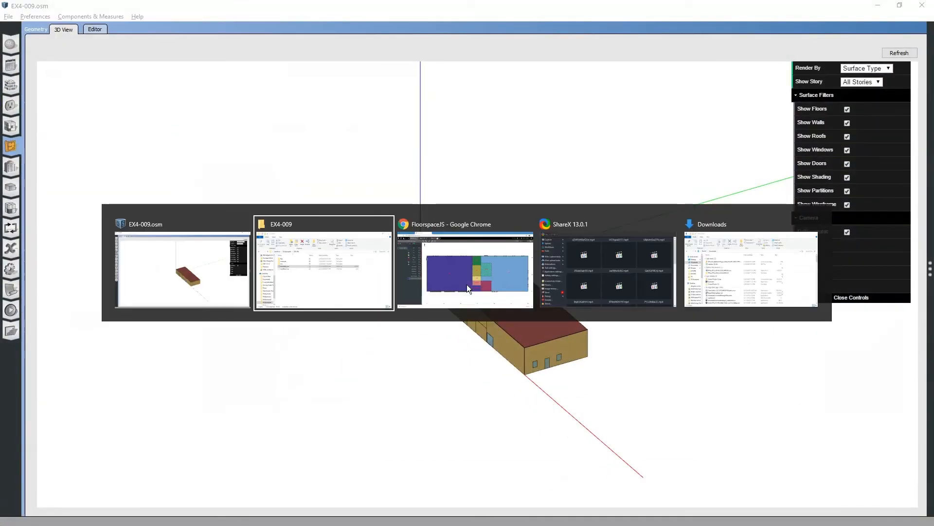
key("alt+Tab")
key("alt+Tab")
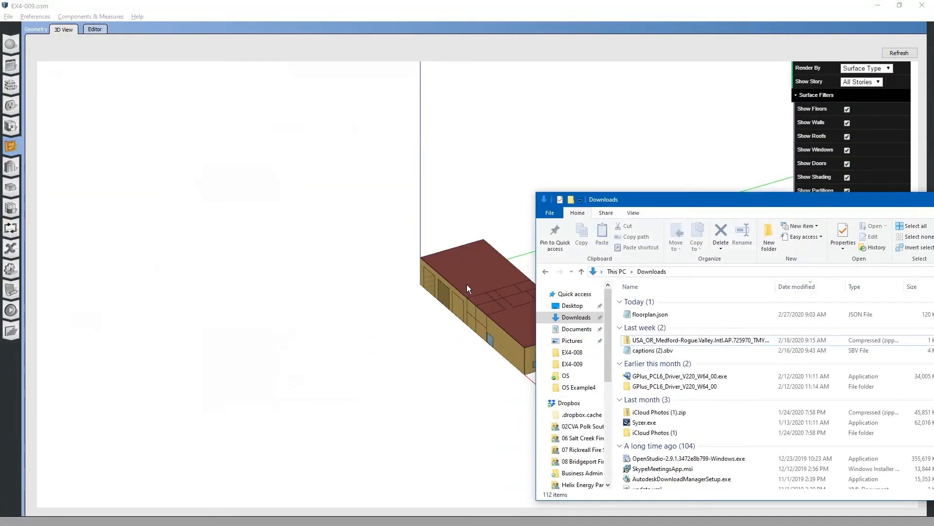
key("alt+Tab")
key("alt+Tab")
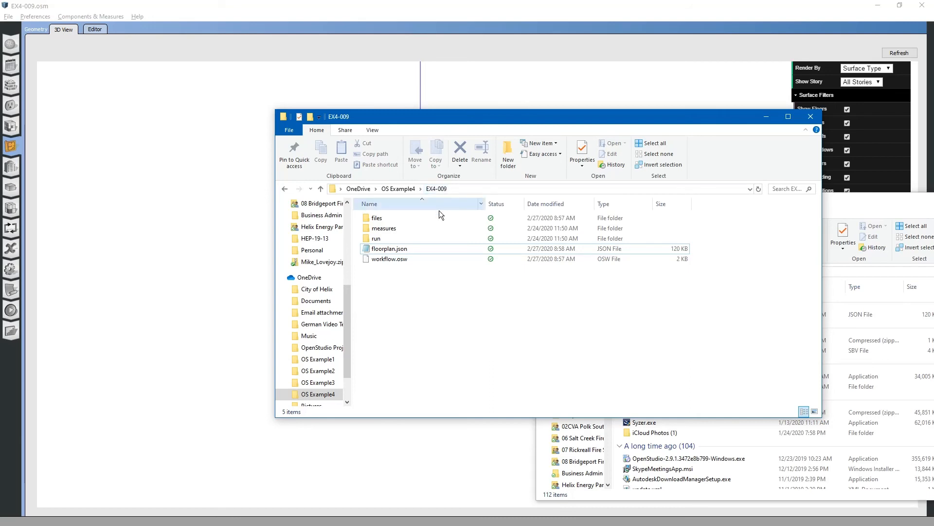
left_click_drag(523, 118, 473, 99)
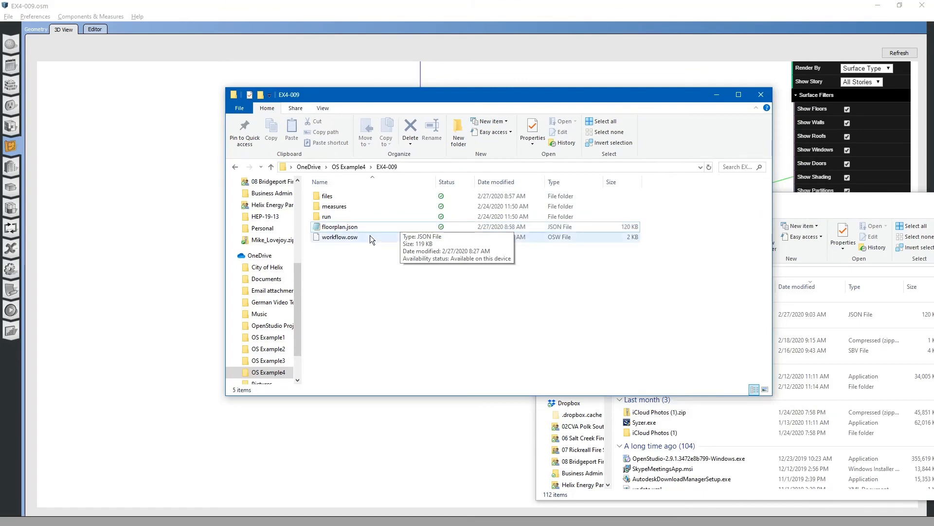
left_click(774, 220)
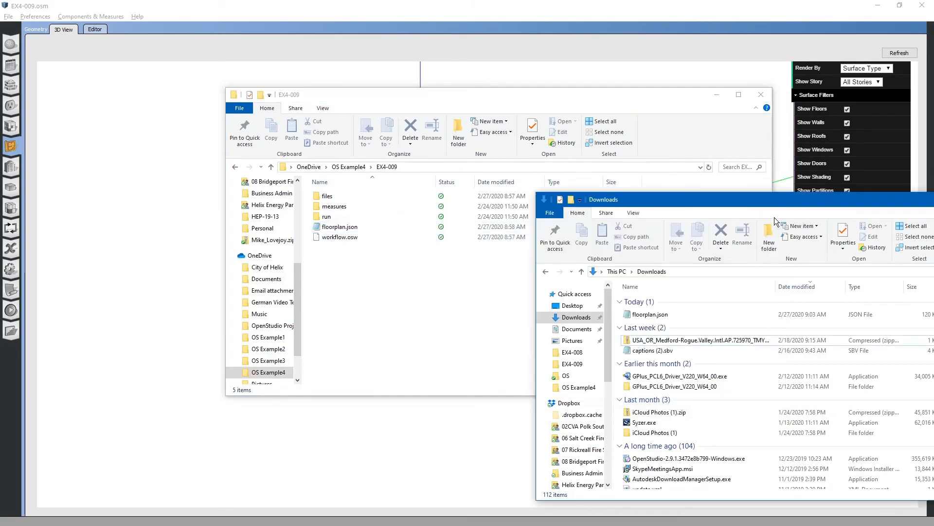
left_click(656, 316)
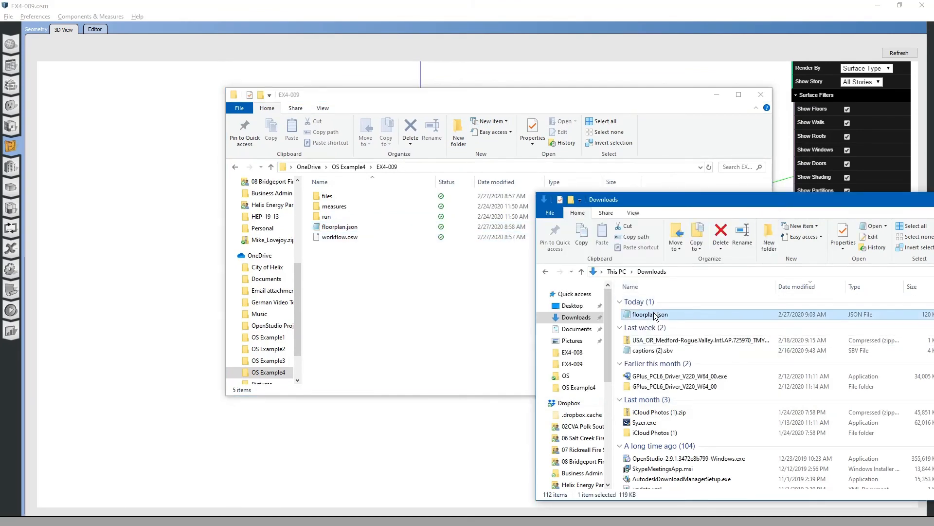
key("ctrl+c")
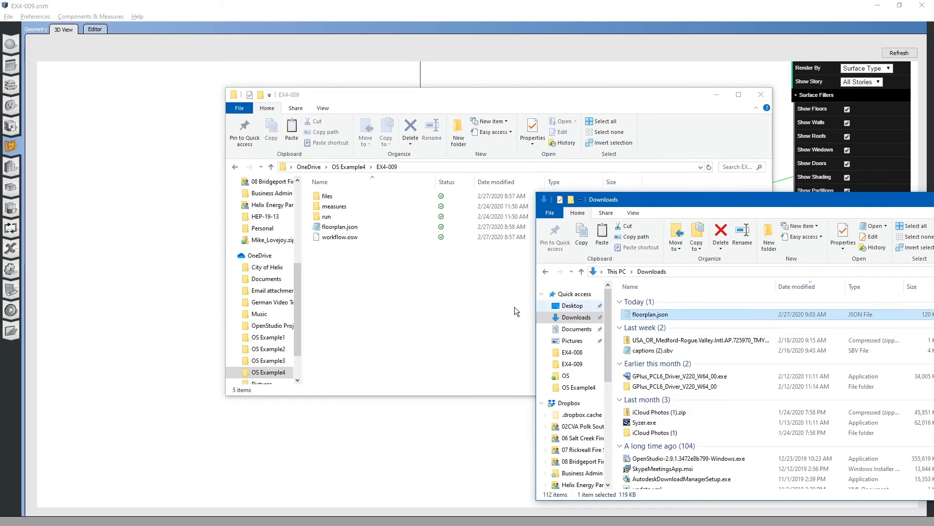
left_click(406, 276)
key("ctrl+v")
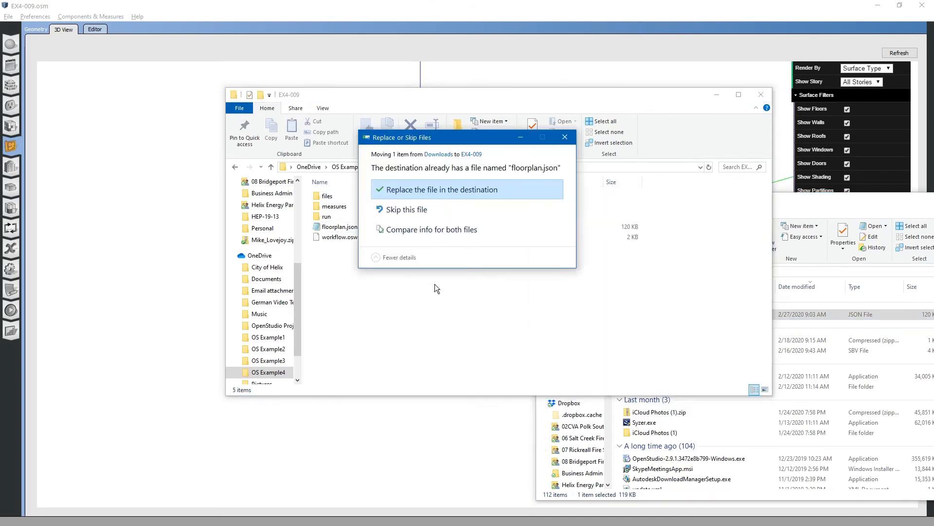
left_click(448, 191)
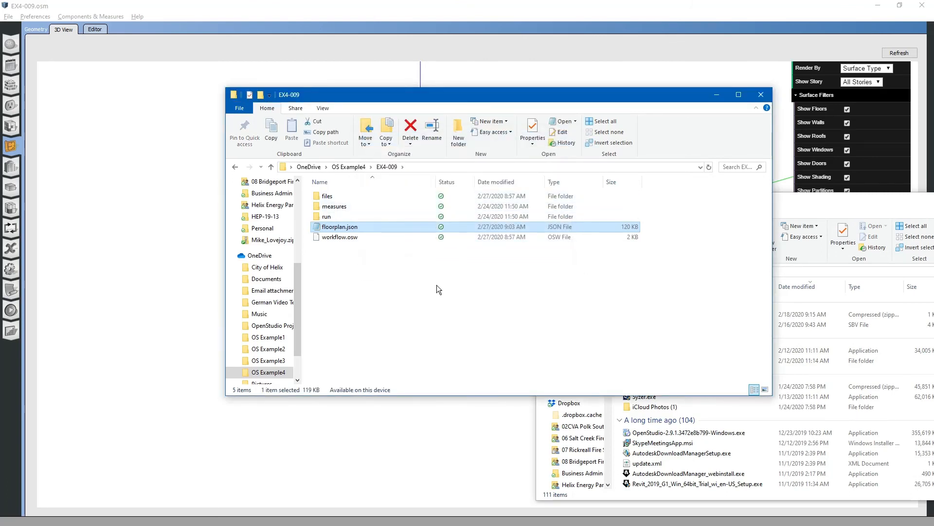
Switch to OpenStudio and reopen the model EX4-009.osm
key("alt+Tab")
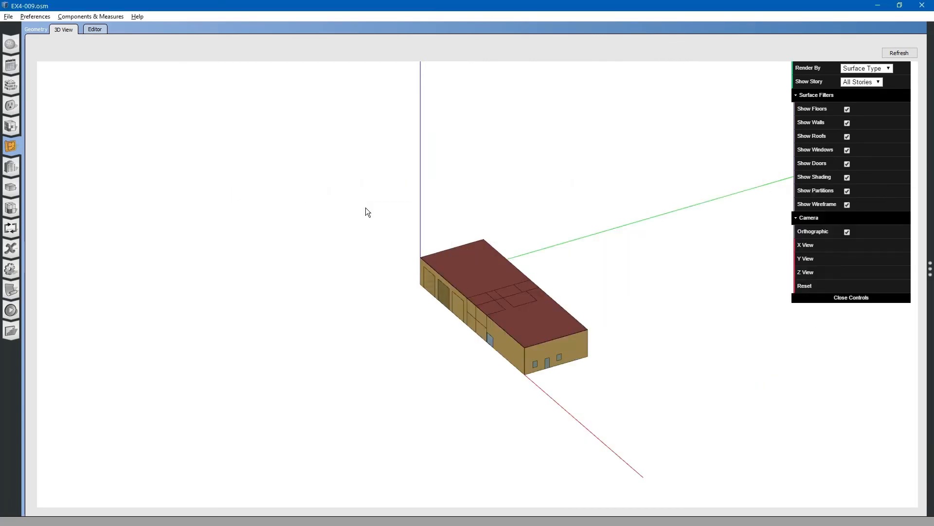
left_click(9, 16)
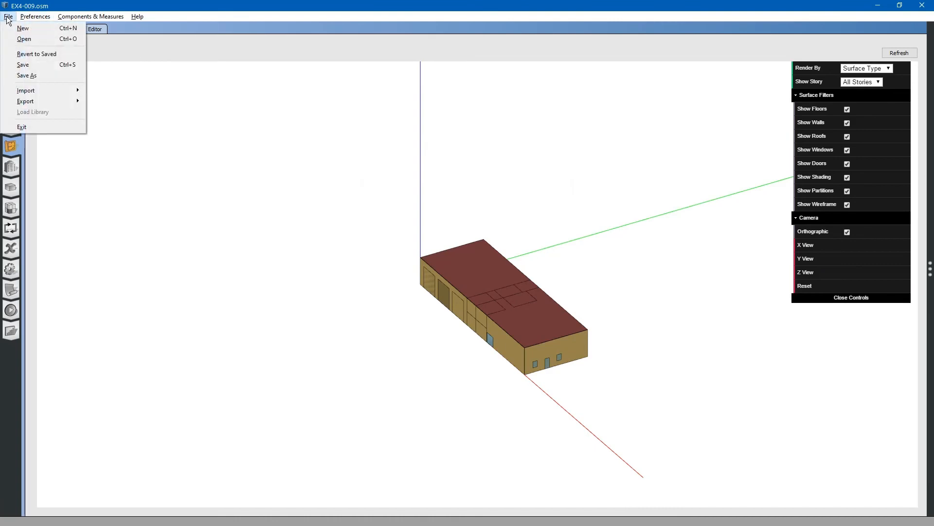
left_click(22, 39)
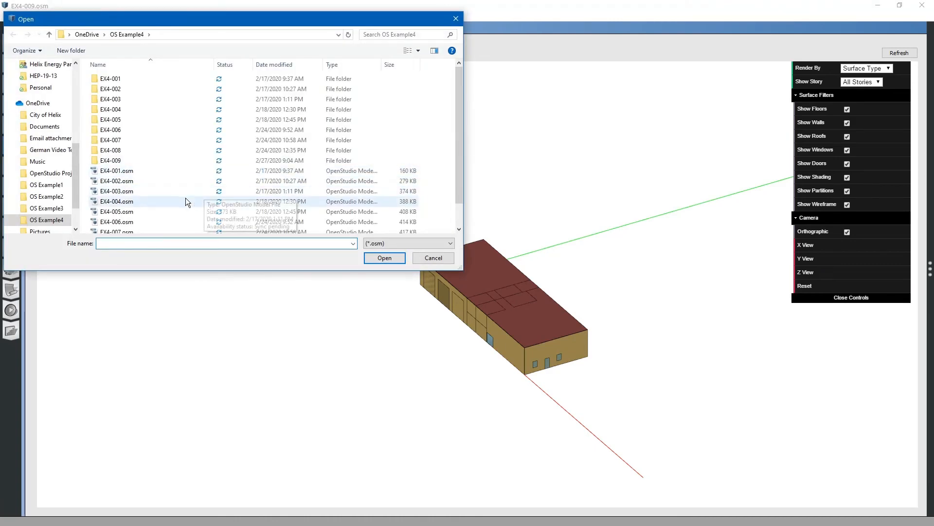
scroll(185, 198, "down", 1)
left_click(125, 228)
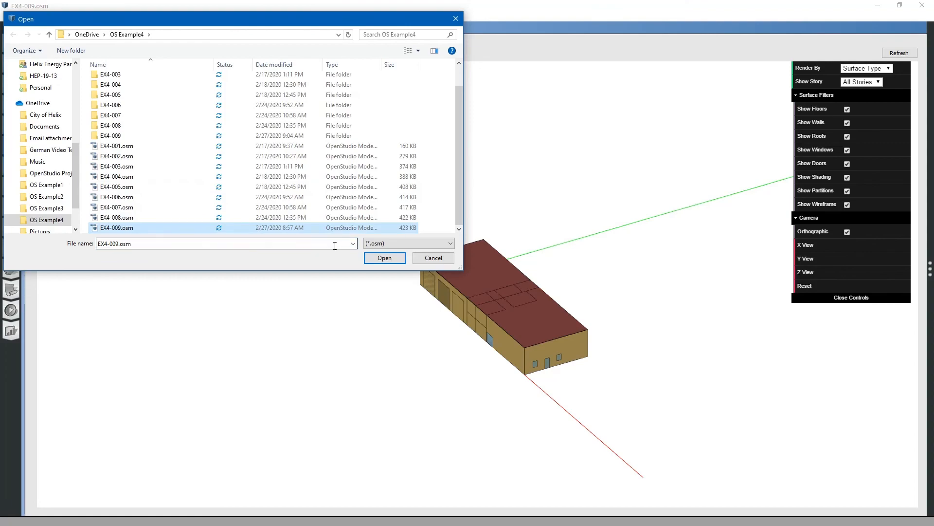
left_click(384, 258)
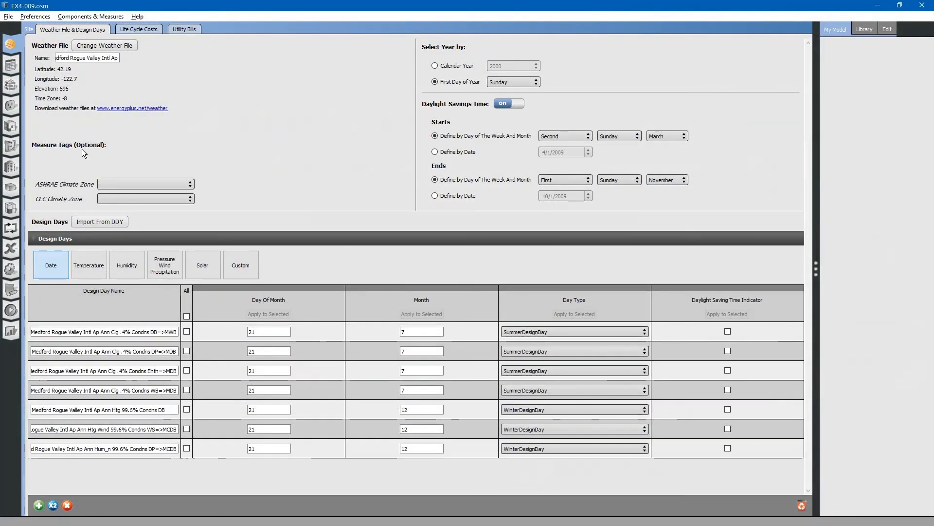
Open the model's geometry Editor to check the floorplan, then preview the resulting OSM geometry
left_click(10, 146)
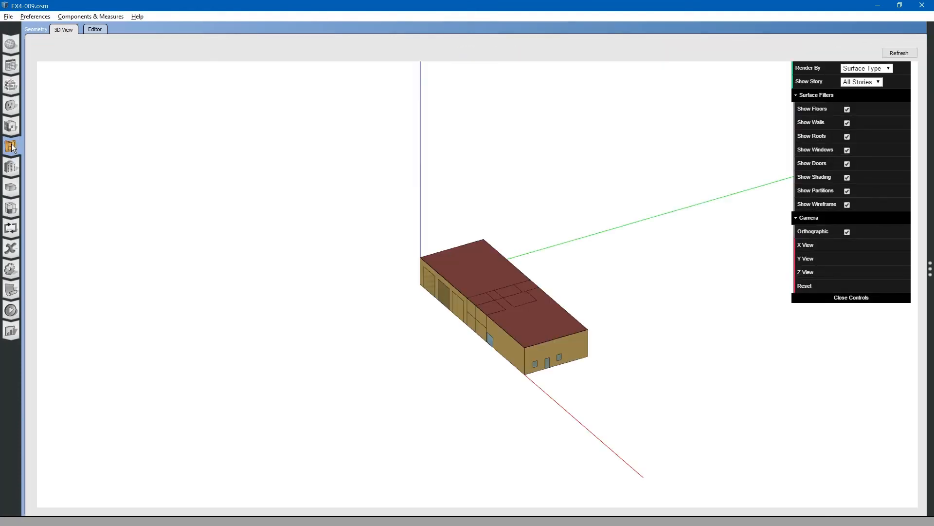
left_click(94, 30)
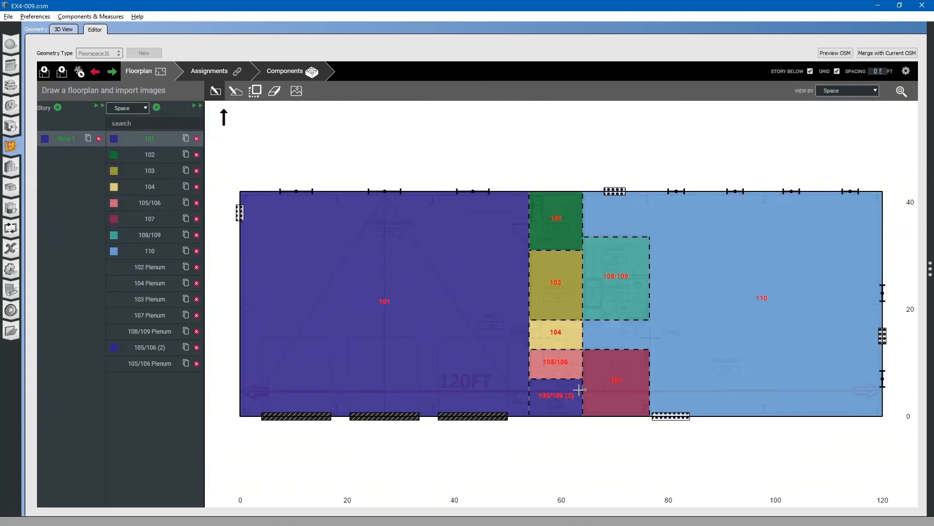
scroll(572, 430, "up", 5)
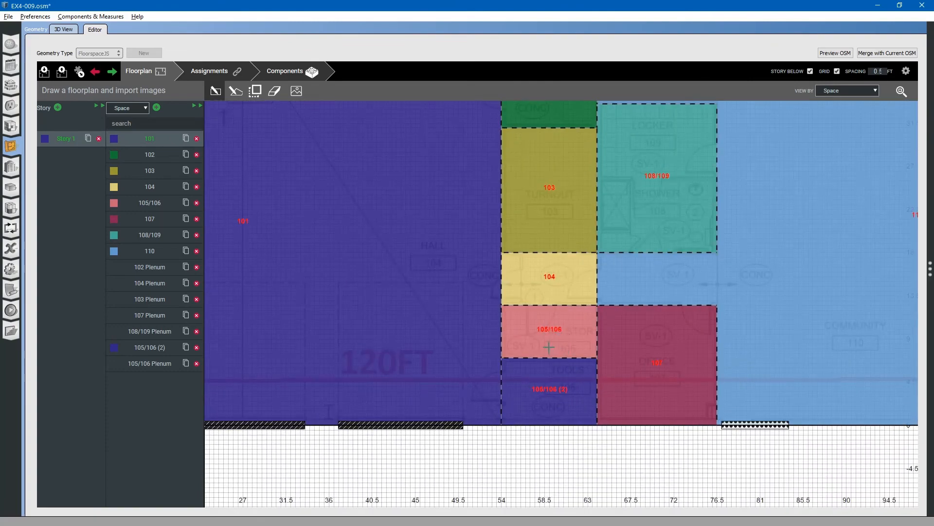
scroll(447, 336, "down", 2)
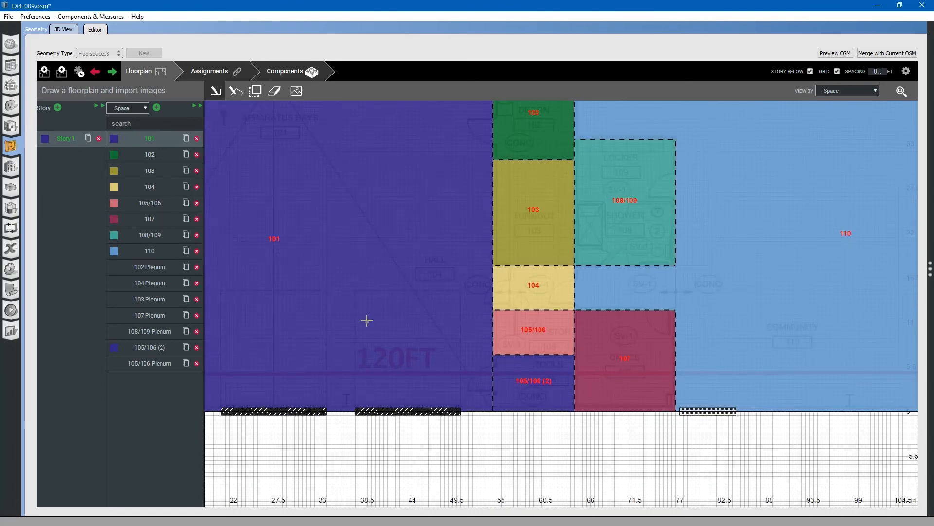
left_click(834, 54)
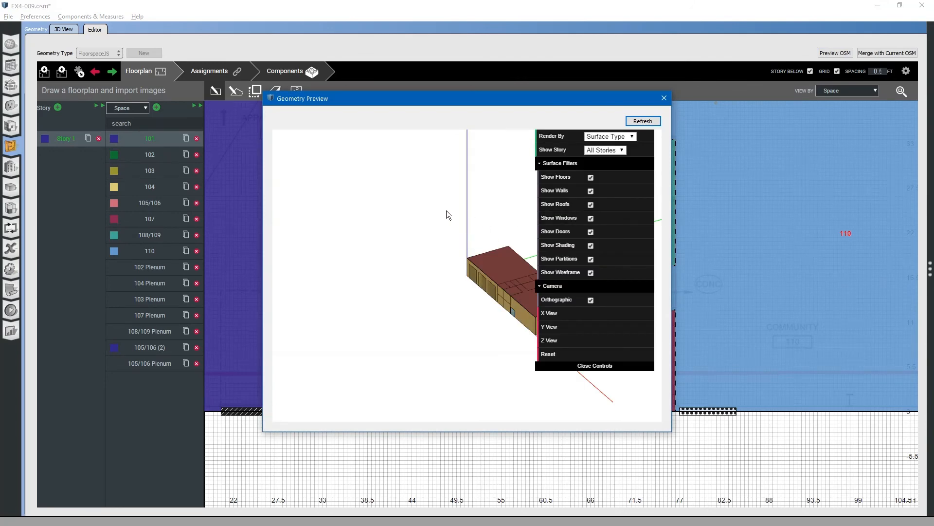
scroll(515, 294, "up", 6)
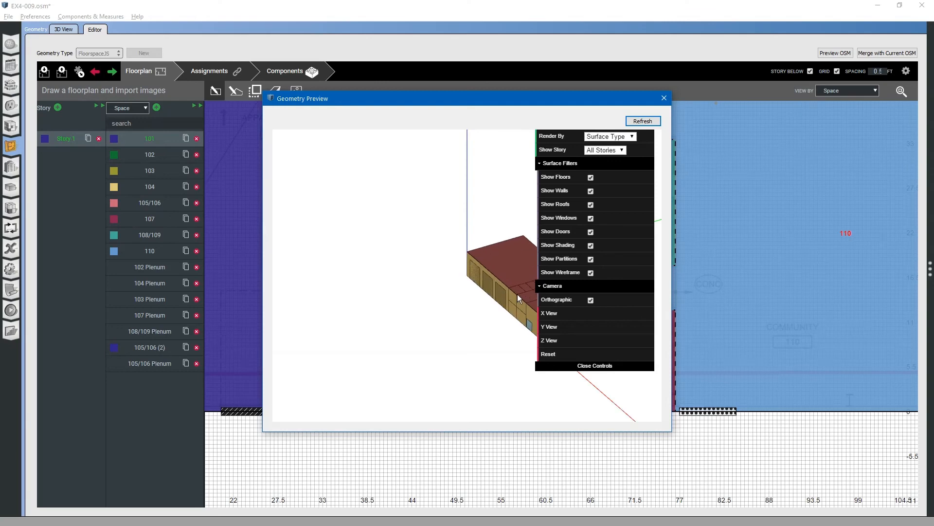
Close the geometry preview and merge the floorplan geometry into the current OSM model
right_click_drag(517, 294, 454, 289)
mouse_move(454, 289)
left_mouse_down()
mouse_move(471, 278)
mouse_move(451, 304)
left_mouse_up()
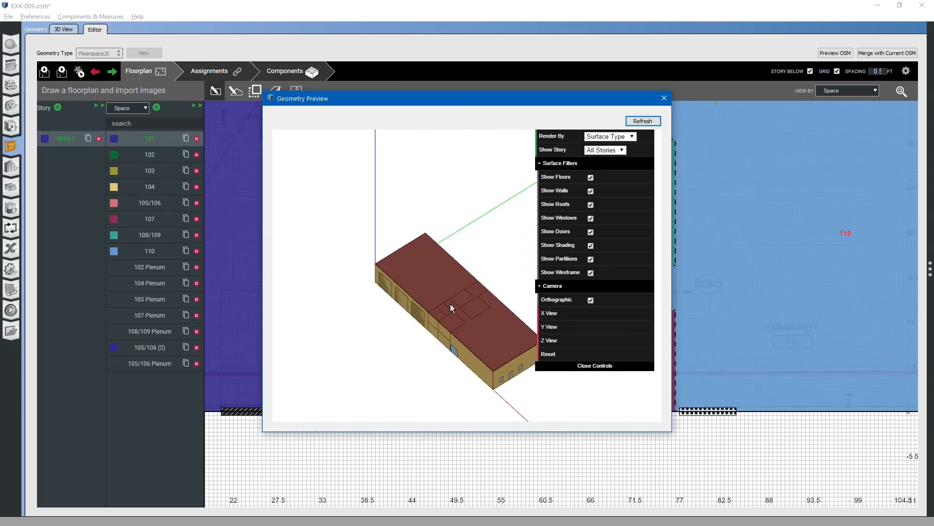
scroll(443, 322, "up", 5)
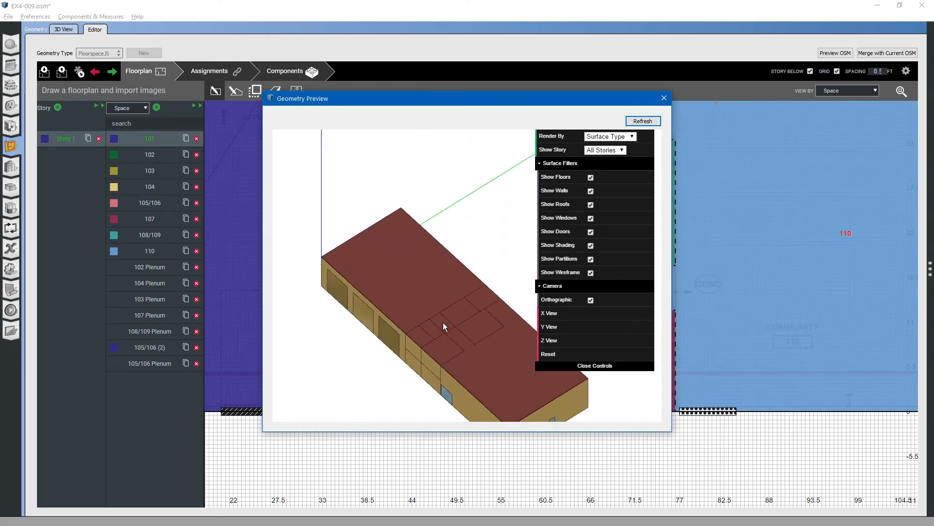
left_click(665, 99)
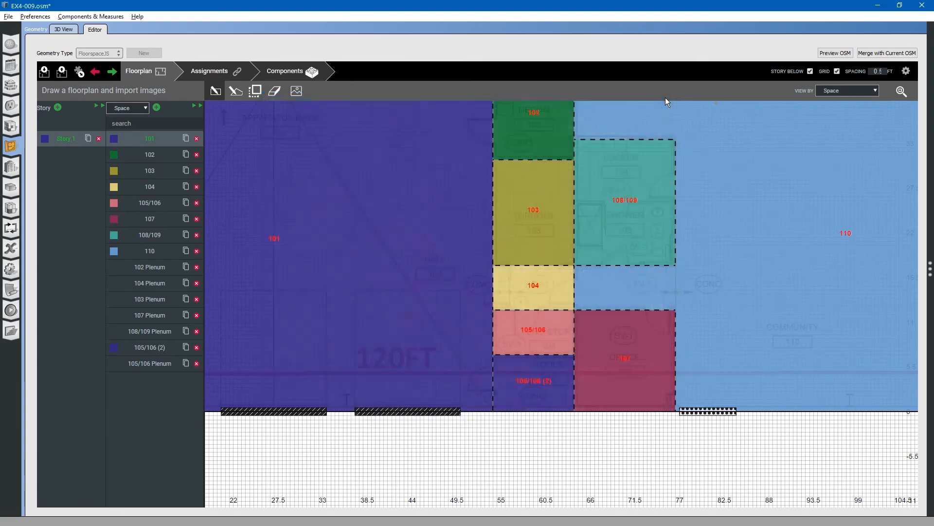
left_click(889, 54)
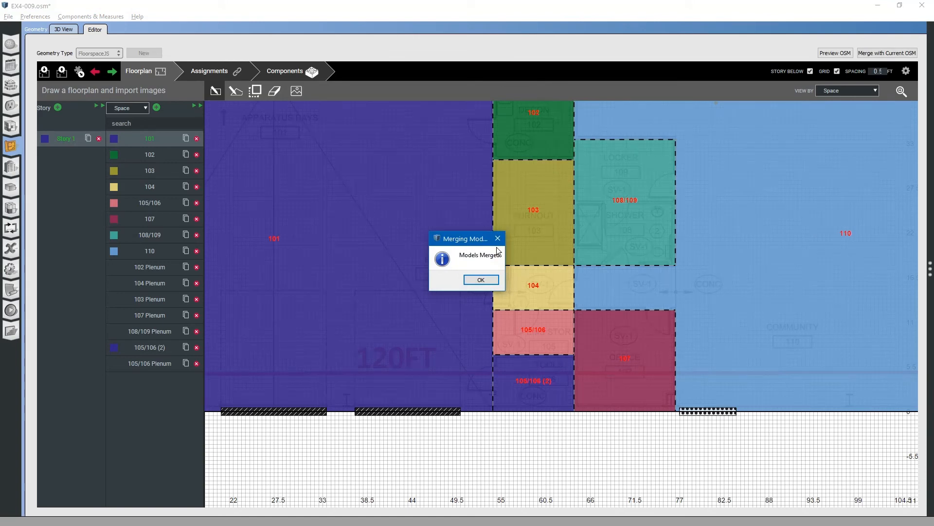
left_click(481, 281)
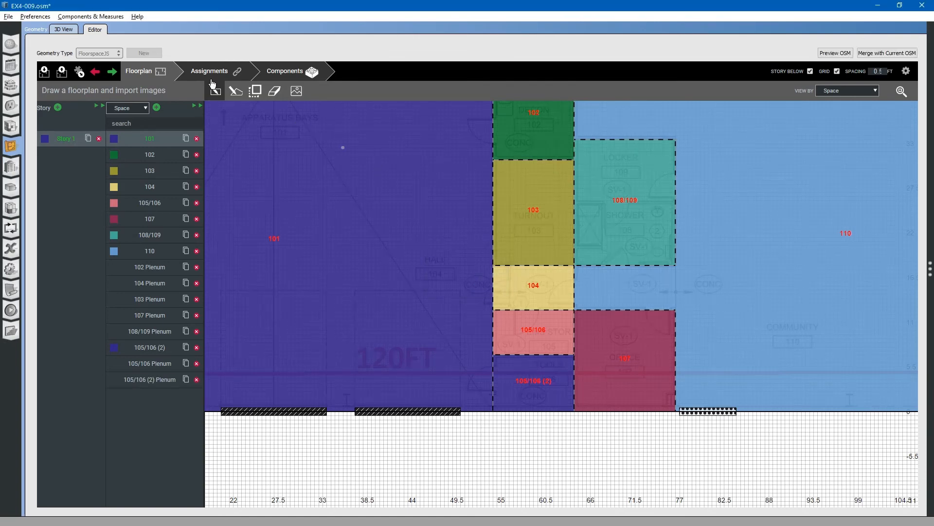
Examine the merged building geometry in the 3D view
left_click(63, 30)
scroll(528, 312, "up", 5)
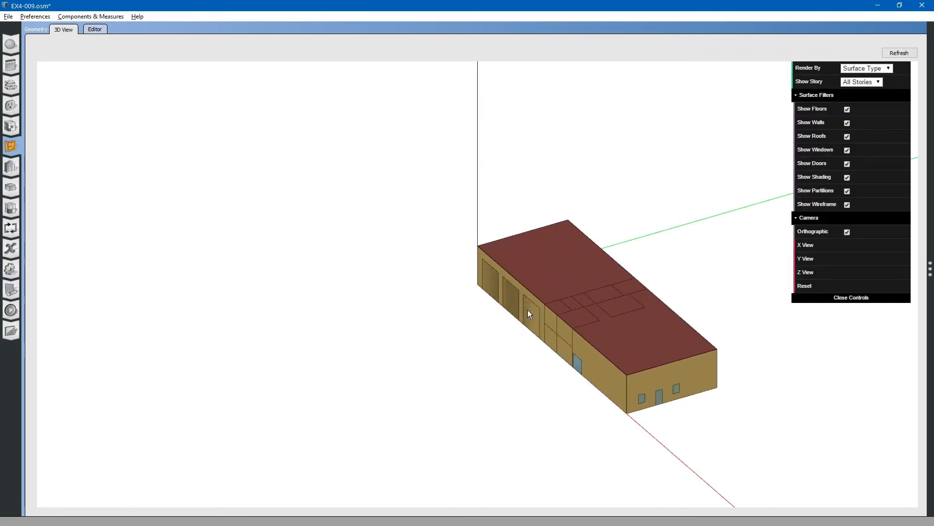
right_click_drag(583, 337, 524, 312)
scroll(526, 312, "up", 5)
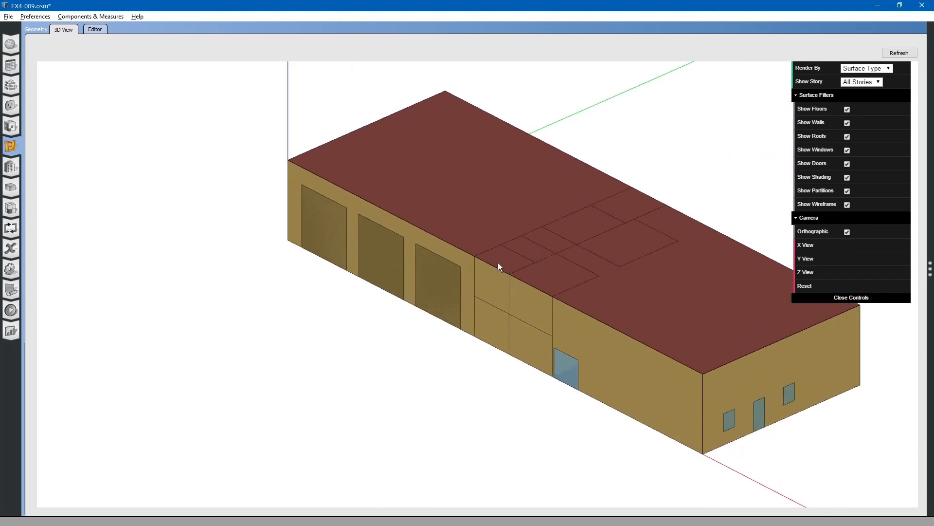
In the spaces list, rename space 105/106 to 105 and space 105/106 (2) to 106
left_click(11, 190)
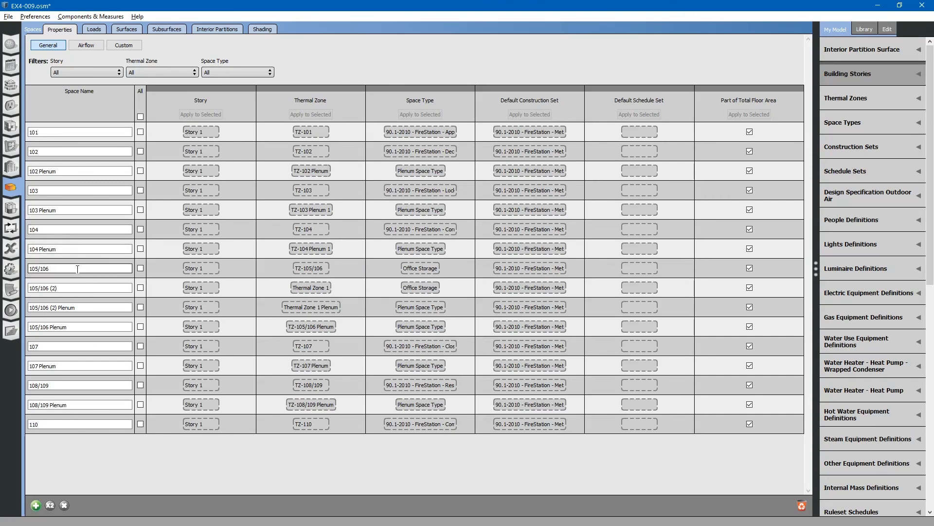
left_click_drag(78, 269, 40, 269)
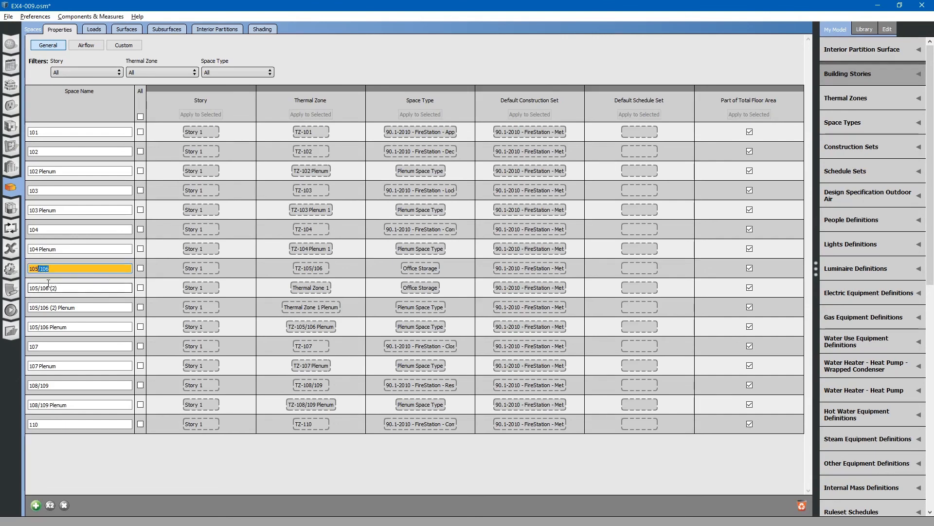
key("BackSpace")
left_click(63, 288)
key("BackSpace")
key("BackSpace")
key("BackSpace")
key("BackSpace")
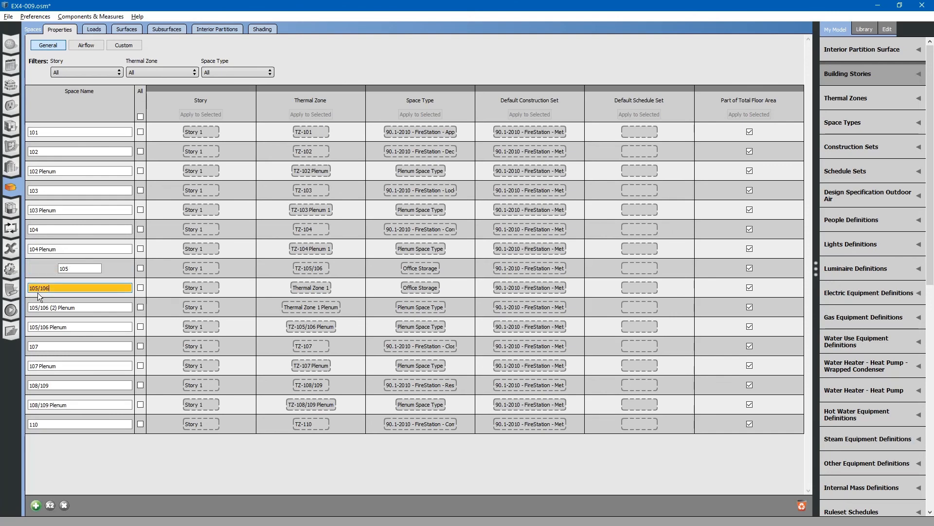
left_click_drag(43, 288, 29, 288)
key("BackSpace")
Rename the plenum spaces 105/106 (2) Plenum to 106 Plenum and 105/106 Plenum to 105 Plenum
left_click(55, 308)
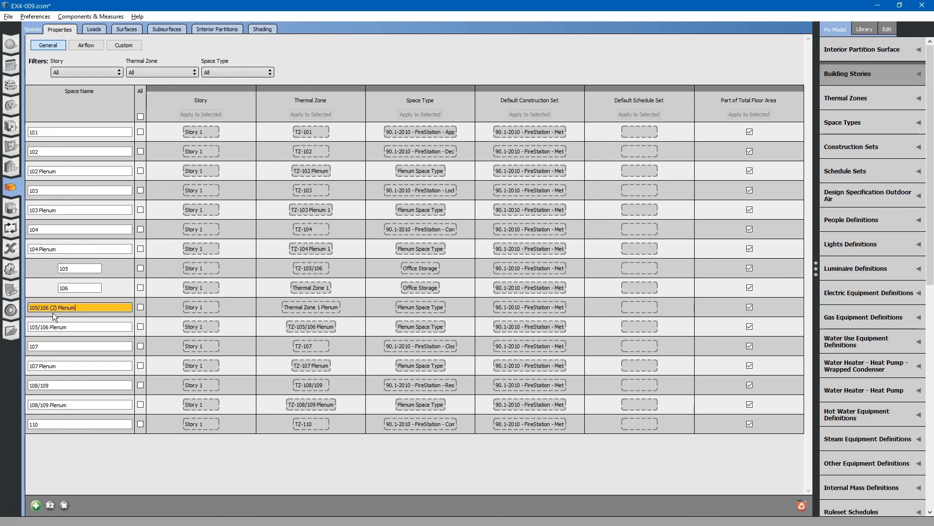
left_click(51, 308)
left_click_drag(40, 308, 29, 308)
key("BackSpace")
left_click(47, 308)
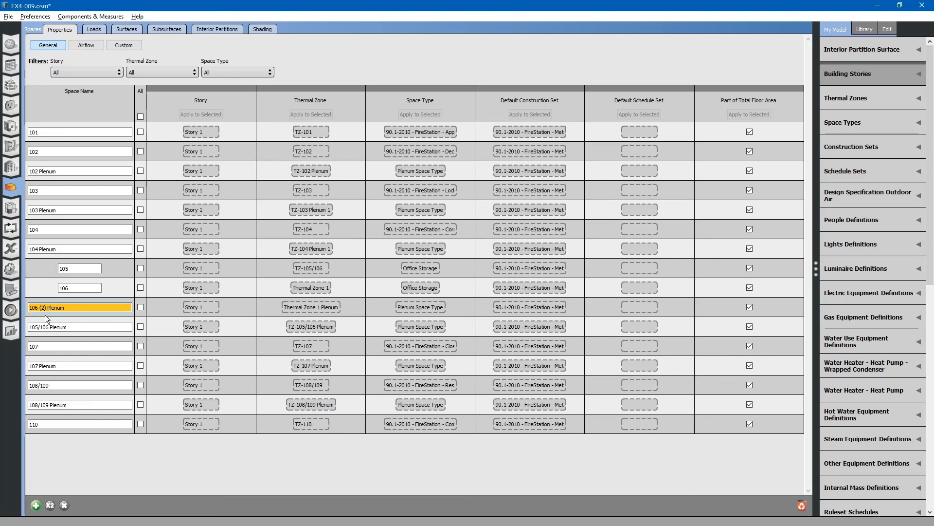
key("BackSpace")
key("BackSpace")
key("BackSpace")
key("BackSpace")
left_click(46, 327)
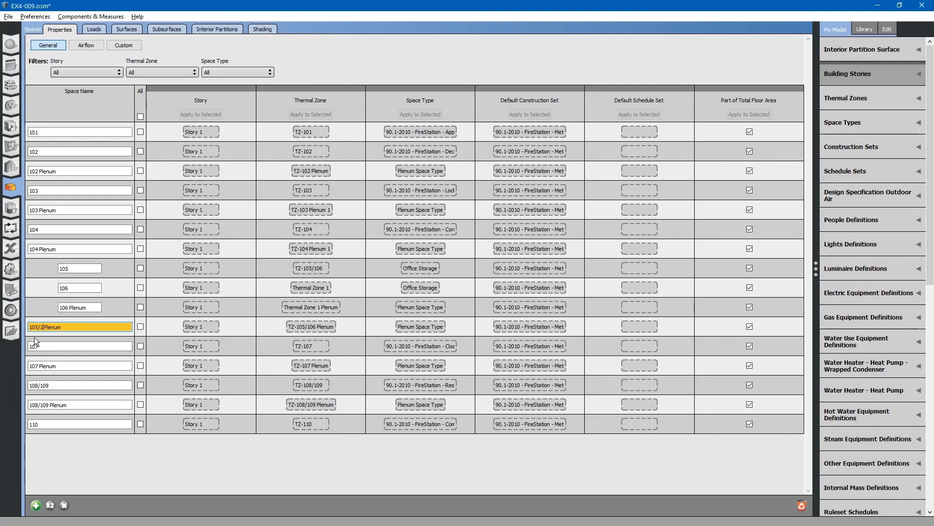
key("BackSpace")
key("BackSpace")
left_click(95, 308)
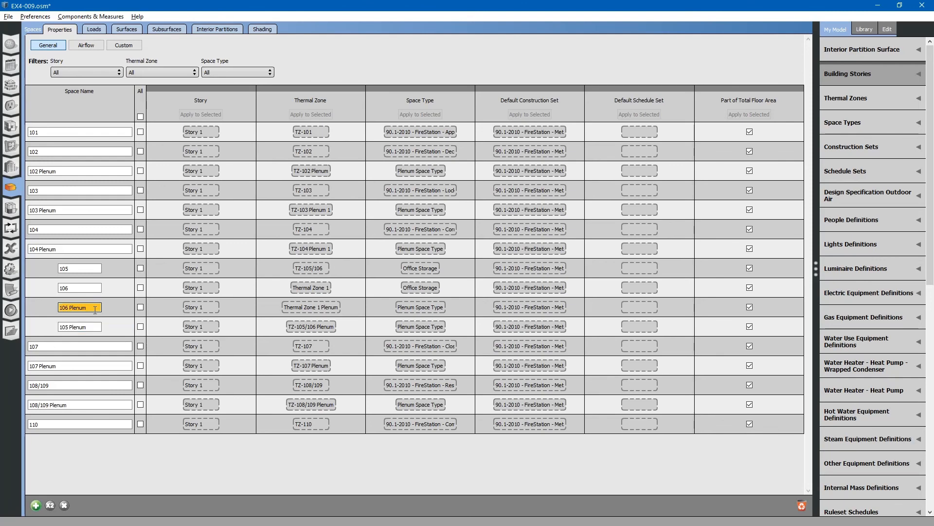
Purge unused objects from the thermal zones list and save the model
left_click(12, 213)
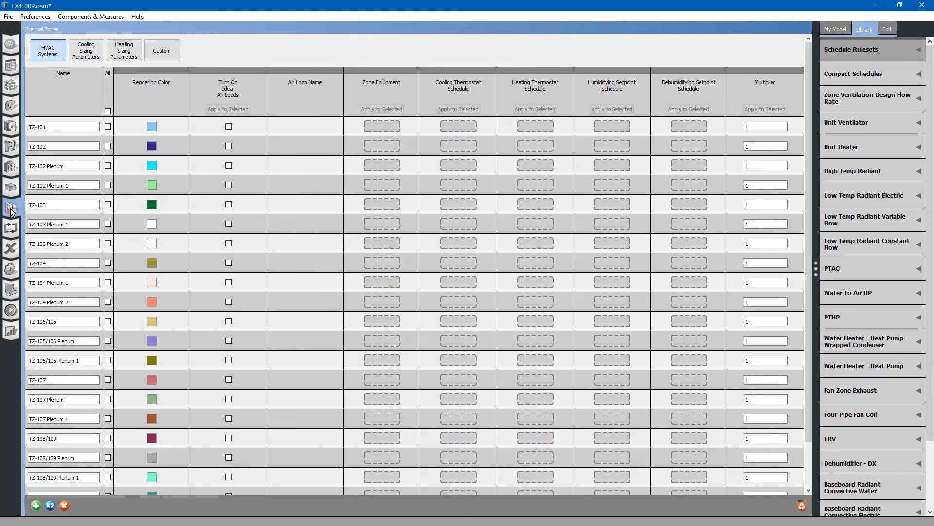
scroll(117, 348, "down", 2)
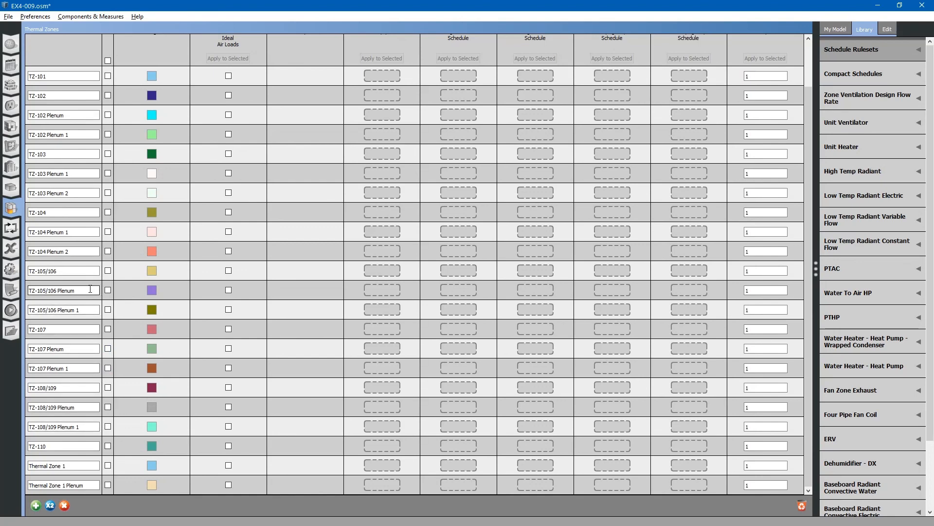
left_click(87, 250)
left_click(802, 507)
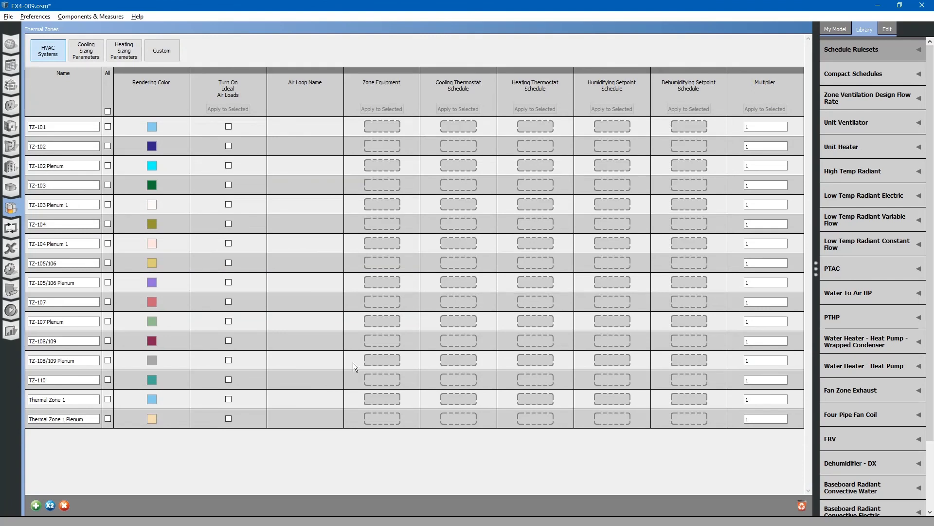
left_click(8, 16)
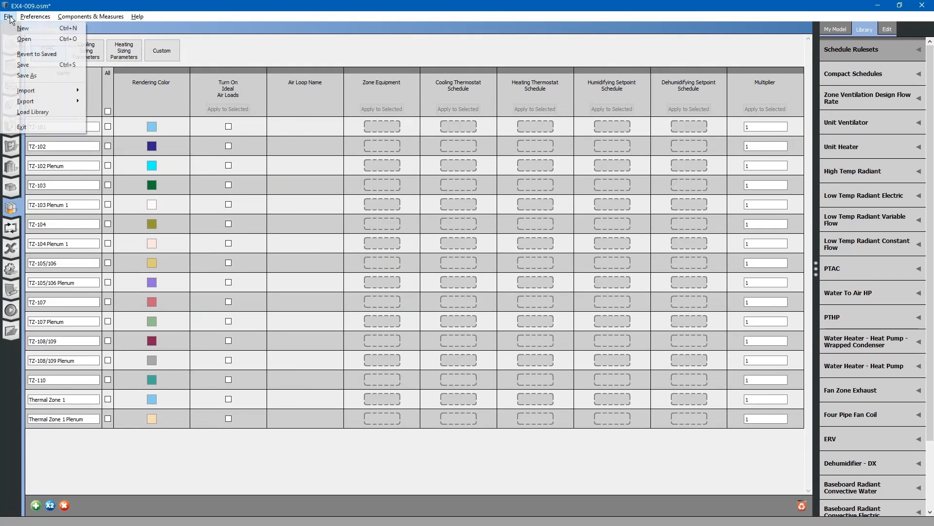
left_click(25, 65)
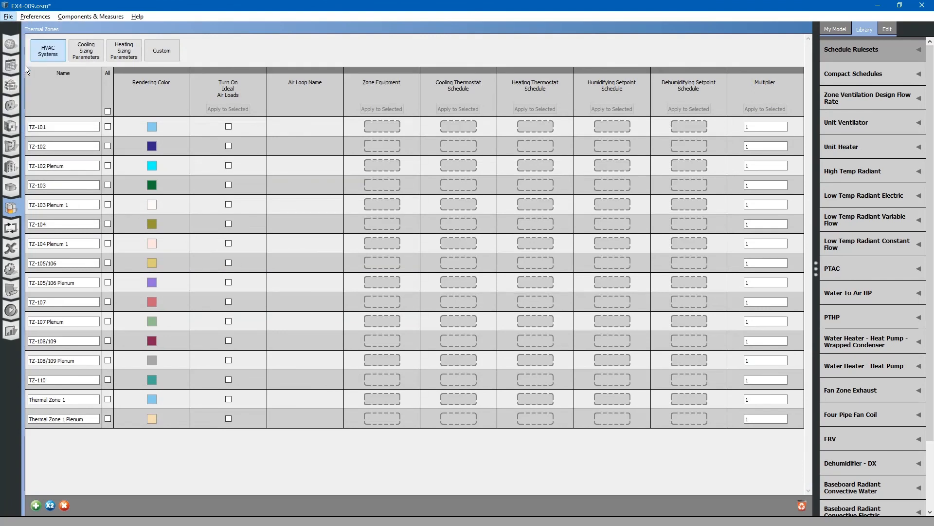
Review the saved model's geometry in the 3D view
left_click(11, 147)
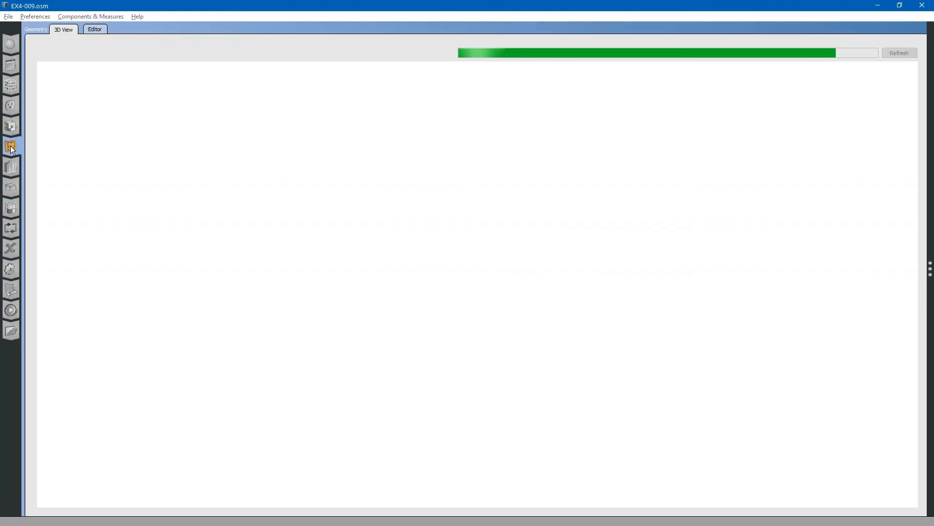
scroll(487, 311, "up", 5)
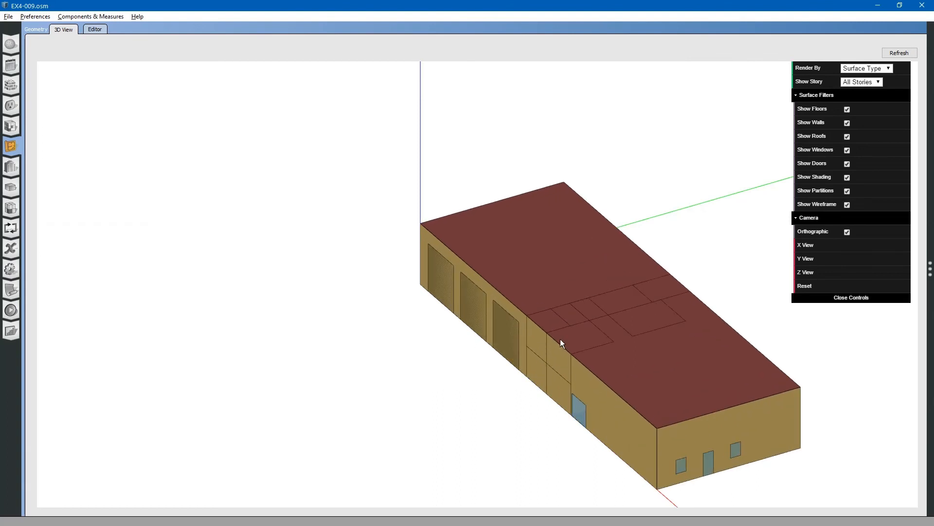
left_click_drag(589, 338, 544, 340)
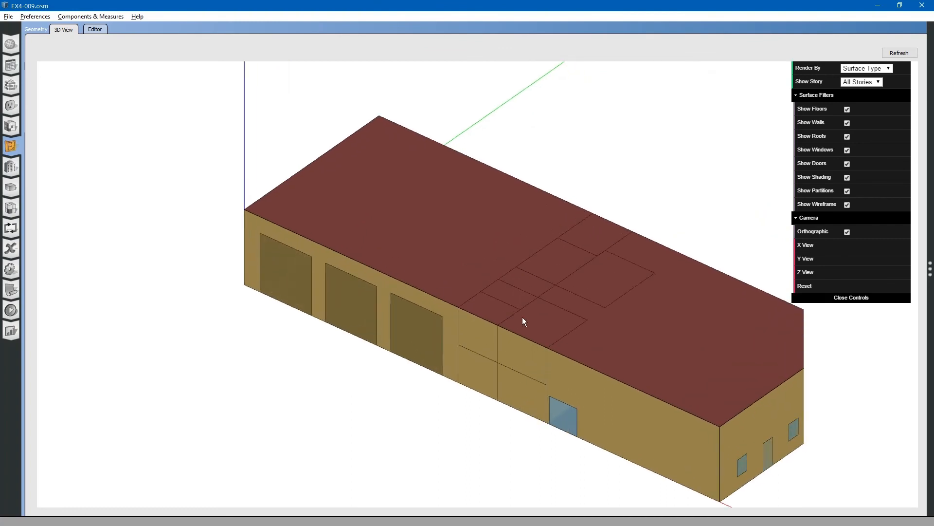